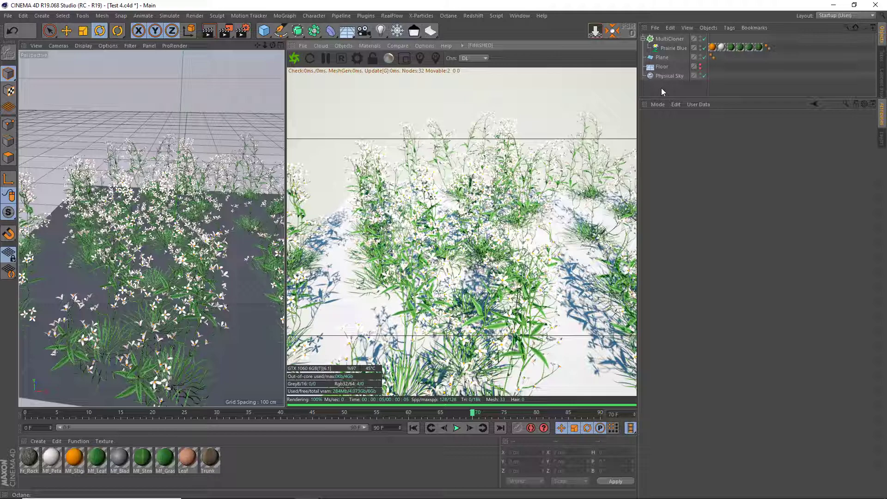
# Step: Browse the Prairie Blue MultiFlora preset library, then select all objects in the scene
pyautogui.click(670, 48)
pyautogui.click(357, 58)
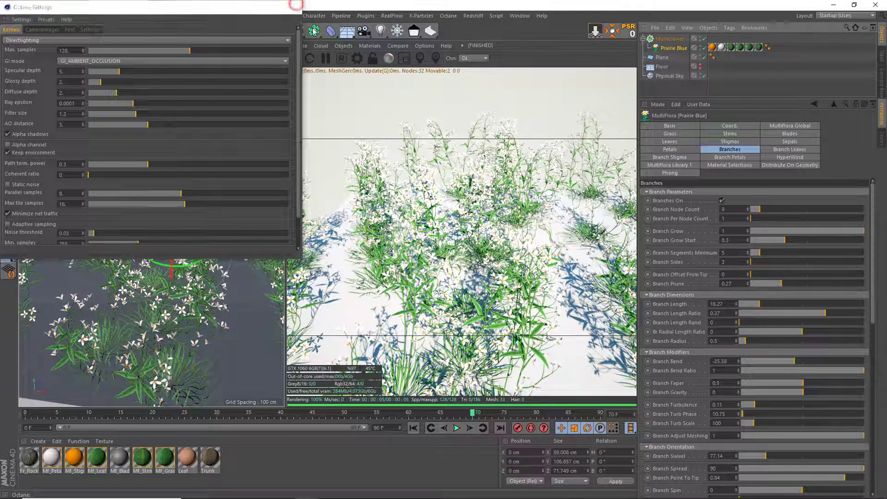
pyautogui.click(670, 165)
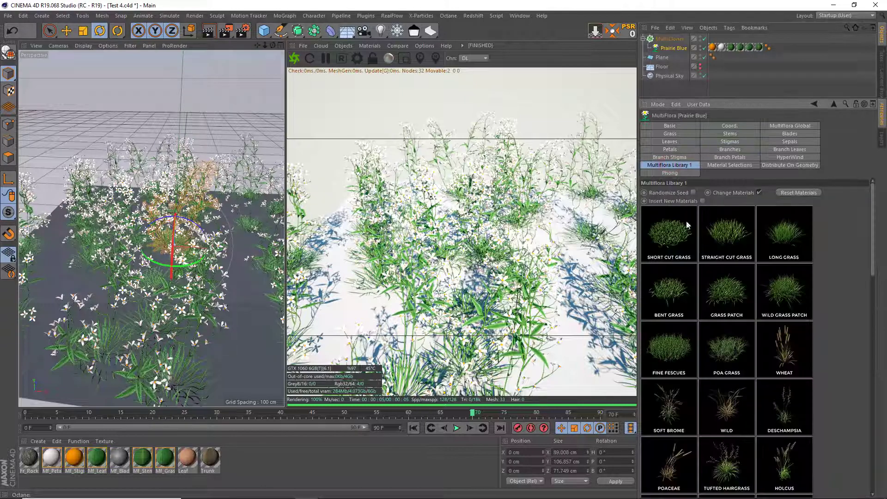
pyautogui.scroll(-2, 700, 321)
pyautogui.scroll(-2, 699, 321)
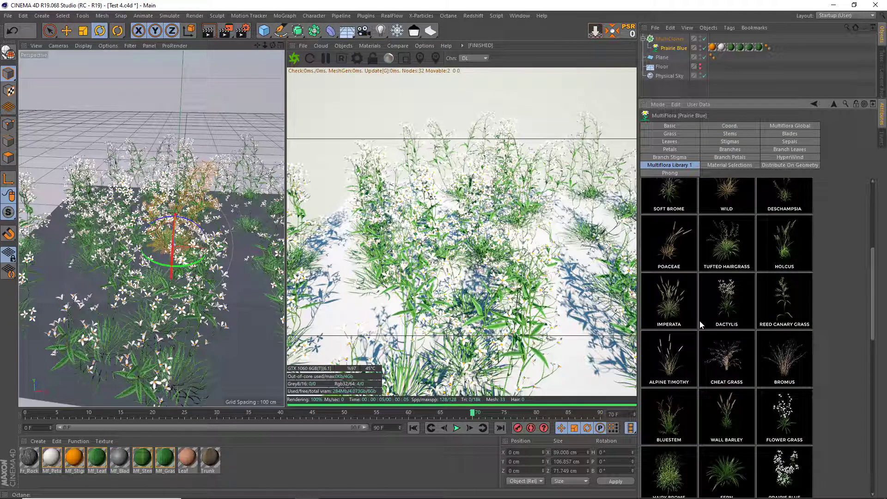
pyautogui.scroll(-1, 707, 325)
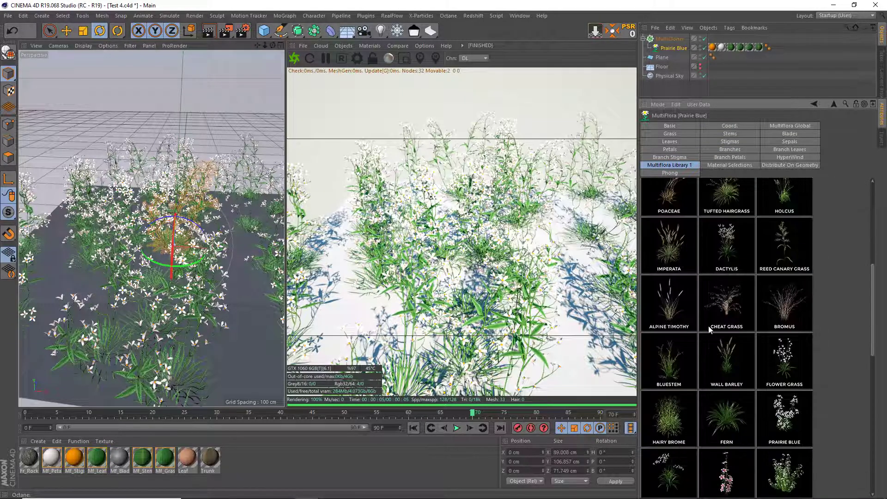
pyautogui.scroll(-3, 684, 319)
pyautogui.scroll(-3, 684, 317)
pyautogui.scroll(-1, 683, 318)
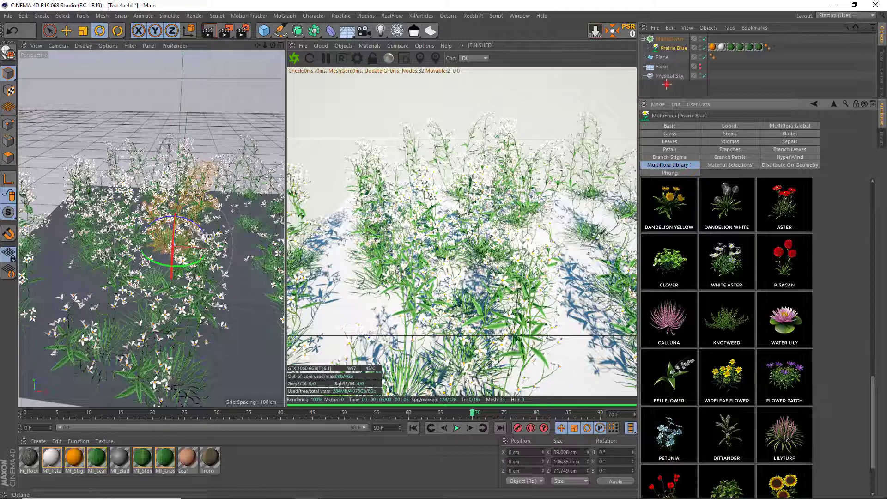
pyautogui.click(666, 39)
# Step: Delete all scene objects and every material, then switch to the Standard layout
pyautogui.press('Delete')
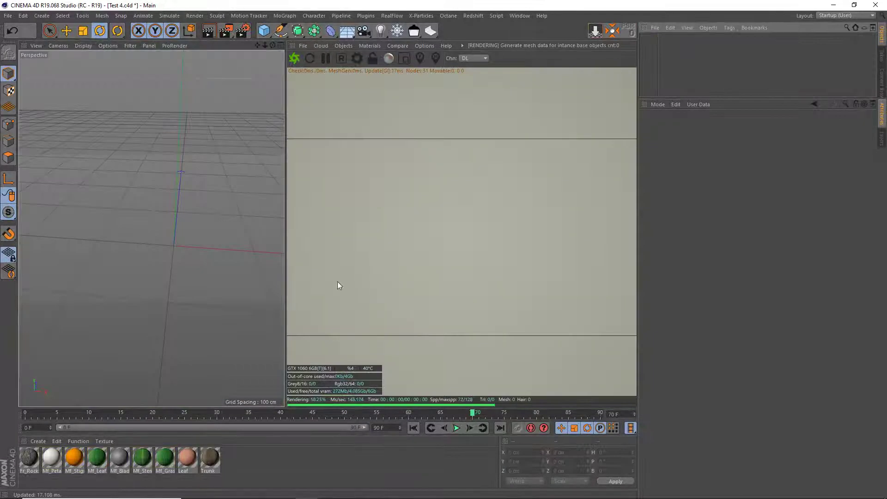
pyautogui.click(238, 469)
pyautogui.hotkey('ctrl', 'a')
pyautogui.press('Delete')
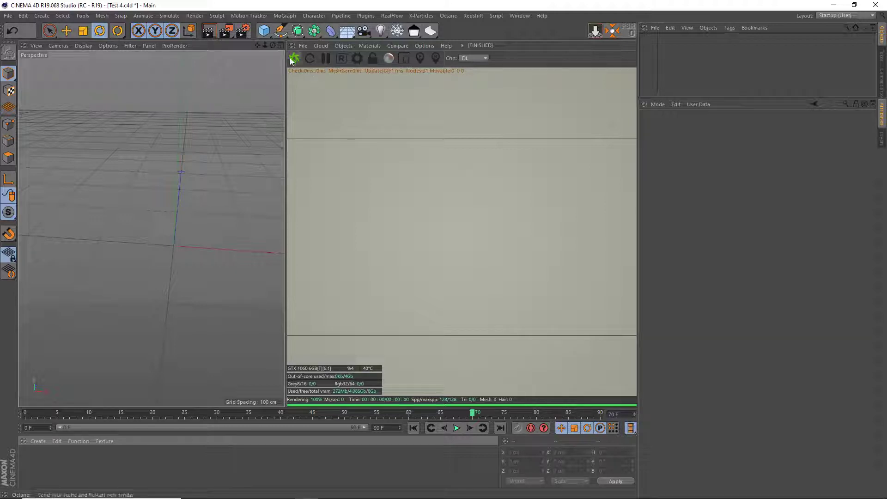
pyautogui.click(836, 15)
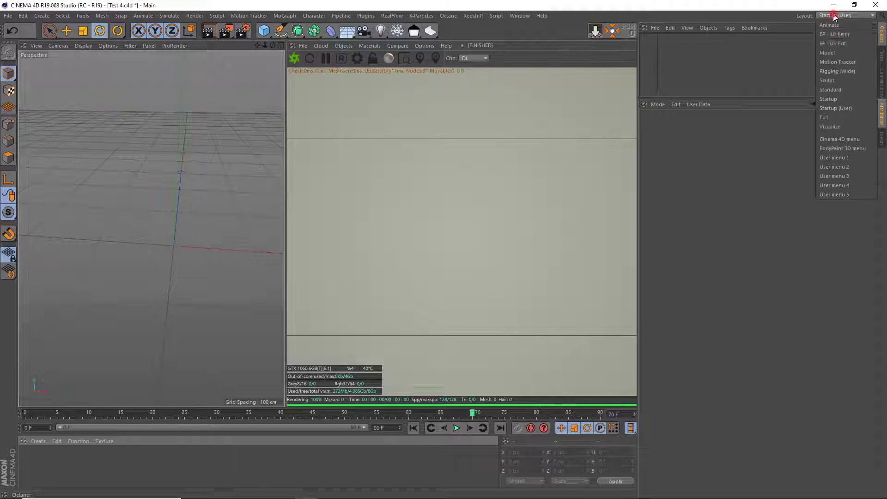
pyautogui.click(831, 89)
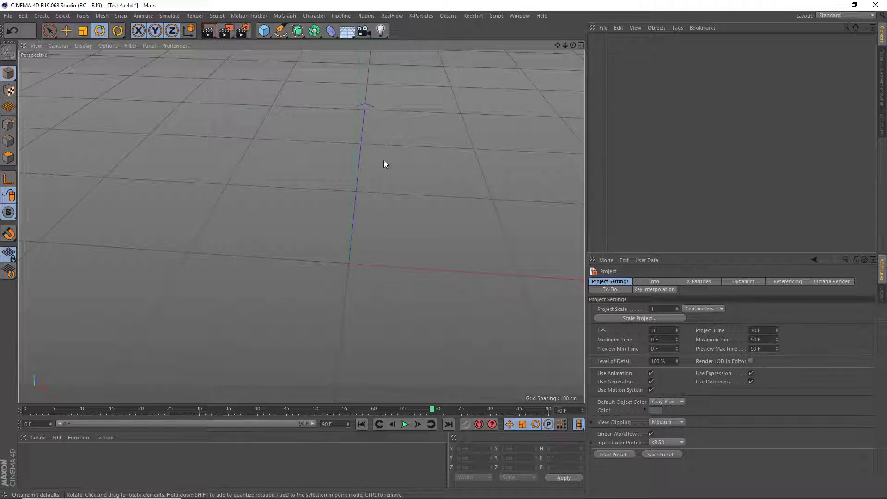
# Step: Add a Forester Tree from Plugins > Forester and zoom out to frame the whole tree
pyautogui.click(366, 16)
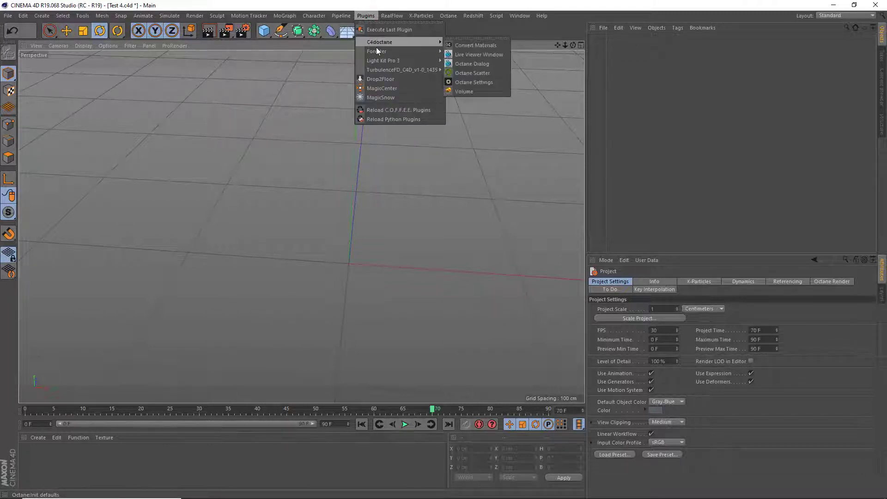
pyautogui.moveTo(388, 51)
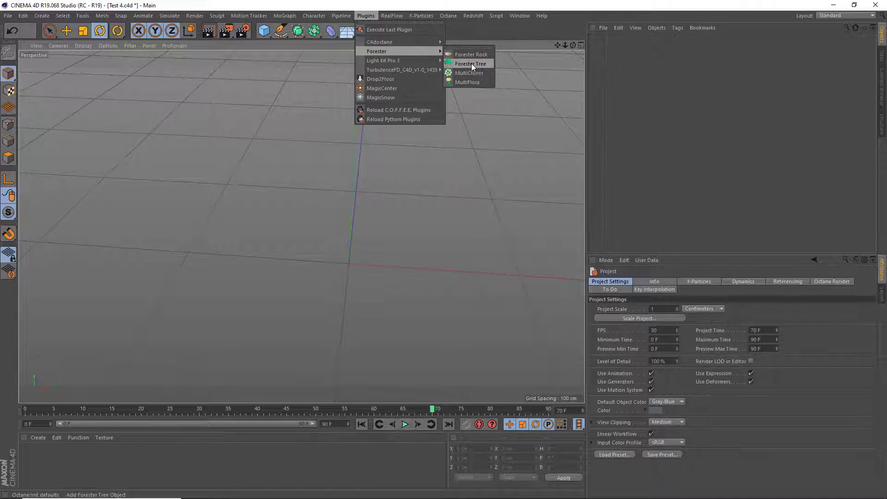
pyautogui.click(472, 63)
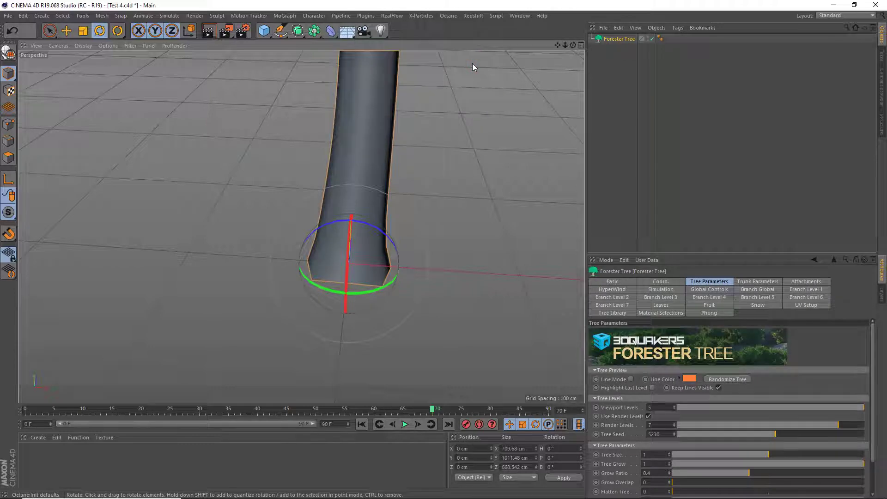
pyautogui.scroll(-1, 405, 163)
pyautogui.scroll(-4, 405, 162)
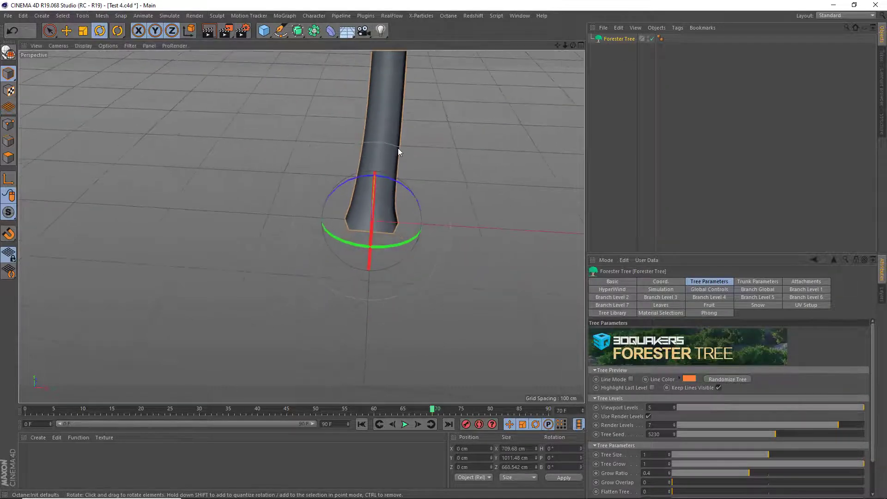
pyautogui.scroll(-2, 387, 189)
pyautogui.scroll(-2, 382, 174)
pyautogui.scroll(-1, 378, 150)
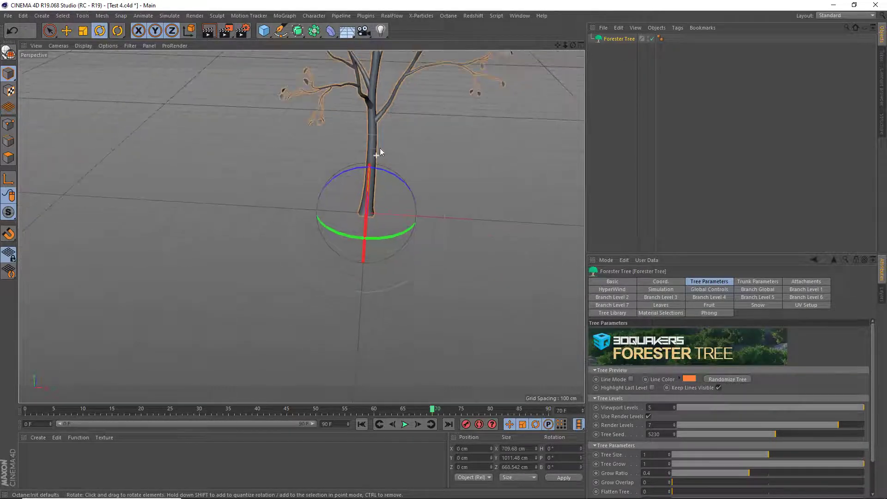
pyautogui.scroll(-2, 358, 243)
pyautogui.scroll(-2, 359, 231)
pyautogui.scroll(-2, 351, 205)
pyautogui.scroll(-2, 372, 206)
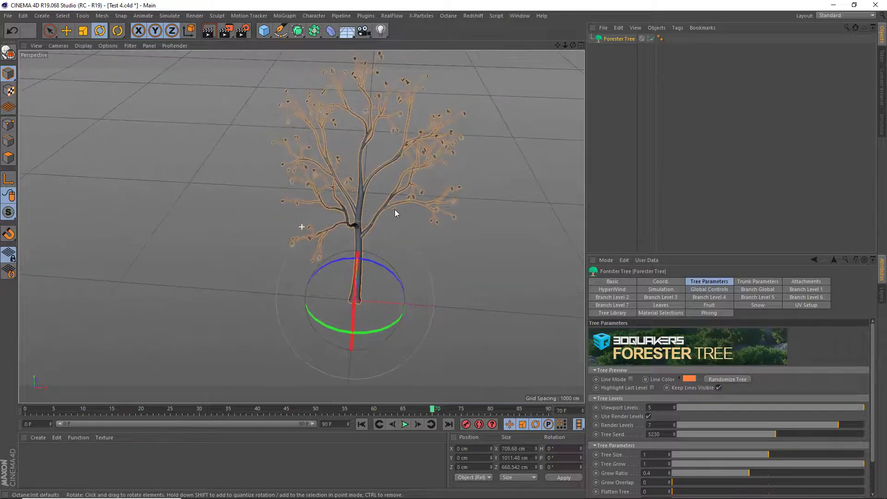
pyautogui.scroll(-1, 396, 210)
pyautogui.press('e')
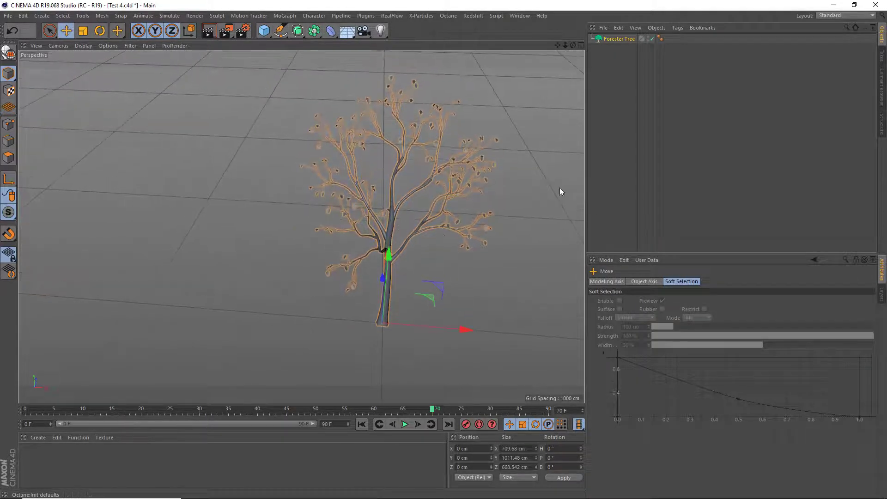
pyautogui.keyDown('alt'); pyautogui.moveTo(433, 196); pyautogui.dragTo(386, 198); pyautogui.keyUp('alt')
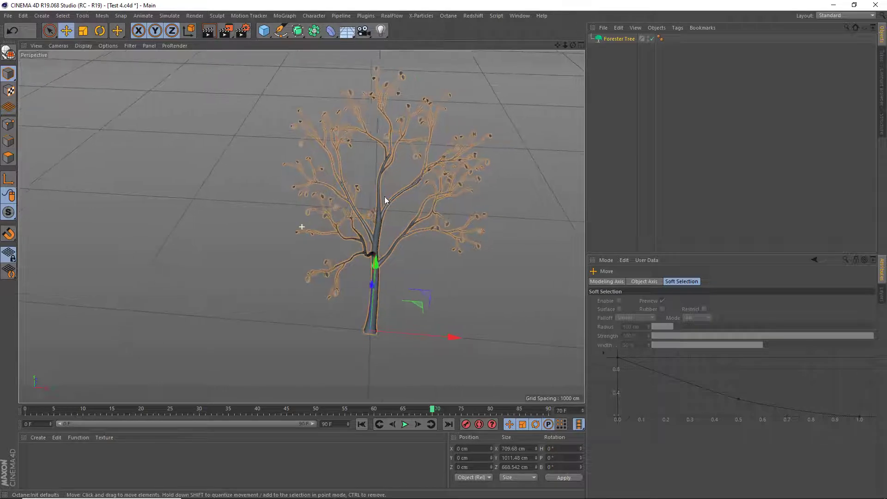
# Step: Set the render output width to 1280, giving a 1280 x 720 resolution
pyautogui.click(239, 32)
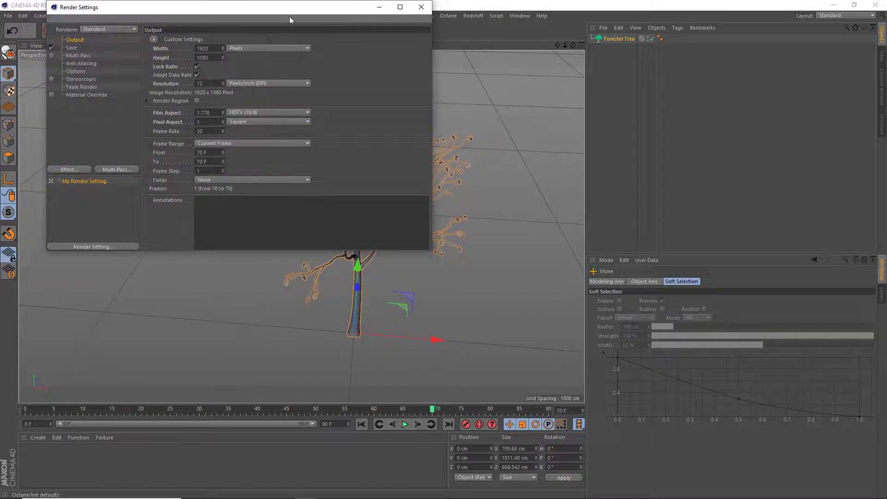
pyautogui.click(421, 7)
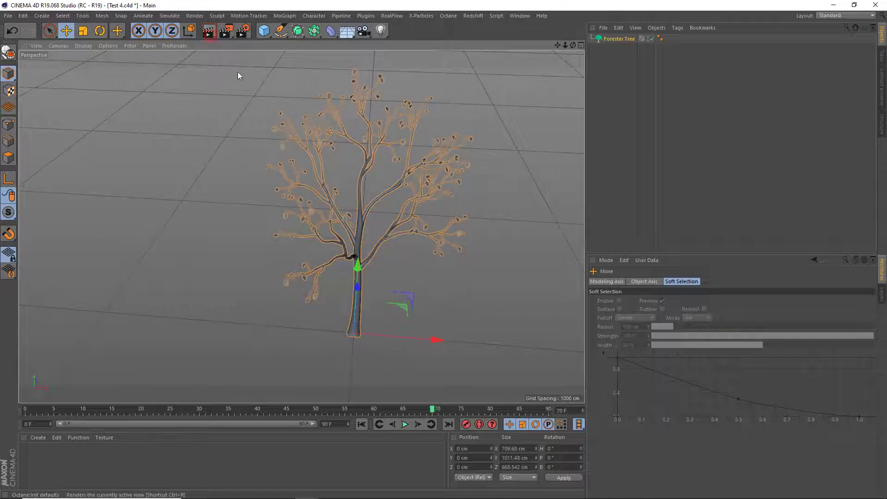
pyautogui.keyDown('alt'); pyautogui.moveTo(237, 71); pyautogui.dragTo(259, 103); pyautogui.keyUp('alt')
pyautogui.click(243, 33)
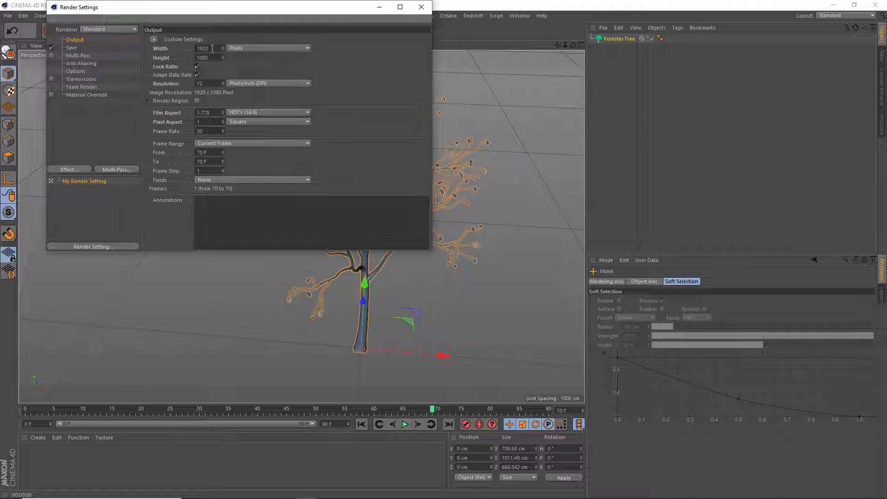
pyautogui.doubleClick(212, 48)
pyautogui.write('1280')
pyautogui.press('Return')
pyautogui.click(421, 7)
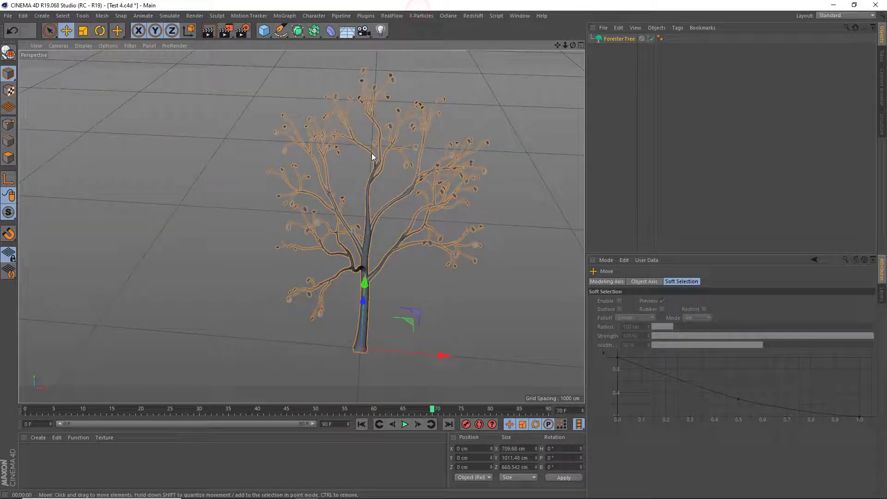
# Step: Preview-render the tree, then select it and enlarge its parameters panel
pyautogui.click(208, 30)
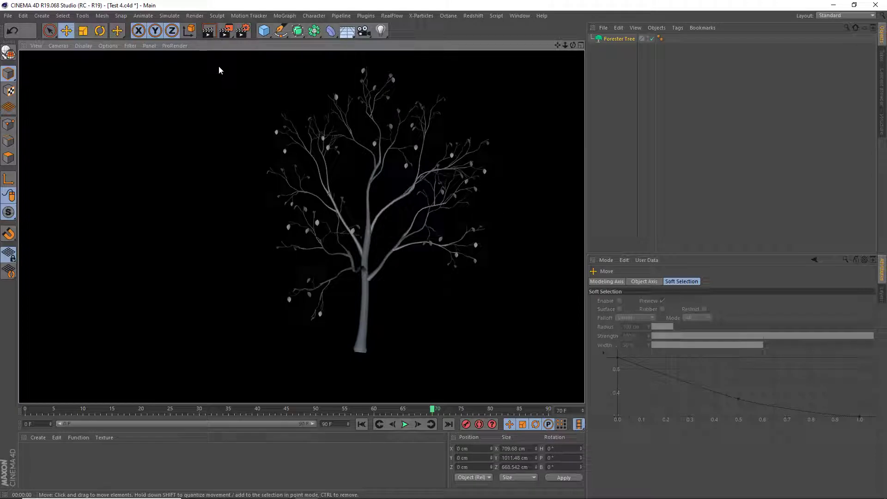
pyautogui.click(360, 170)
pyautogui.click(617, 41)
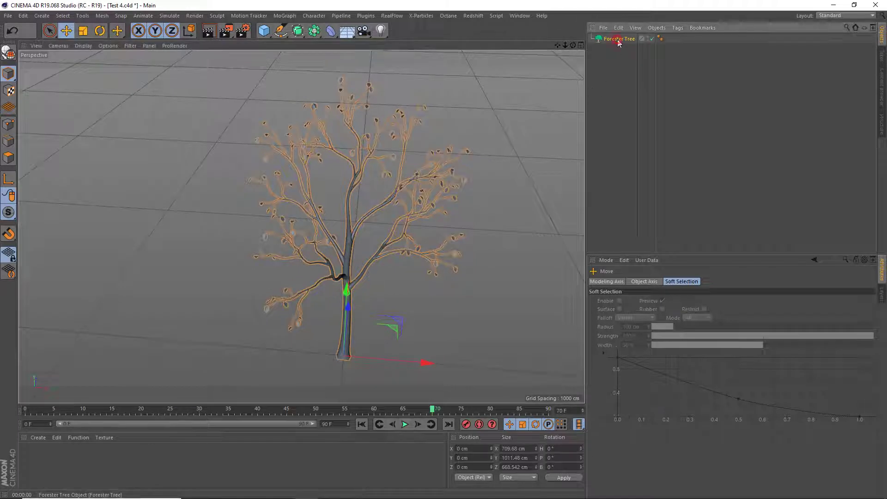
pyautogui.moveTo(681, 254); pyautogui.dragTo(665, 98)
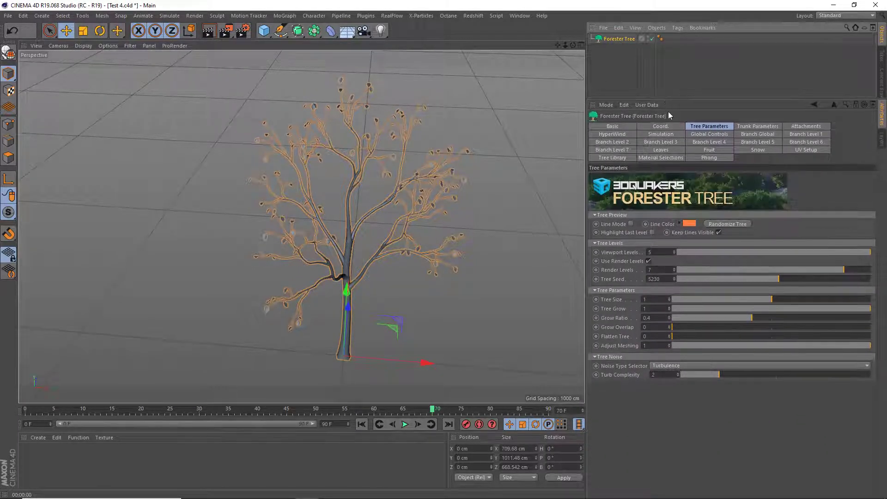
pyautogui.moveTo(586, 163); pyautogui.dragTo(610, 163)
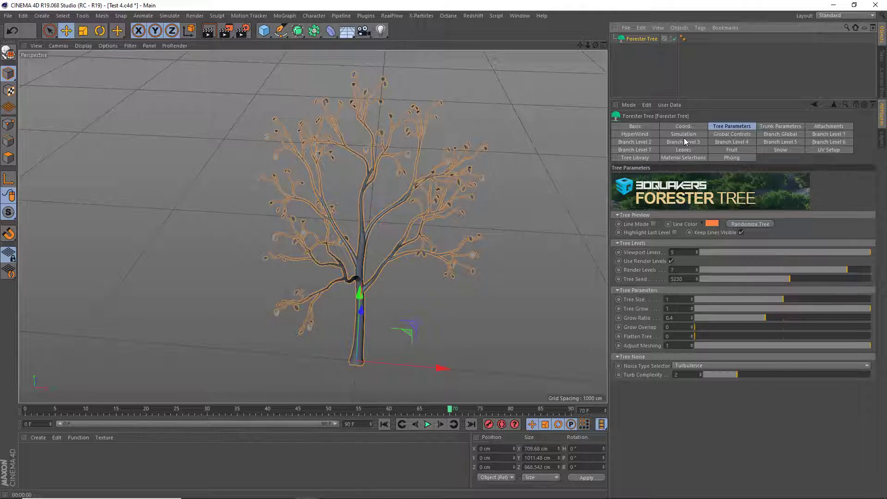
# Step: Reselect the Forester Tree and bring the FORESTER PLUGIN Word notes beside the viewport
pyautogui.click(752, 80)
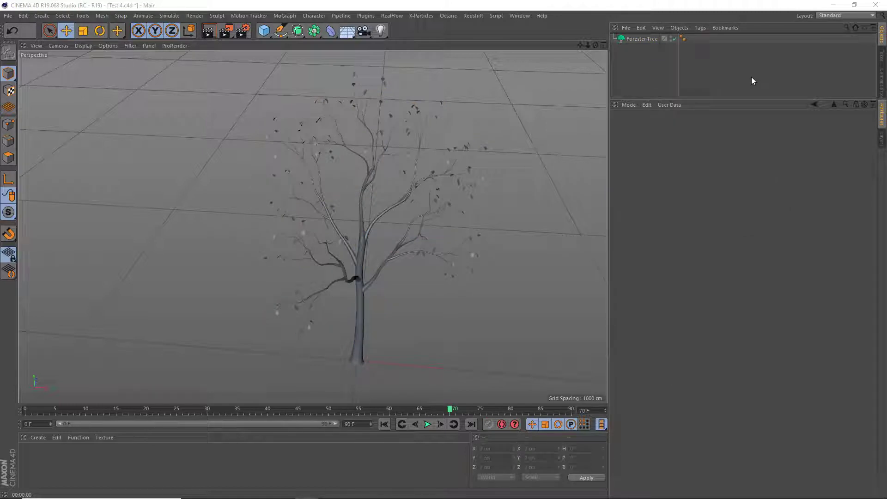
pyautogui.click(650, 40)
pyautogui.moveTo(886, 73)
pyautogui.mouseDown()
pyautogui.moveTo(576, 73)
pyautogui.moveTo(575, 60)
pyautogui.mouseUp()
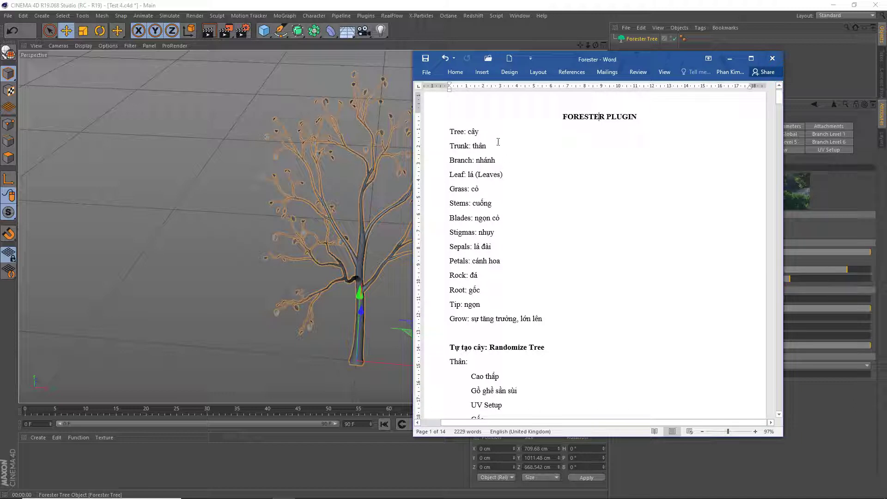
# Step: Highlight the glossary lines Tree, Trunk, Branch, Leaf and Grass in turn
pyautogui.scroll(-1, 499, 142)
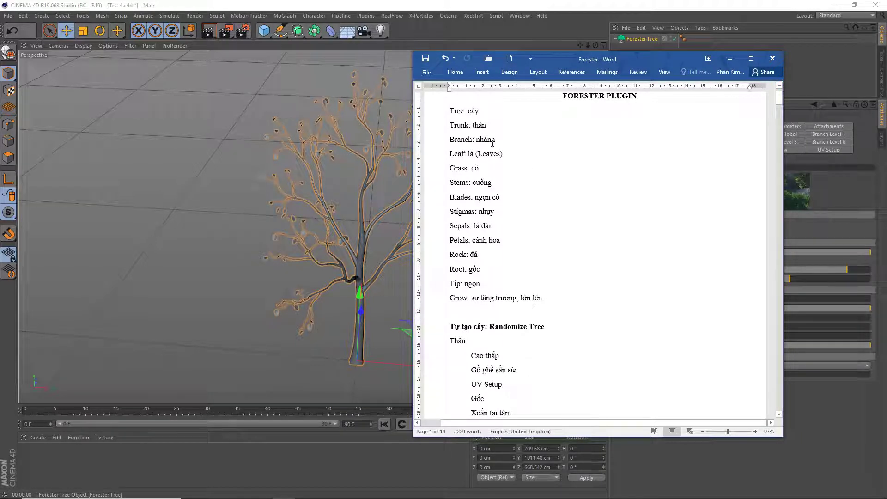
pyautogui.scroll(1, 485, 141)
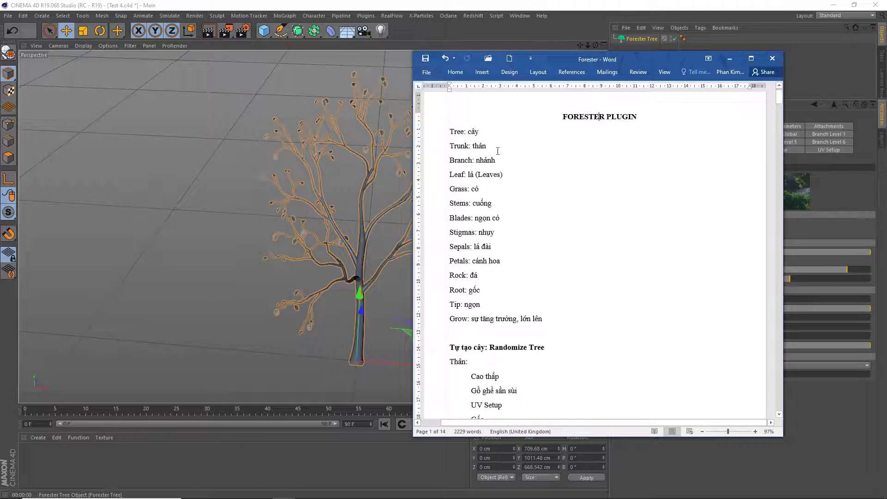
pyautogui.click(448, 132)
pyautogui.click(448, 146)
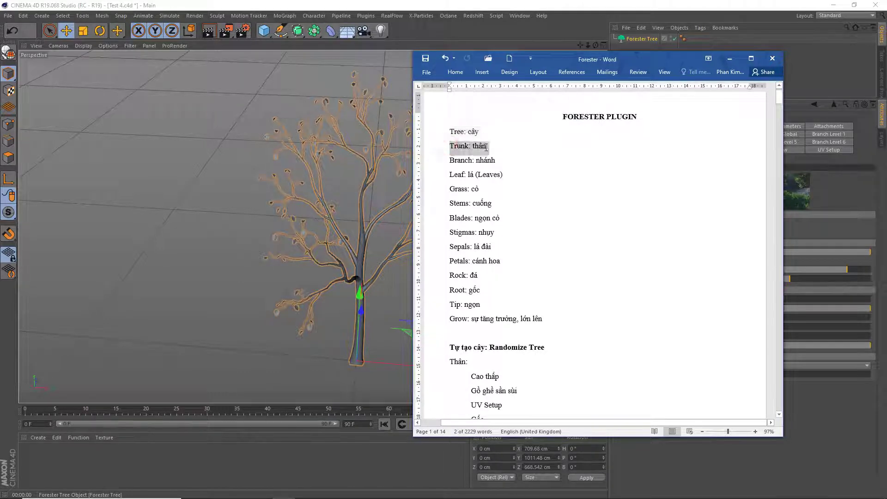
pyautogui.click(445, 160)
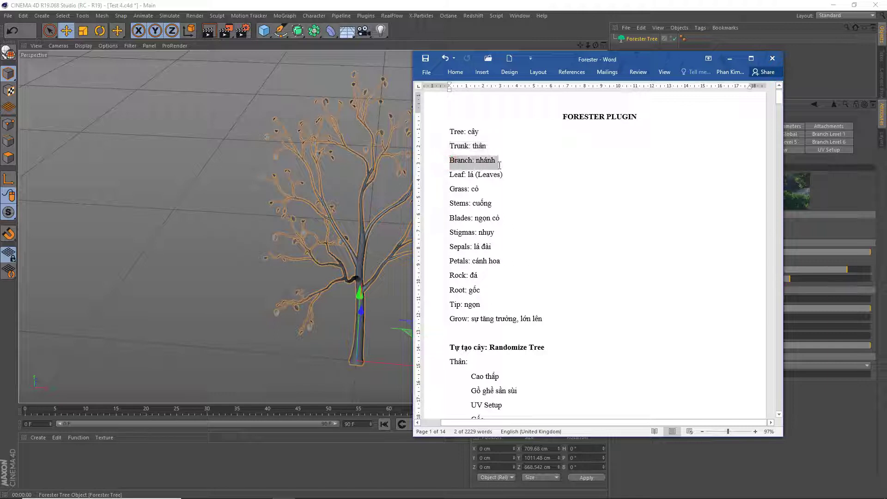
pyautogui.click(443, 175)
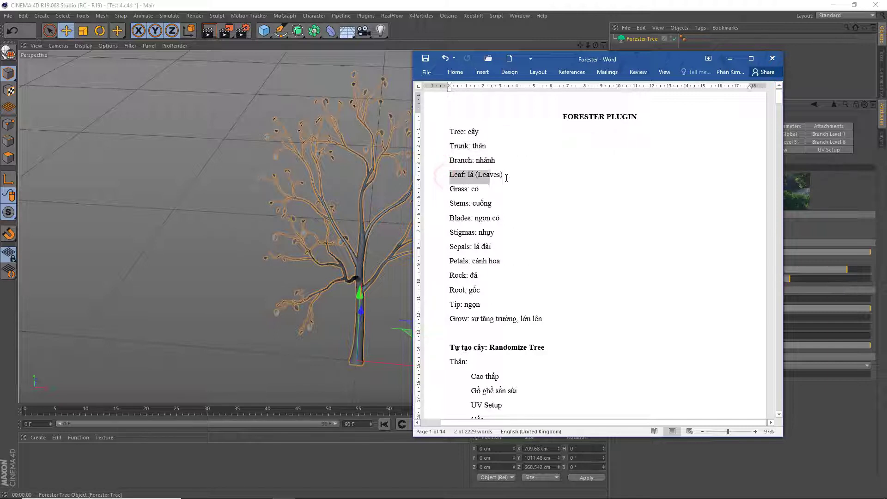
pyautogui.click(446, 189)
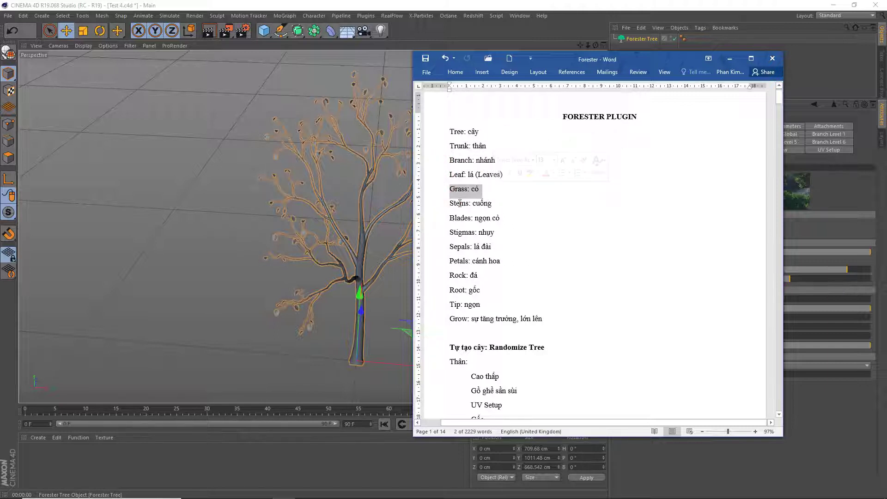
pyautogui.click(447, 204)
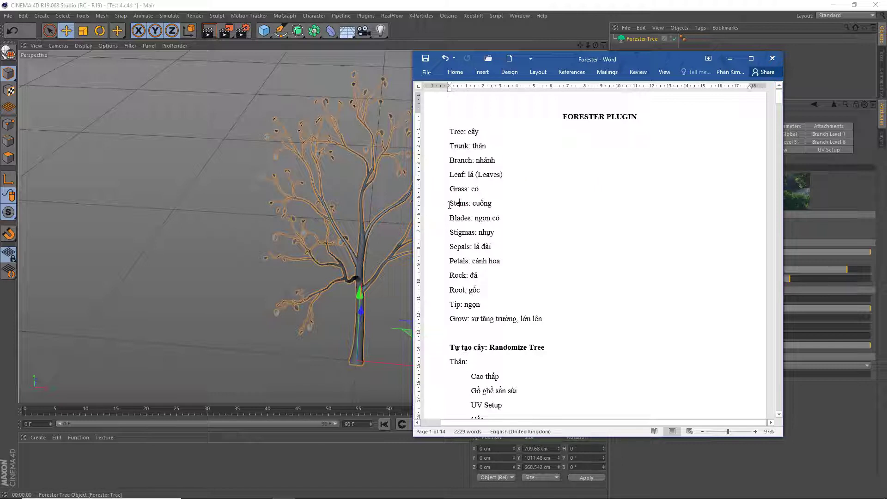
# Step: Highlight Stems, Blades, Stigmas, Sepals, Petals, Rock, Root and Grow, then minimise Word
pyautogui.click(445, 205)
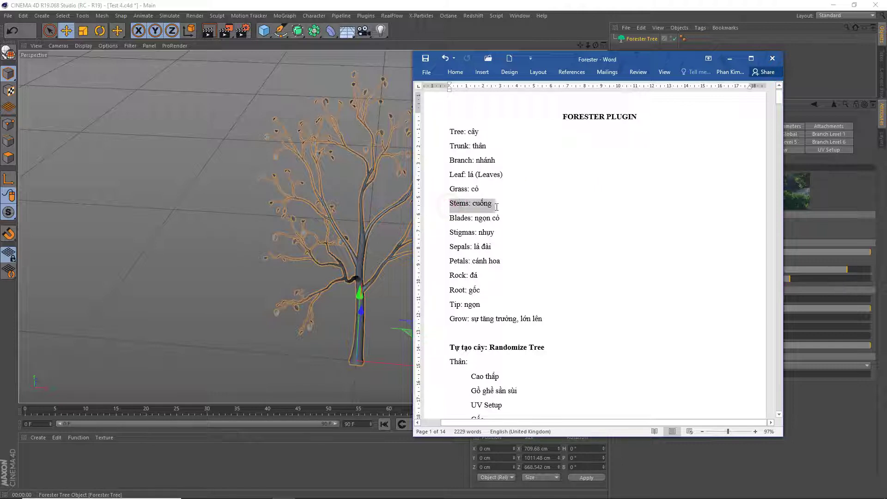
pyautogui.click(445, 218)
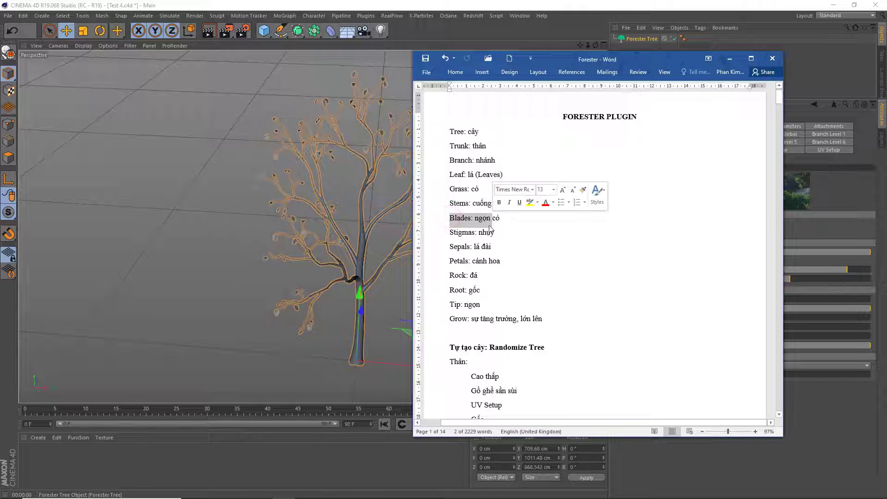
pyautogui.click(448, 232)
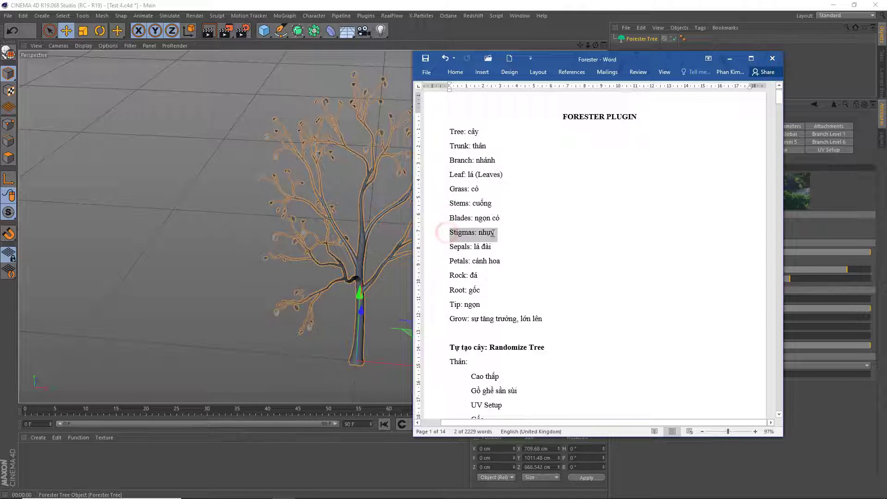
pyautogui.click(441, 247)
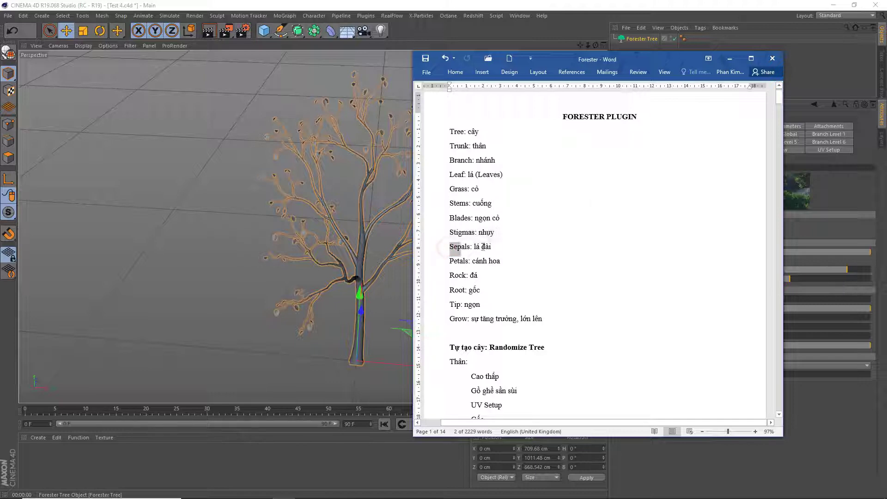
pyautogui.click(443, 261)
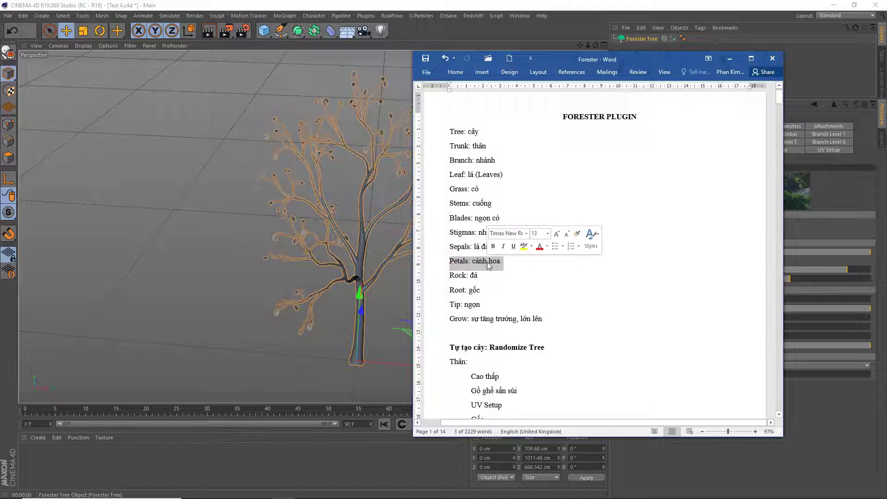
pyautogui.click(444, 276)
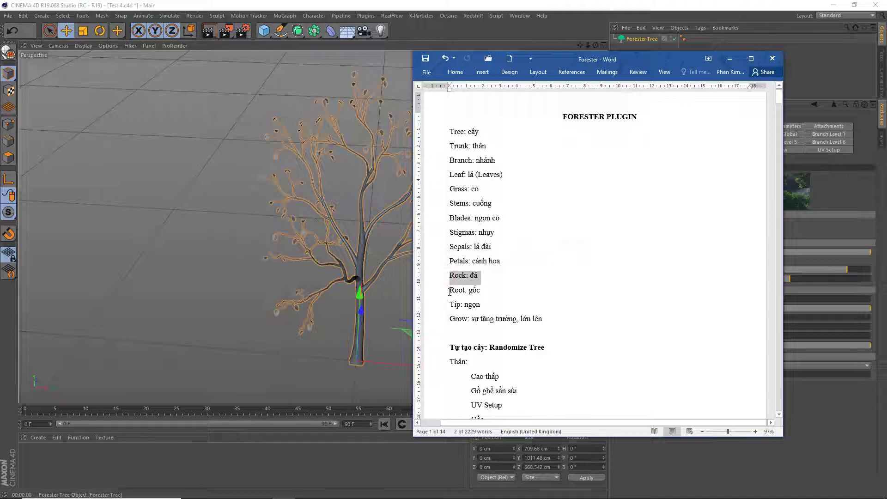
pyautogui.moveTo(450, 291); pyautogui.dragTo(451, 318)
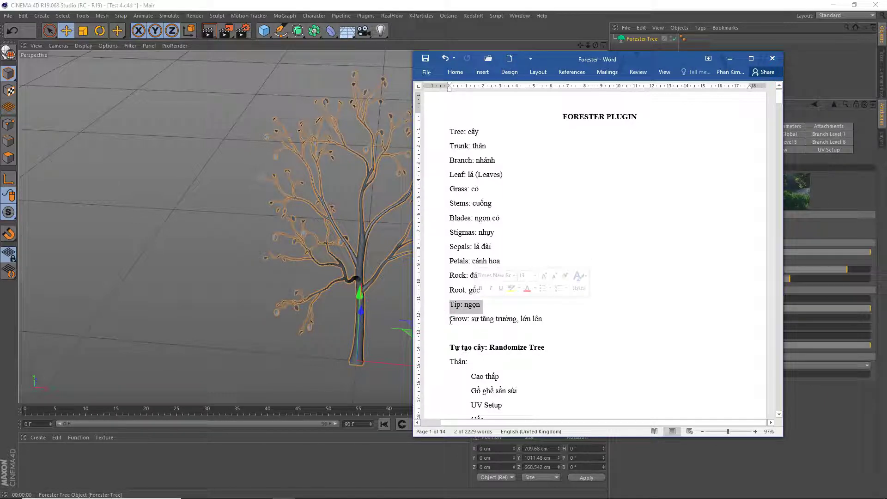
pyautogui.moveTo(451, 321); pyautogui.dragTo(538, 324)
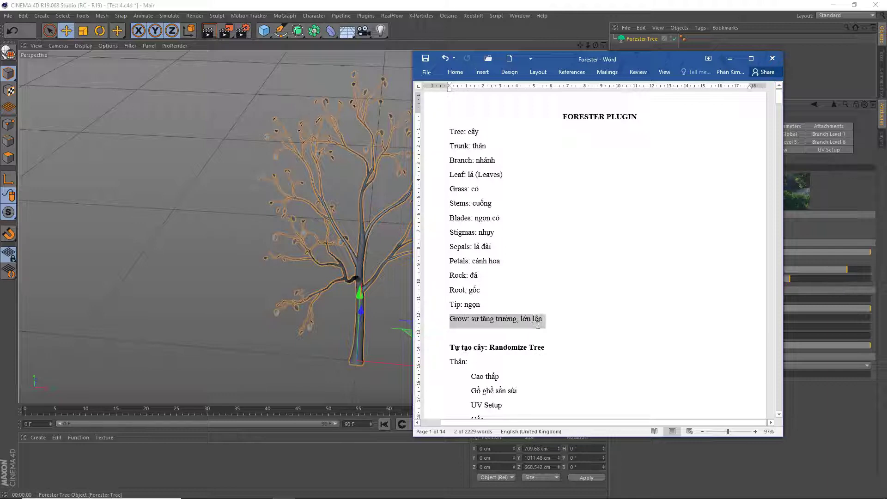
pyautogui.click(489, 318)
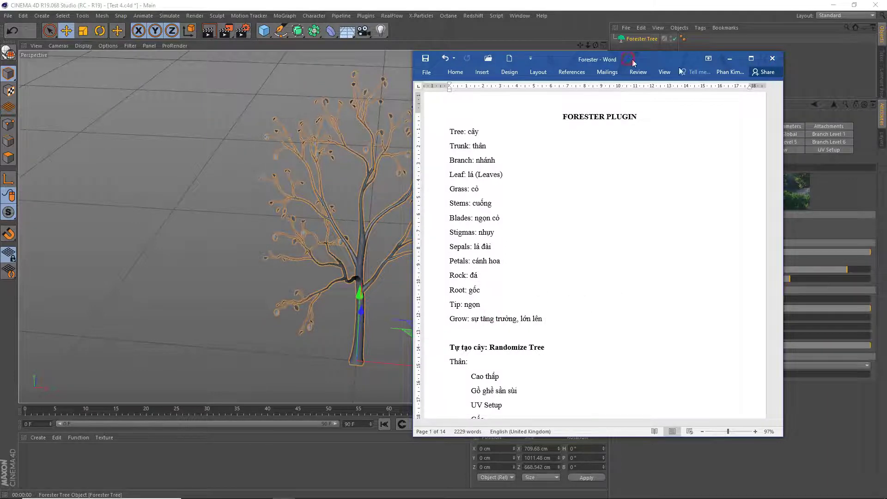
pyautogui.click(729, 58)
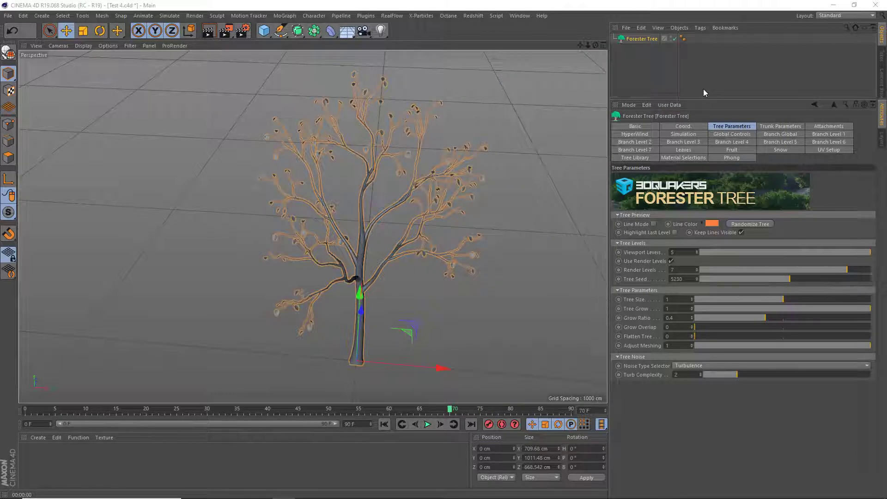
# Step: Browse Basic, Coord., Tree, Trunk, Attachments, HyperWind, Simulation and Global Controls, ending on Branch Global
pyautogui.click(647, 130)
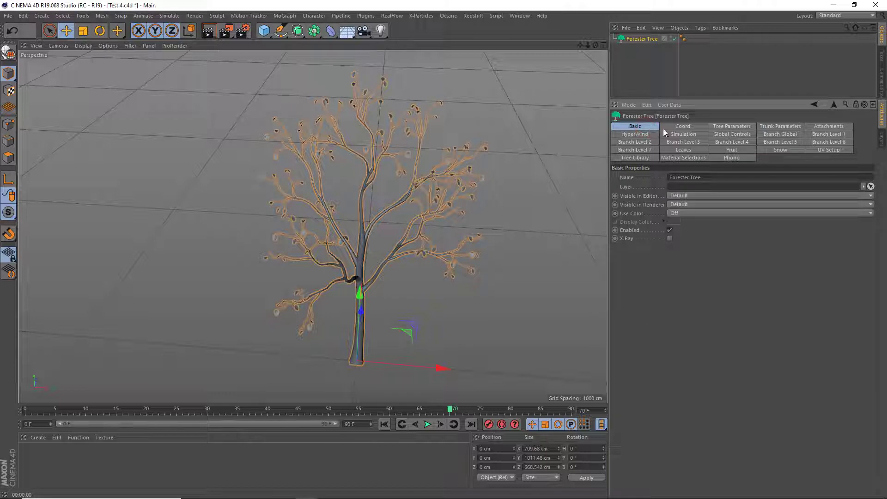
pyautogui.click(675, 129)
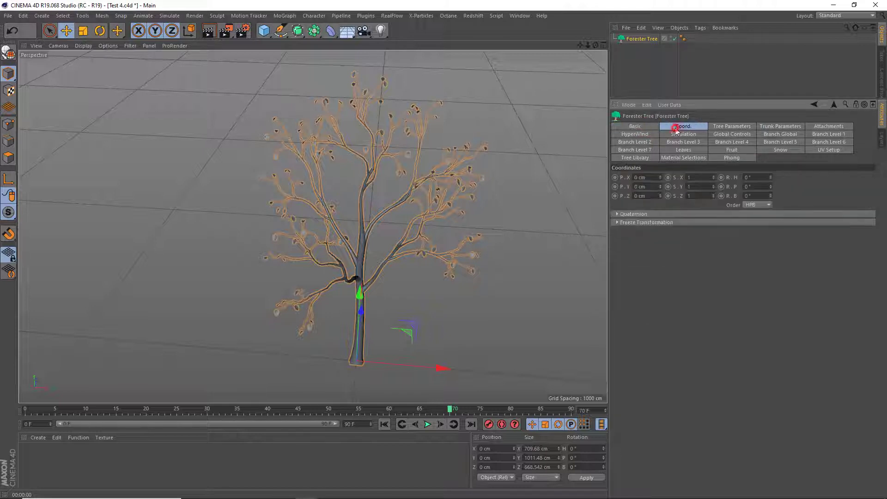
pyautogui.click(726, 132)
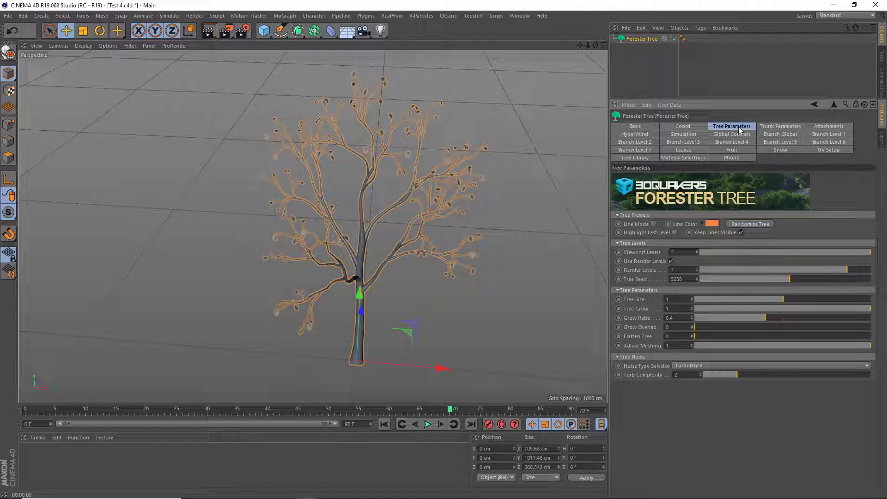
pyautogui.click(775, 129)
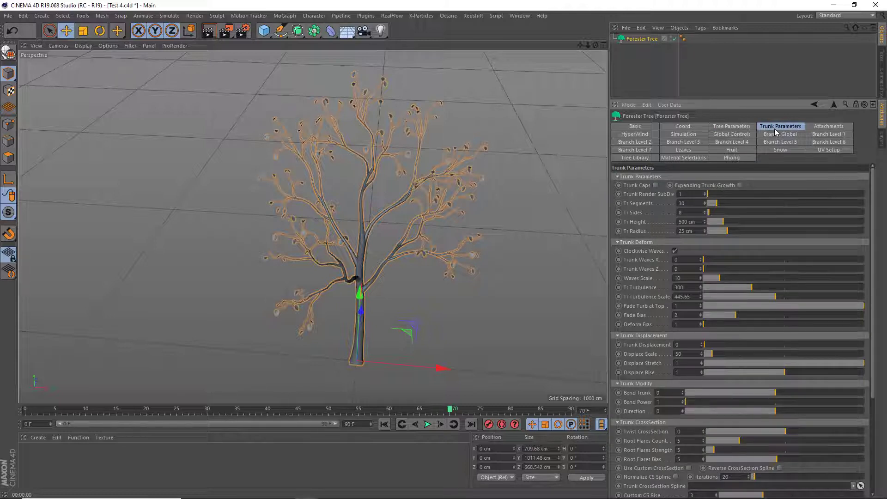
pyautogui.click(828, 129)
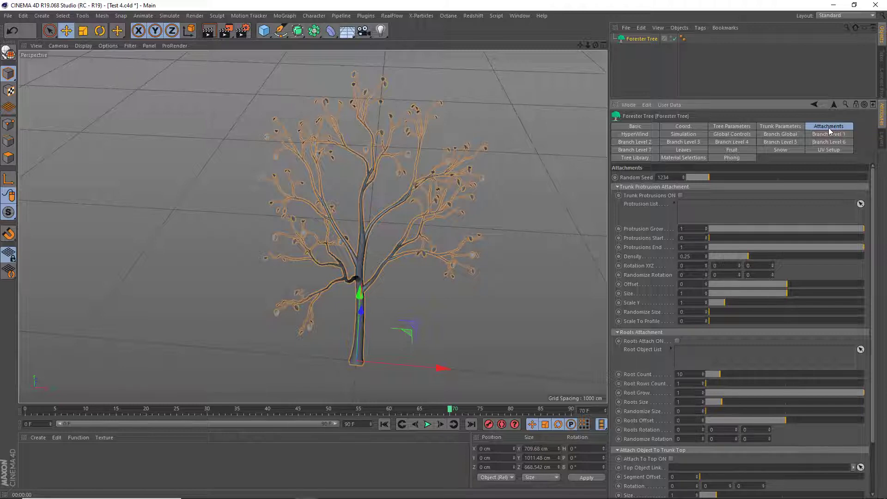
pyautogui.click(640, 135)
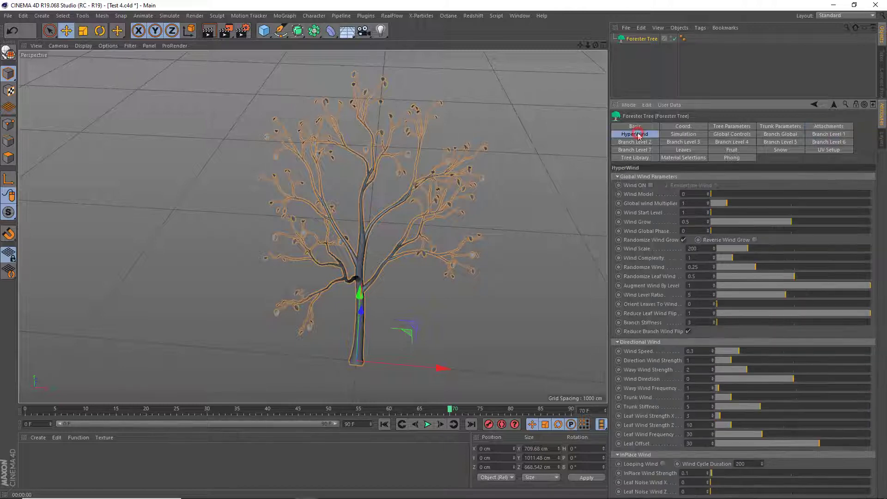
pyautogui.click(674, 138)
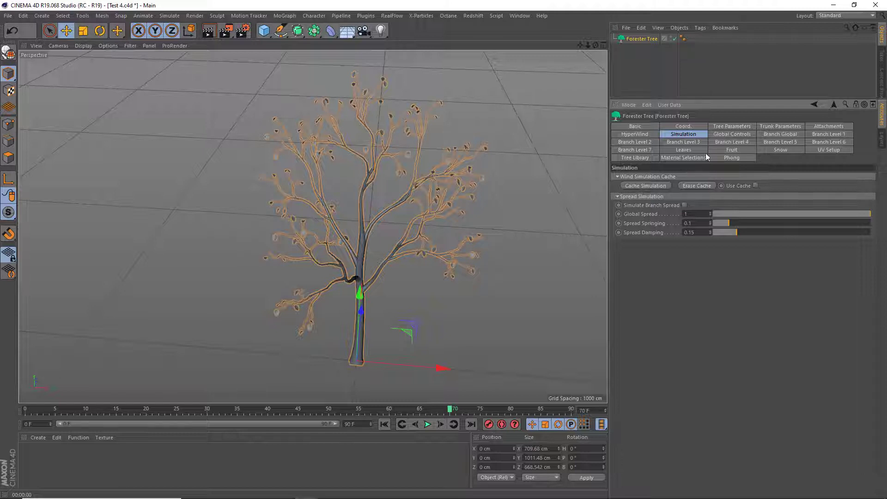
pyautogui.click(733, 134)
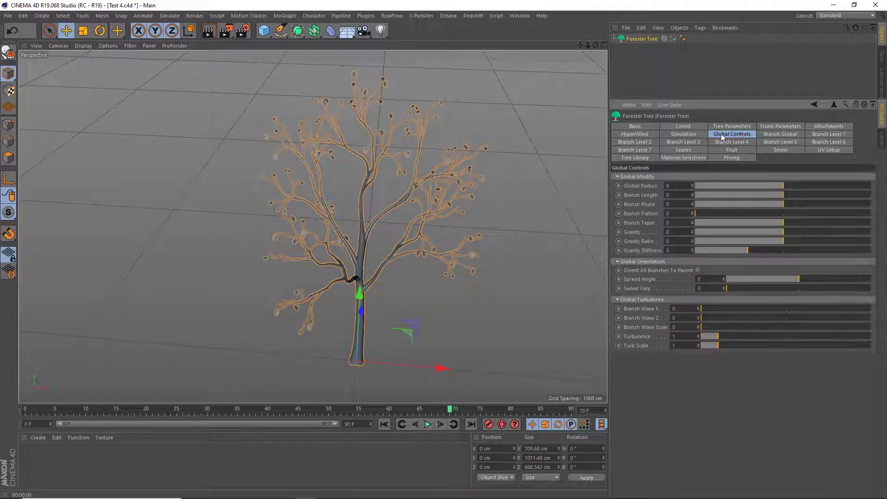
pyautogui.click(783, 135)
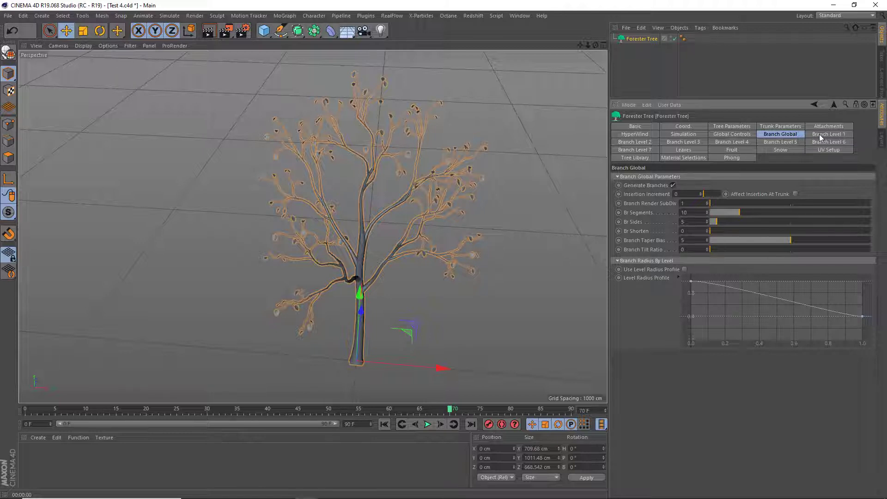
# Step: Step through the Branch Level 1 to 7 settings and the Leaves settings
pyautogui.click(837, 139)
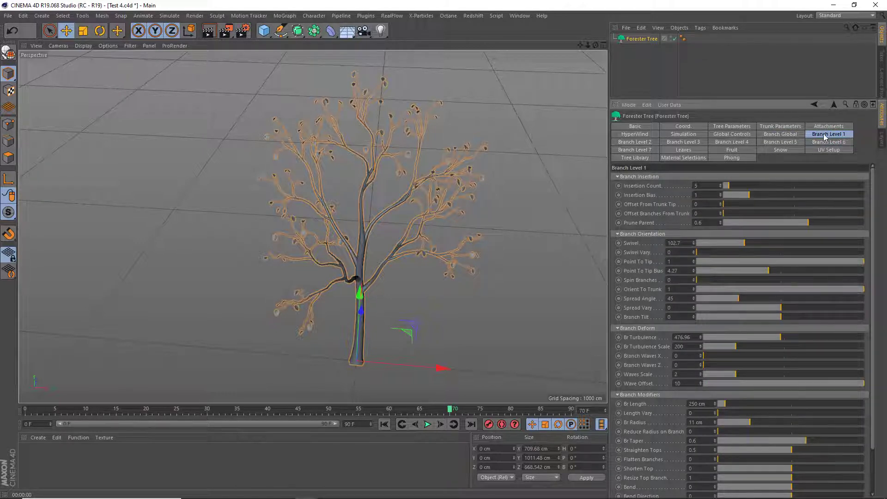
pyautogui.click(652, 142)
pyautogui.click(695, 142)
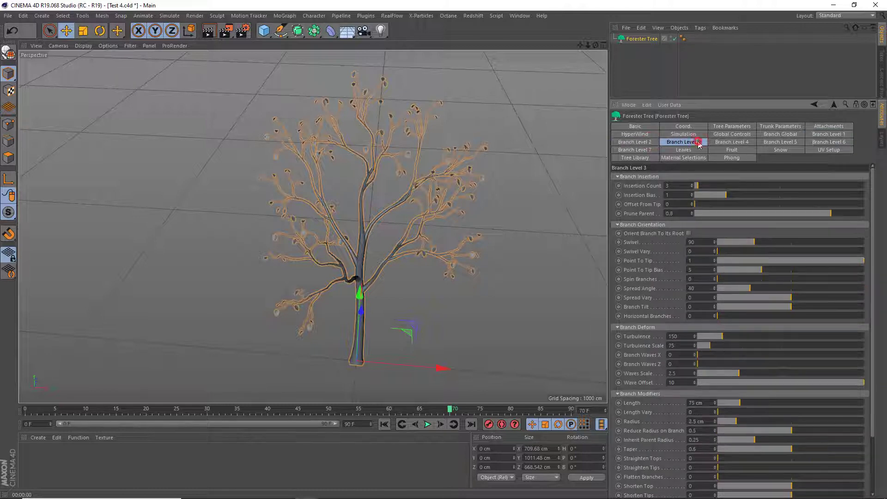
pyautogui.click(743, 142)
pyautogui.click(781, 142)
pyautogui.click(829, 142)
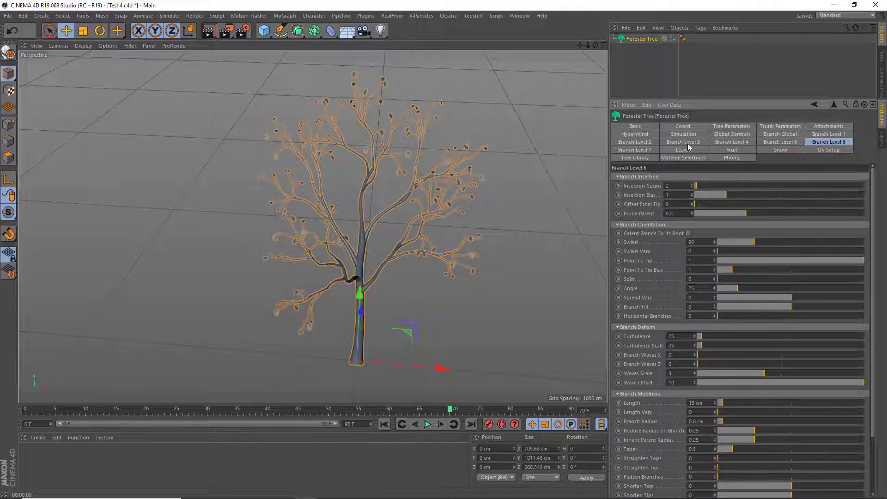
pyautogui.click(653, 151)
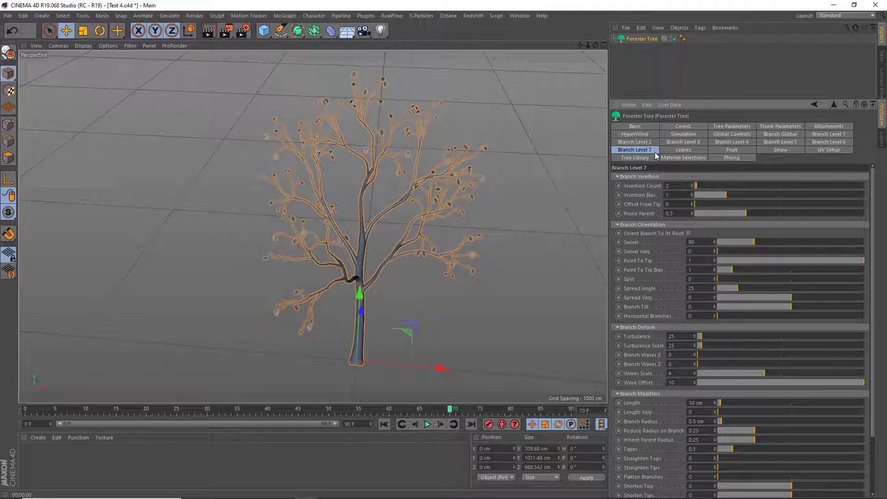
pyautogui.click(692, 153)
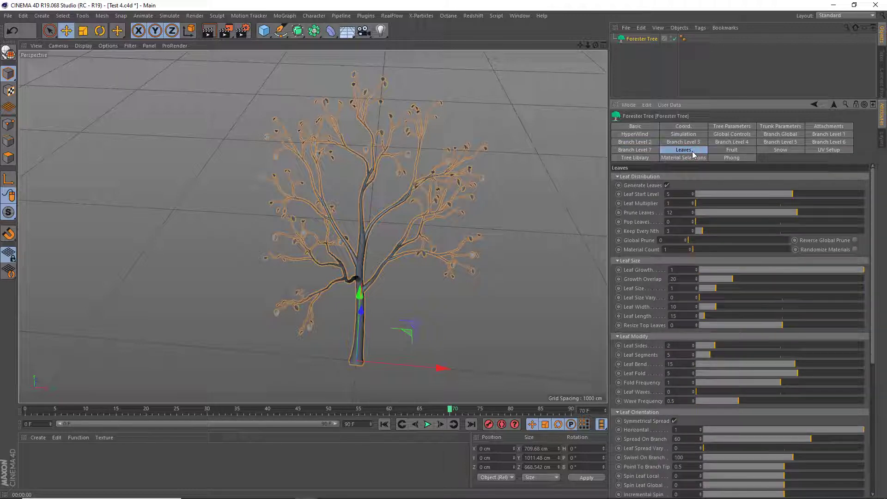
# Step: View the Fruit and Snow settings, then open the generator palette and Plugins list
pyautogui.click(733, 151)
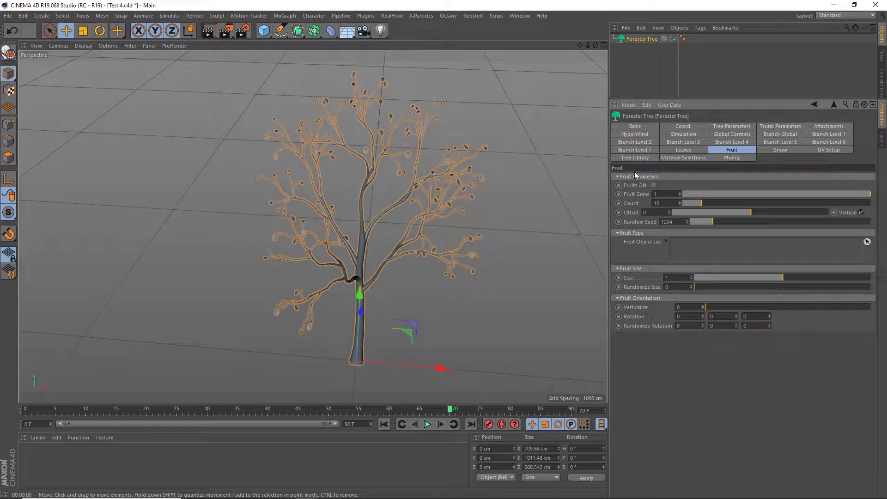
pyautogui.click(795, 150)
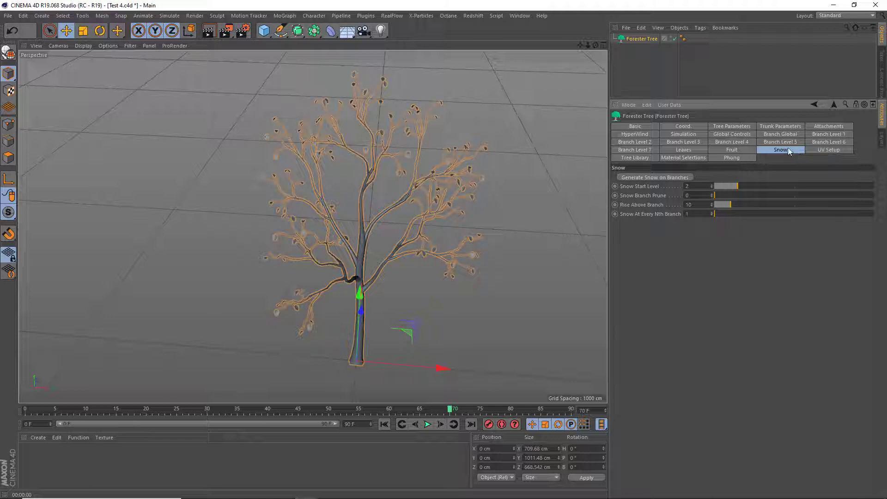
pyautogui.click(307, 34)
pyautogui.click(365, 19)
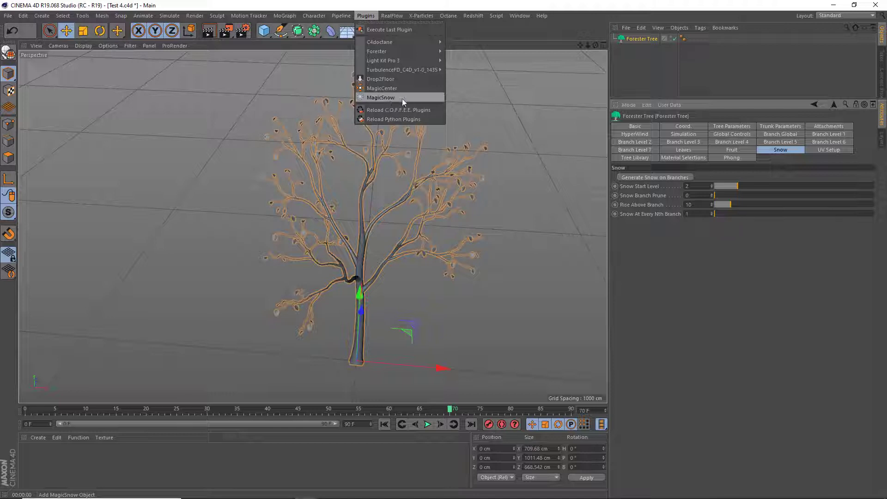
# Step: Close the Plugins list and review UV Setup, Tree Library, Material Selections and Phong pages
pyautogui.click(778, 258)
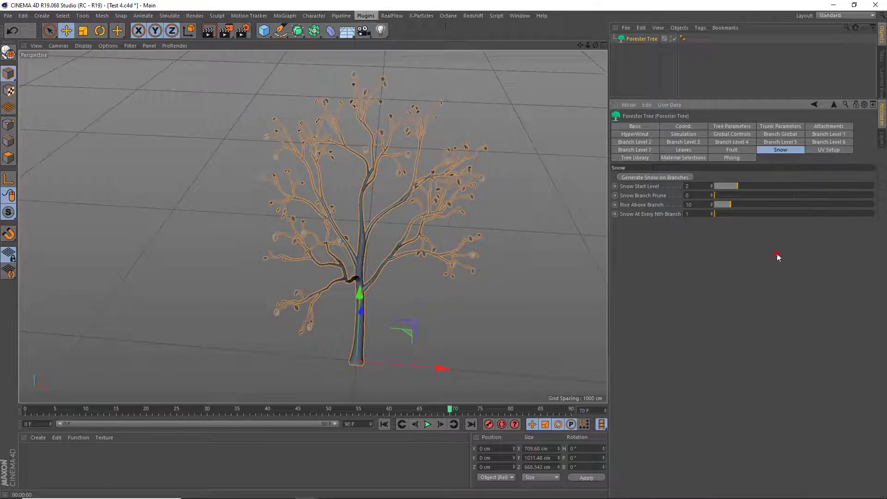
pyautogui.click(825, 151)
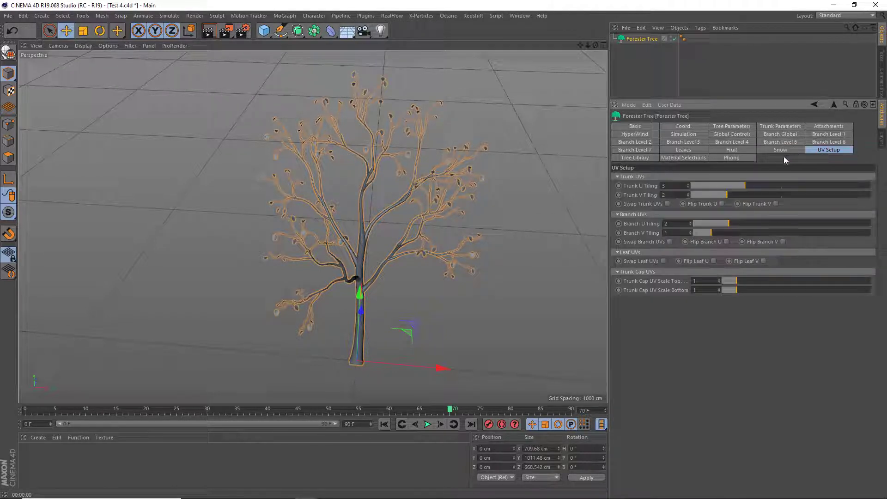
pyautogui.click(633, 159)
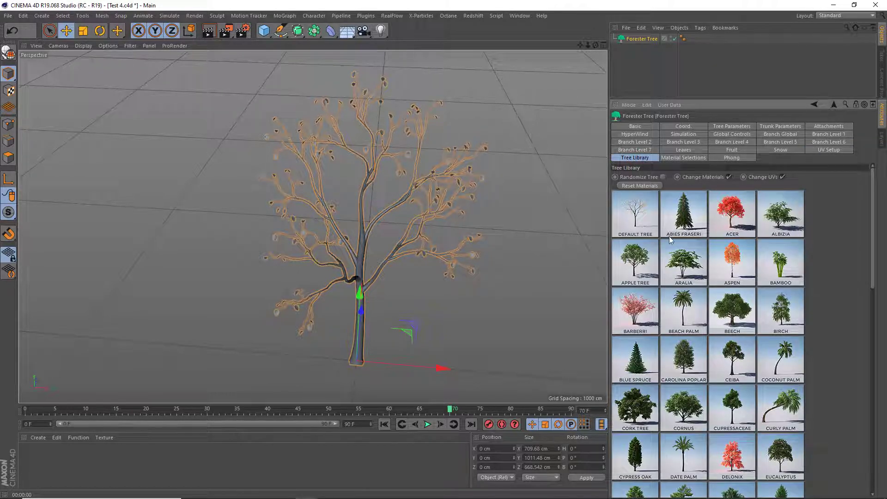
pyautogui.click(672, 158)
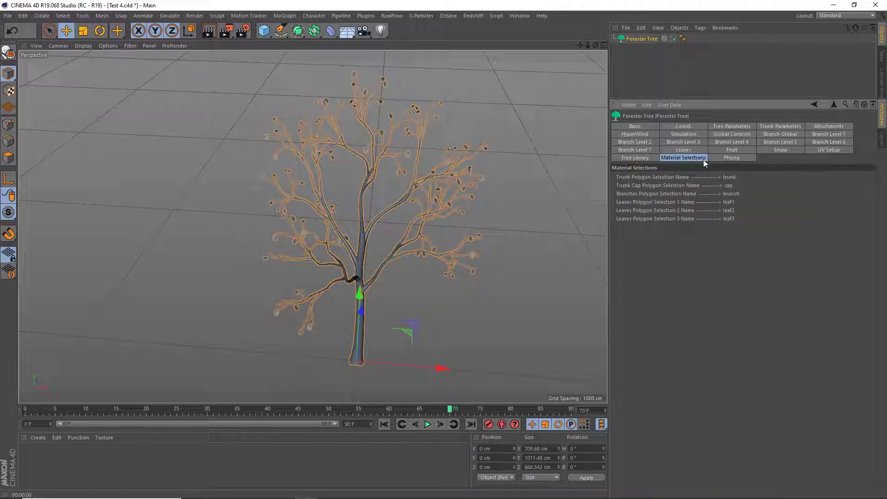
pyautogui.click(63, 16)
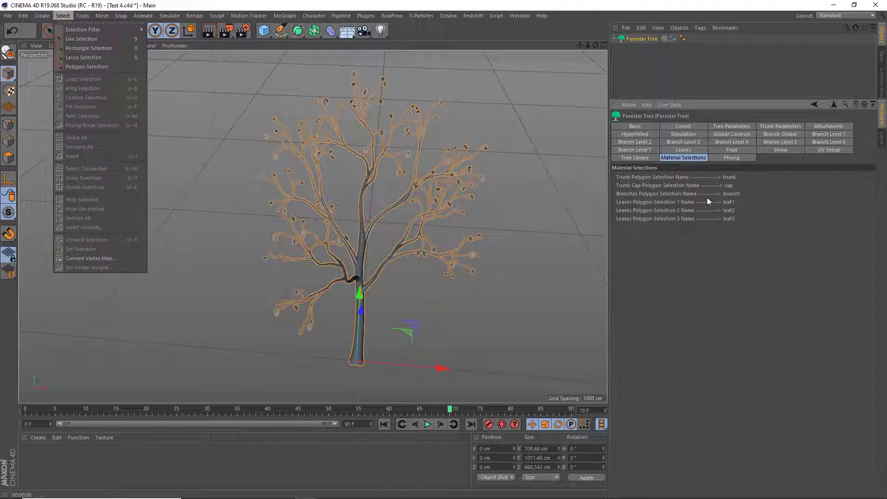
pyautogui.click(780, 204)
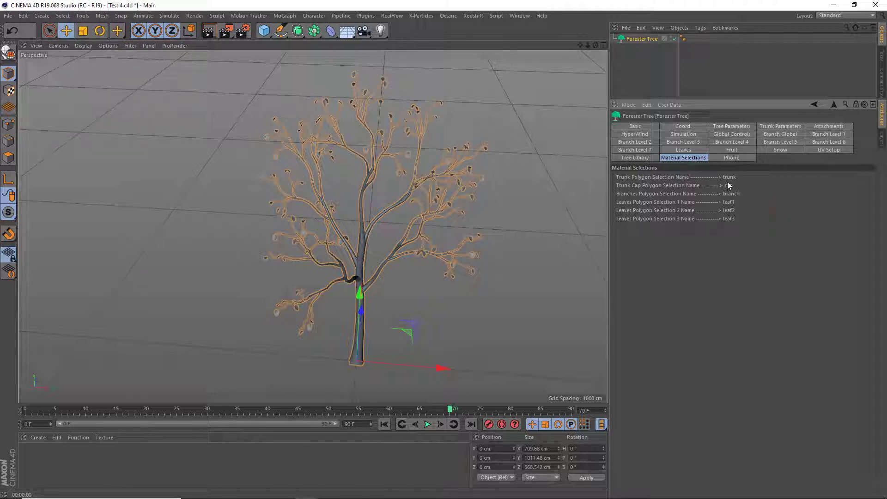
pyautogui.click(734, 159)
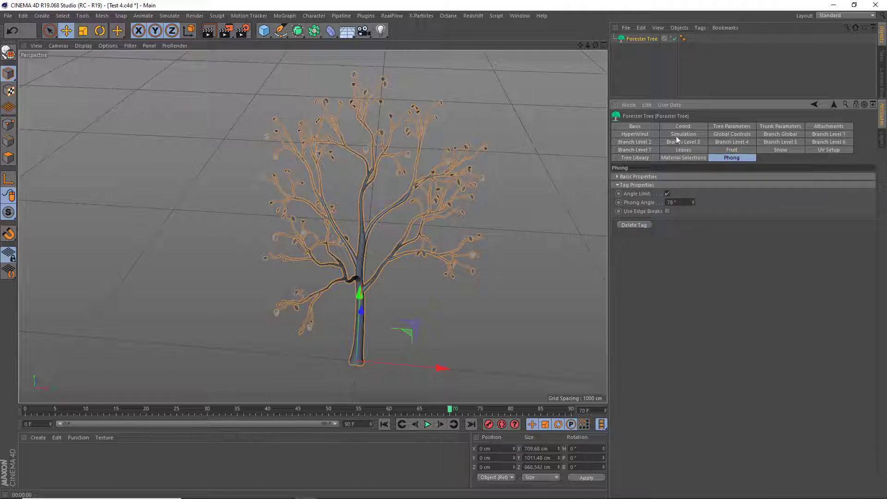
pyautogui.click(732, 128)
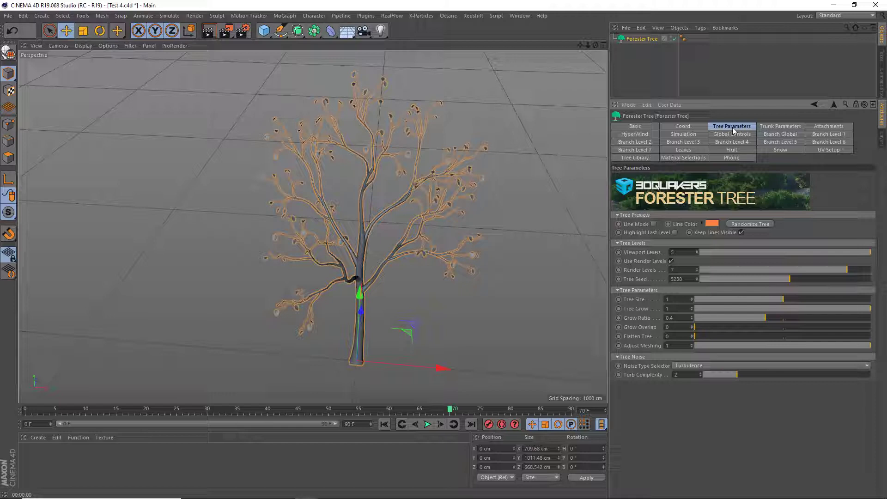
# Step: Apply the Default Tree preset from the Tree Library
pyautogui.scroll(1, 363, 217)
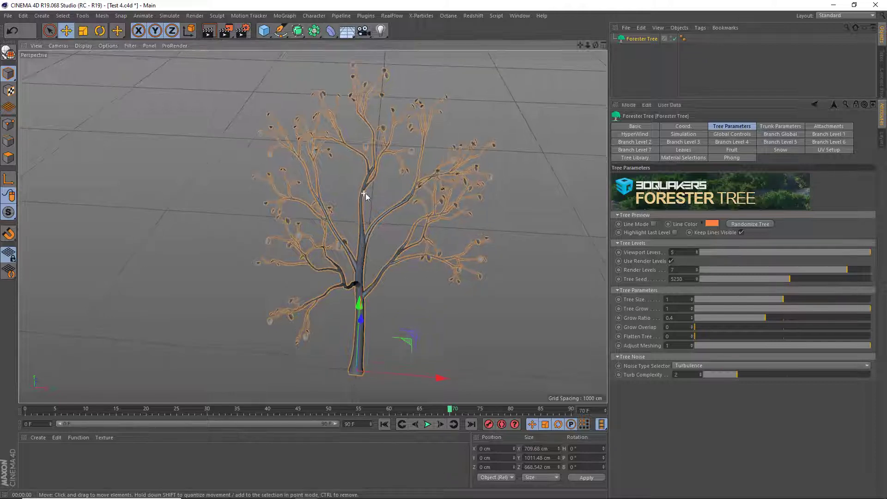
pyautogui.scroll(1, 379, 190)
pyautogui.scroll(1, 383, 185)
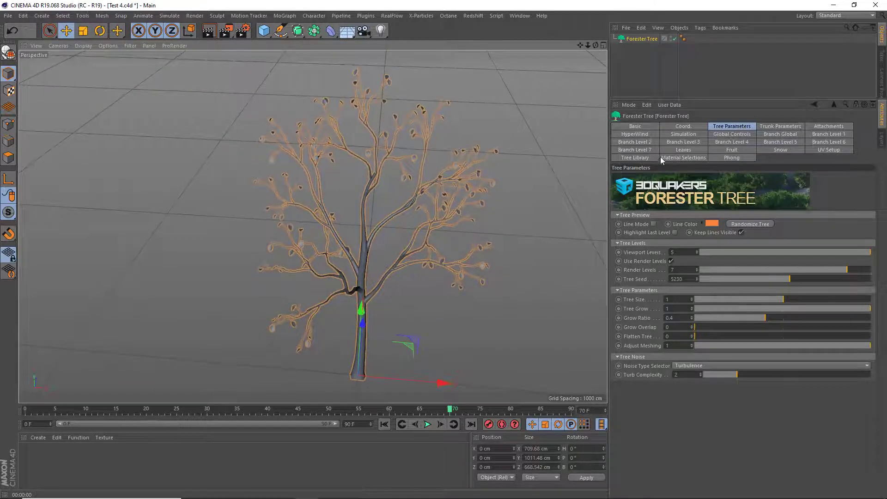
pyautogui.click(647, 157)
pyautogui.click(640, 230)
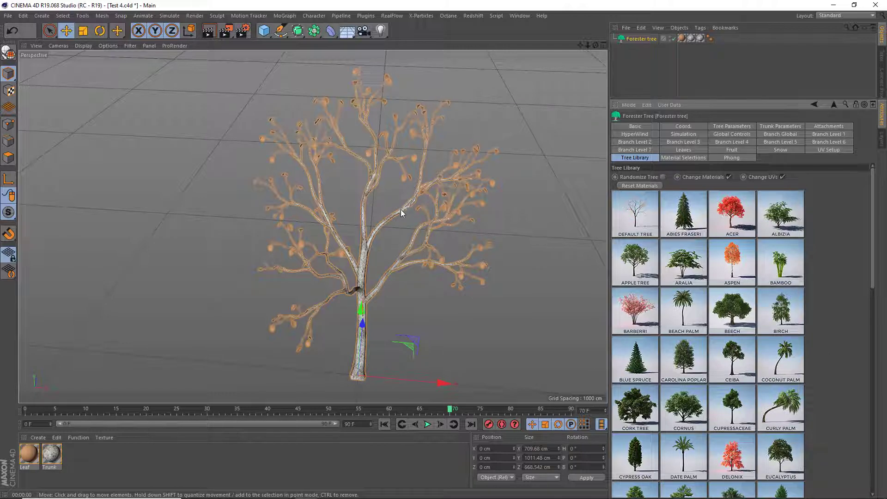
# Step: Inspect the Trunk and Leaf materials' colour settings, then preview-render the textured tree
pyautogui.click(555, 129)
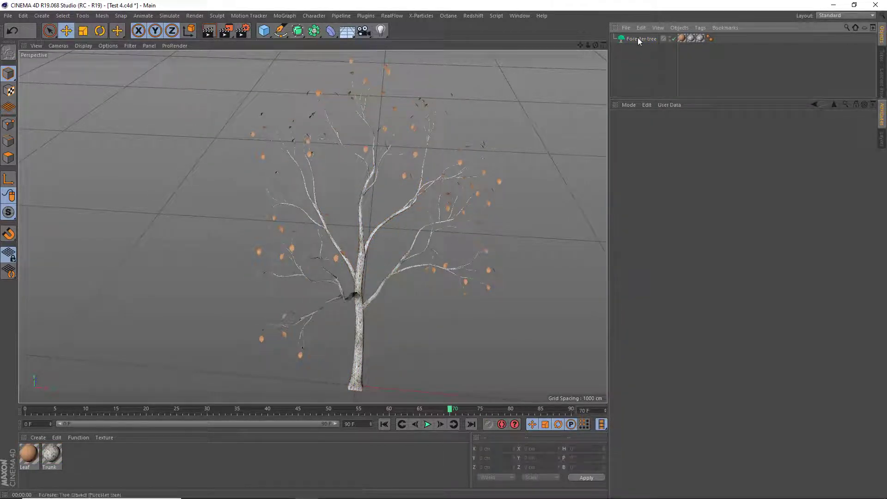
pyautogui.click(28, 454)
pyautogui.click(103, 459)
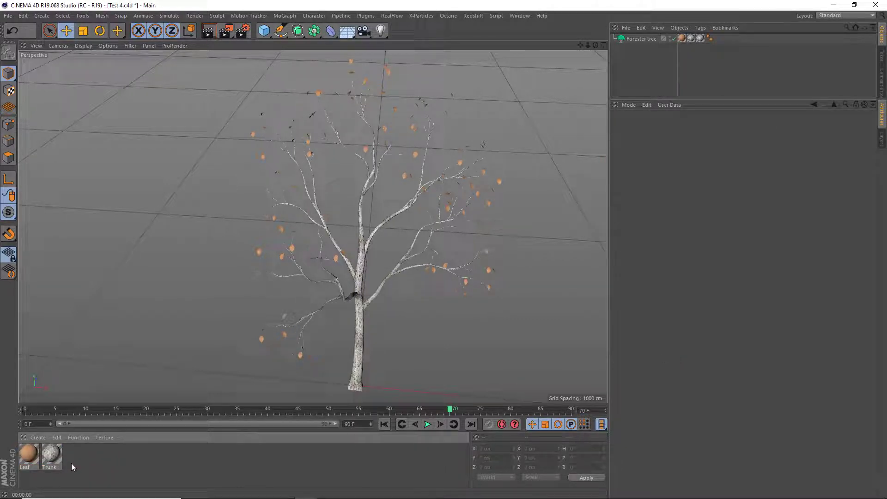
pyautogui.click(52, 455)
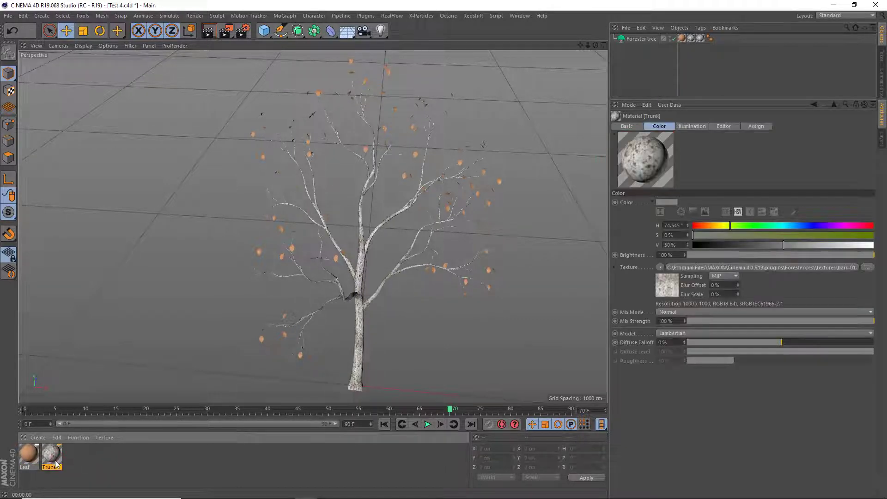
pyautogui.click(30, 456)
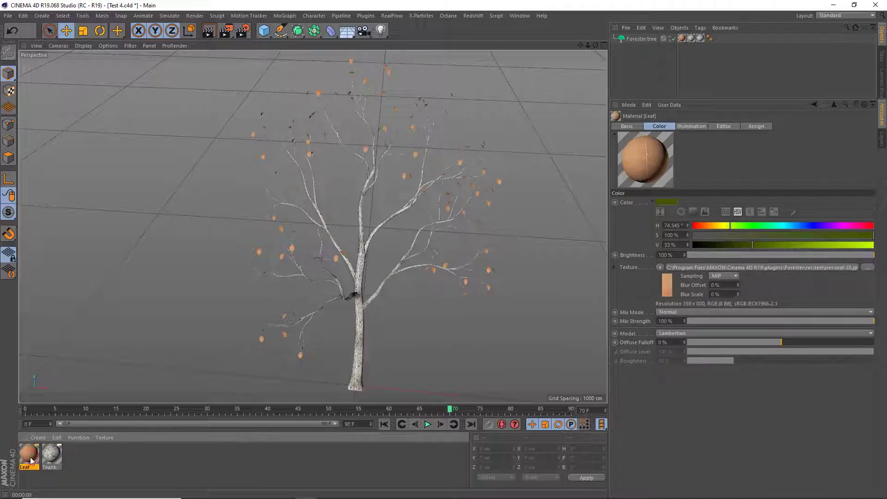
pyautogui.click(210, 32)
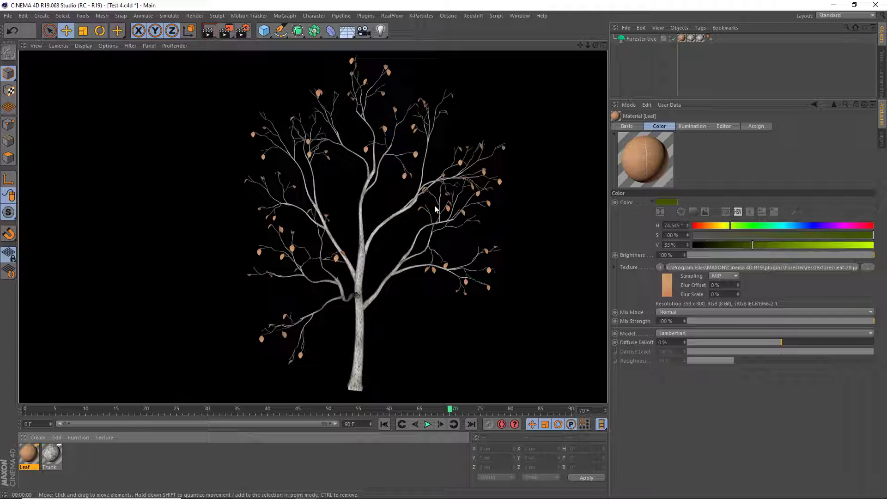
# Step: Select the Forester tree and look through its Tree, Trunk and Attachments parameter pages
pyautogui.click(640, 39)
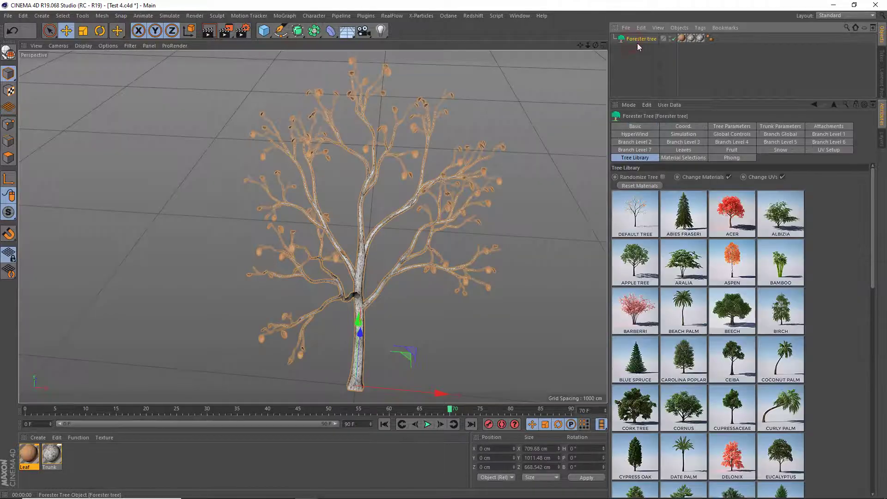
pyautogui.click(727, 128)
pyautogui.click(780, 126)
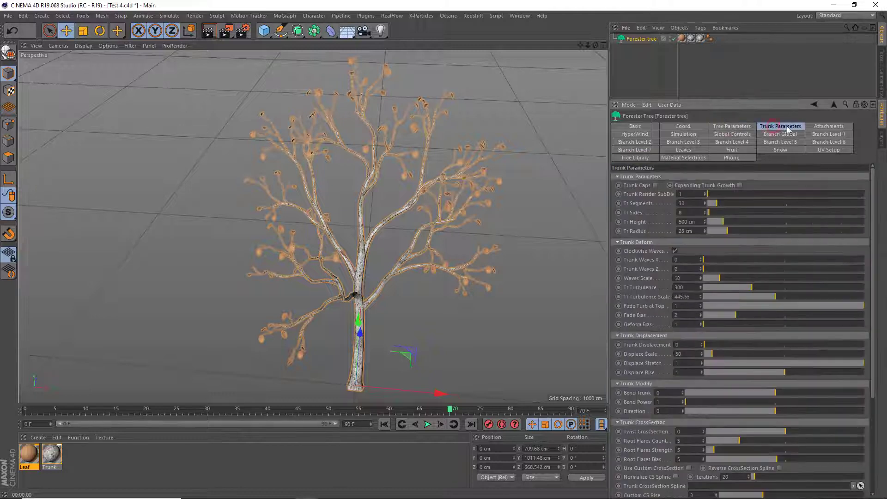
pyautogui.click(828, 128)
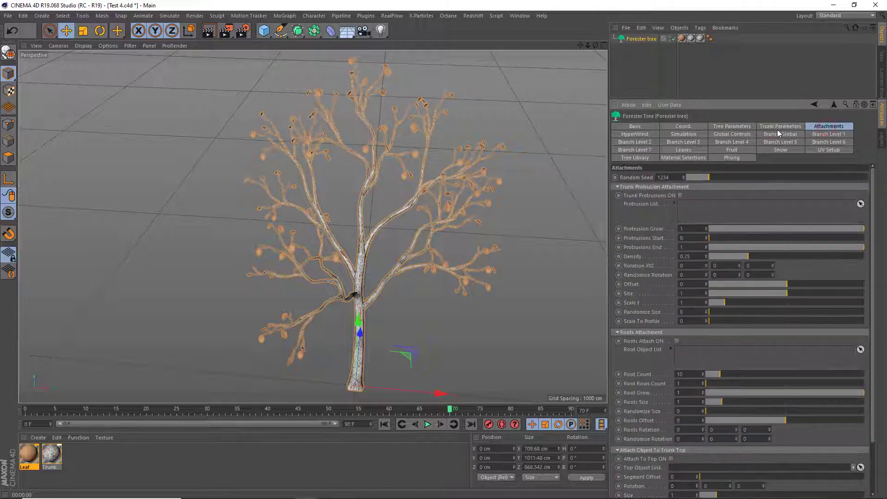
pyautogui.click(731, 128)
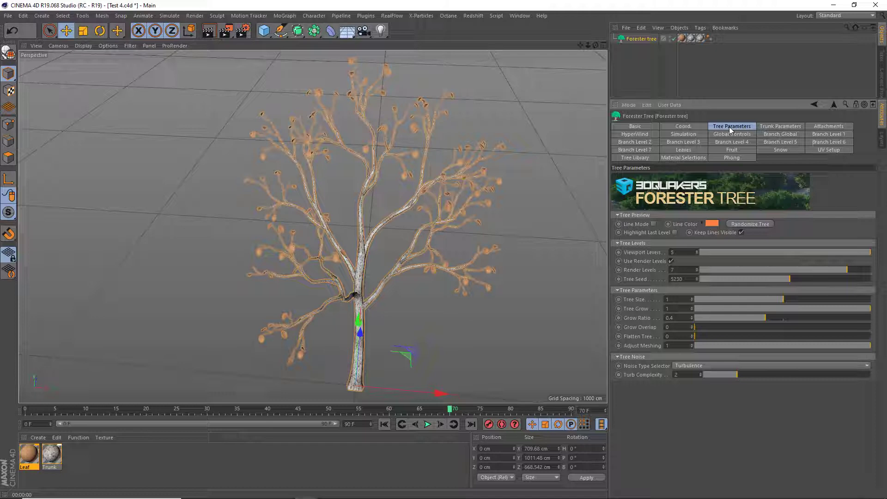
# Step: Orbit around the tree and display it in Line Mode as coloured lines
pyautogui.scroll(2, 365, 187)
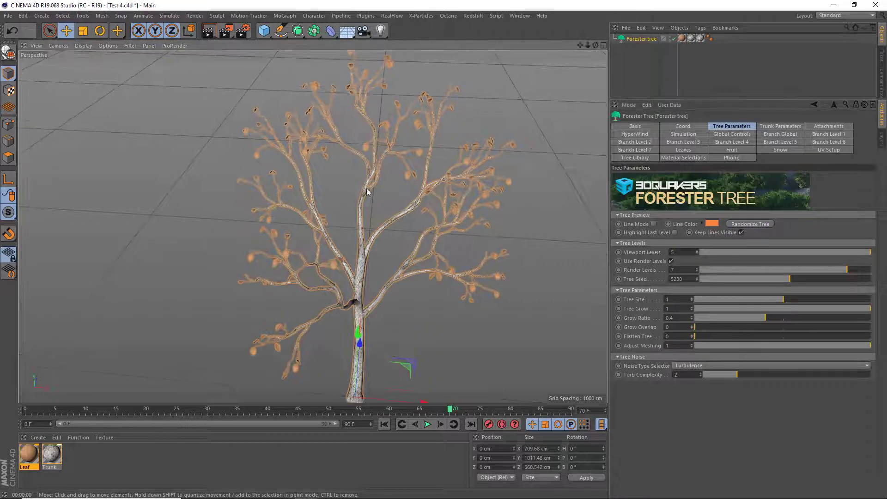
pyautogui.keyDown('alt'); pyautogui.moveTo(397, 223); pyautogui.dragTo(466, 217); pyautogui.keyUp('alt')
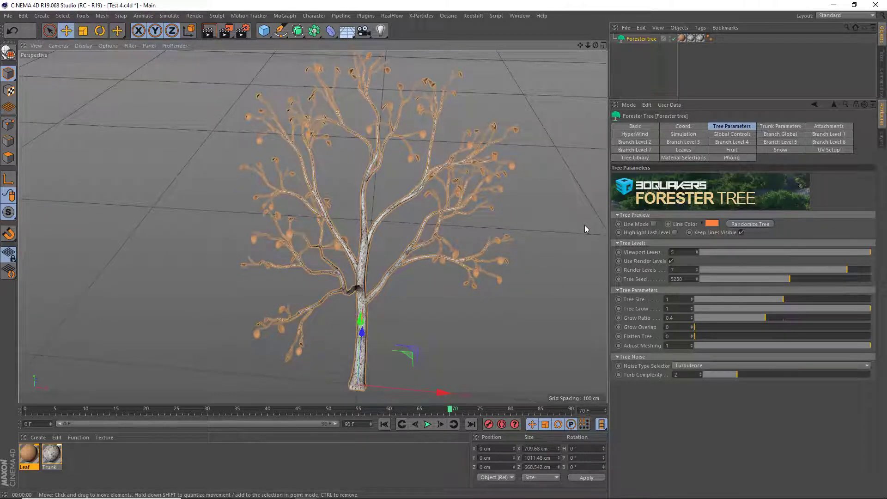
pyautogui.click(654, 225)
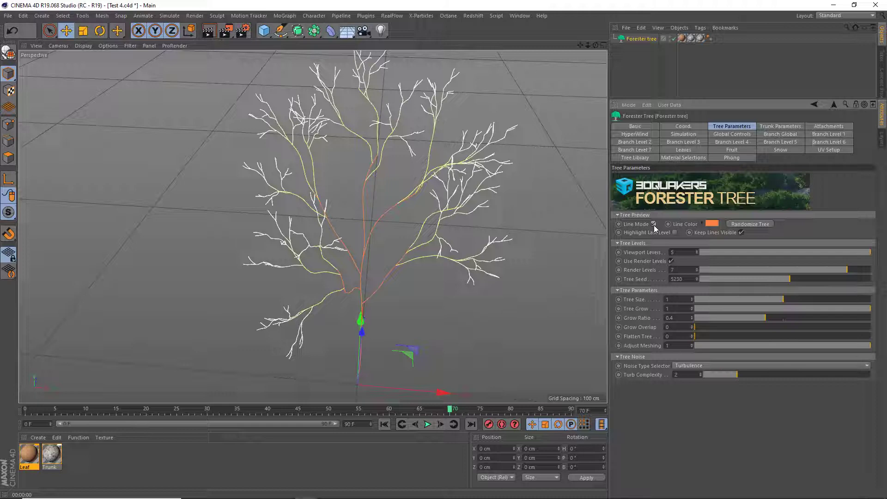
# Step: Restore full mesh display and switch Wind ON in the HyperWind settings
pyautogui.click(653, 224)
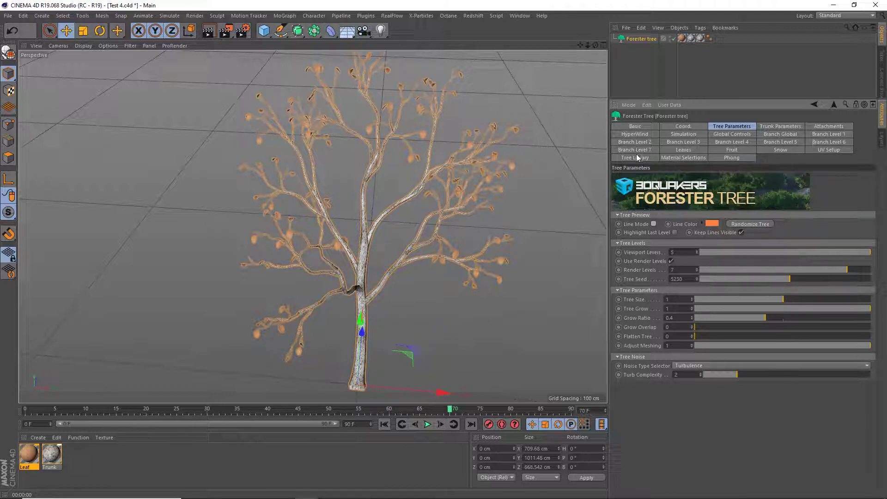
pyautogui.click(636, 135)
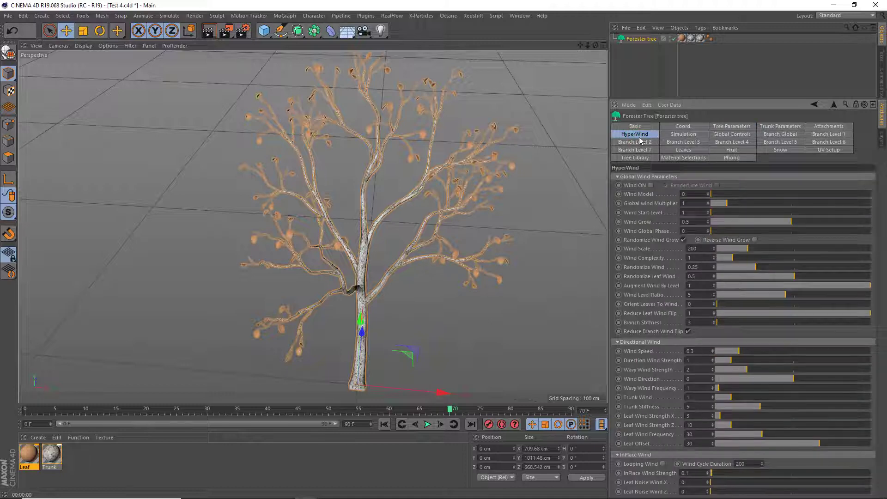
pyautogui.click(651, 185)
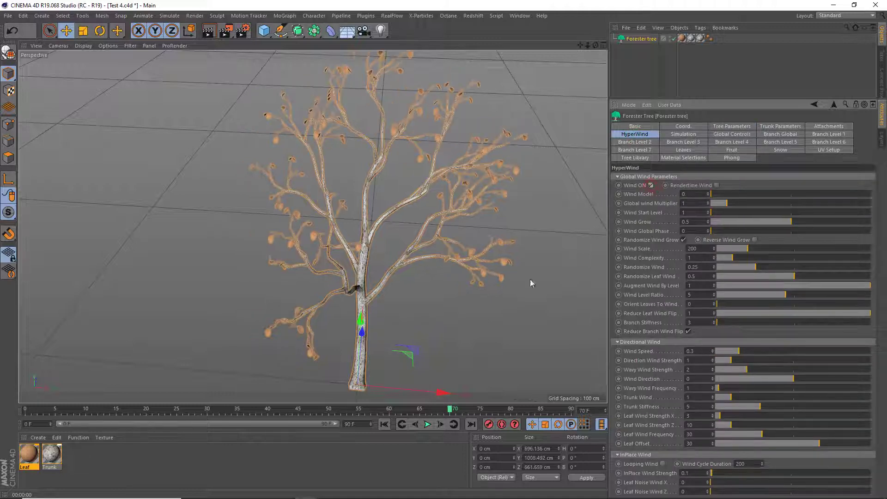
# Step: Play and stop the wind animation several times, pausing around frame 70
pyautogui.click(425, 425)
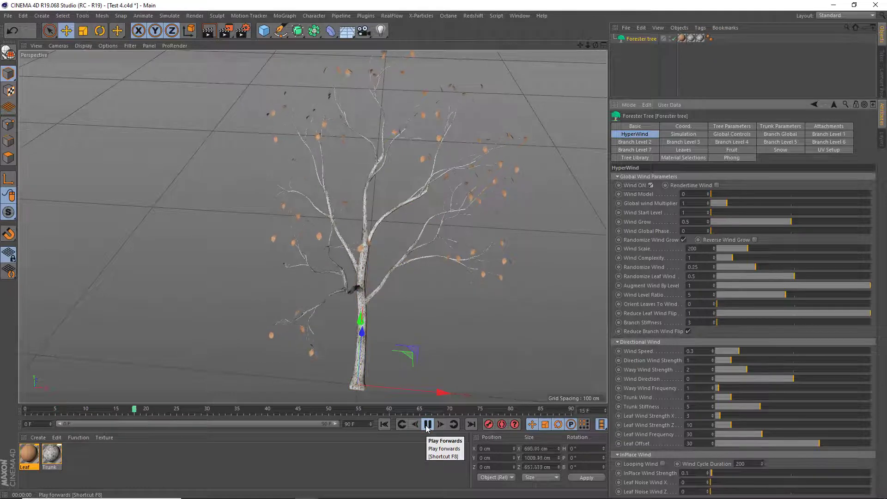
pyautogui.click(427, 428)
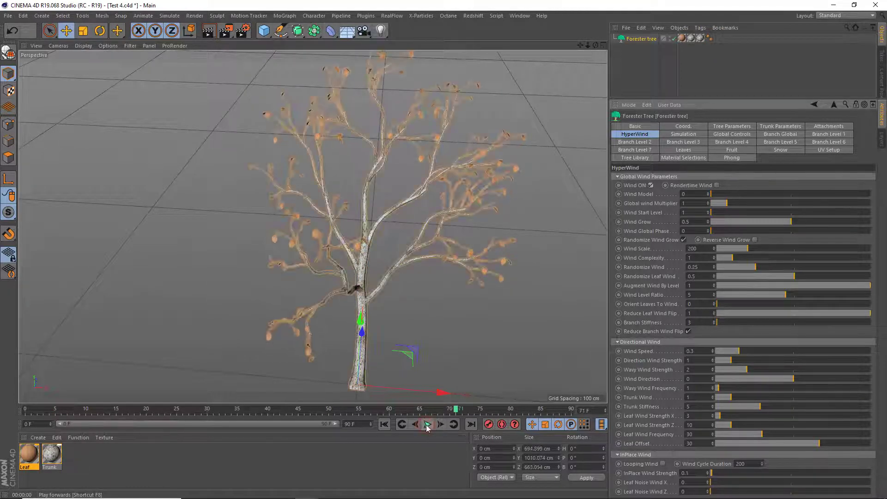
pyautogui.click(427, 427)
pyautogui.click(427, 428)
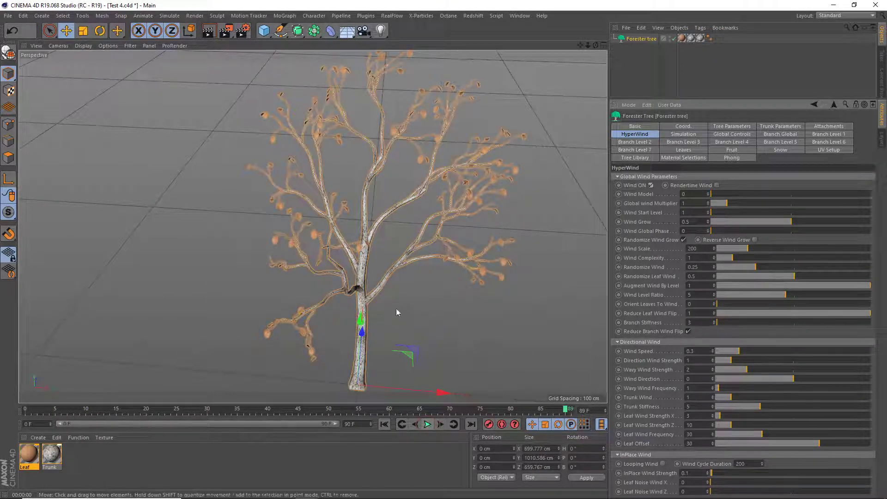
pyautogui.click(428, 425)
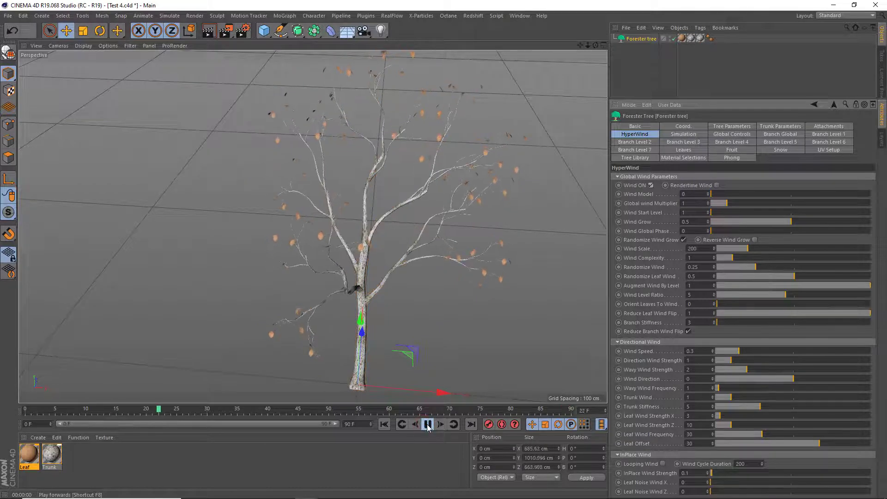
pyautogui.click(428, 426)
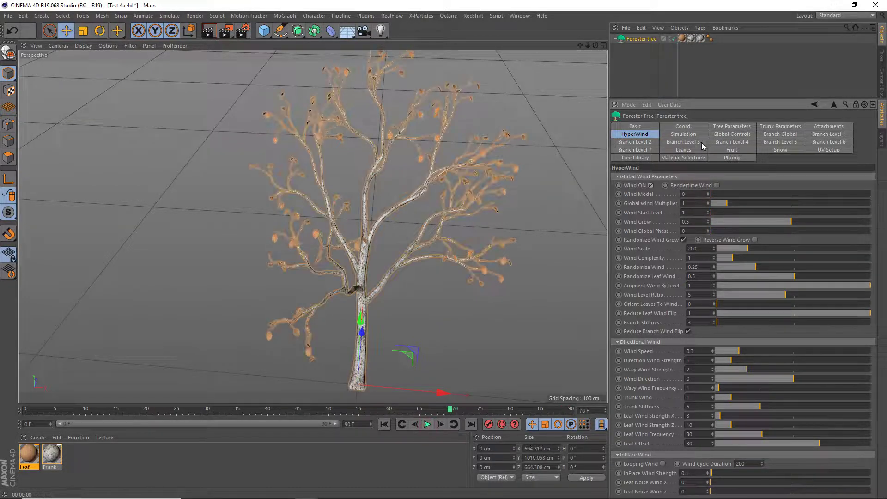
# Step: Turn Line Mode on in Tree Parameters and play the swaying branch lines
pyautogui.click(733, 127)
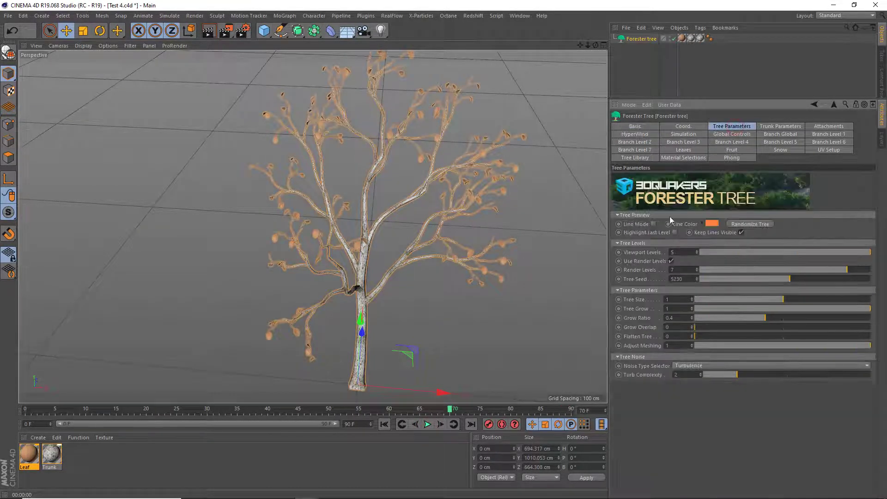
pyautogui.click(654, 224)
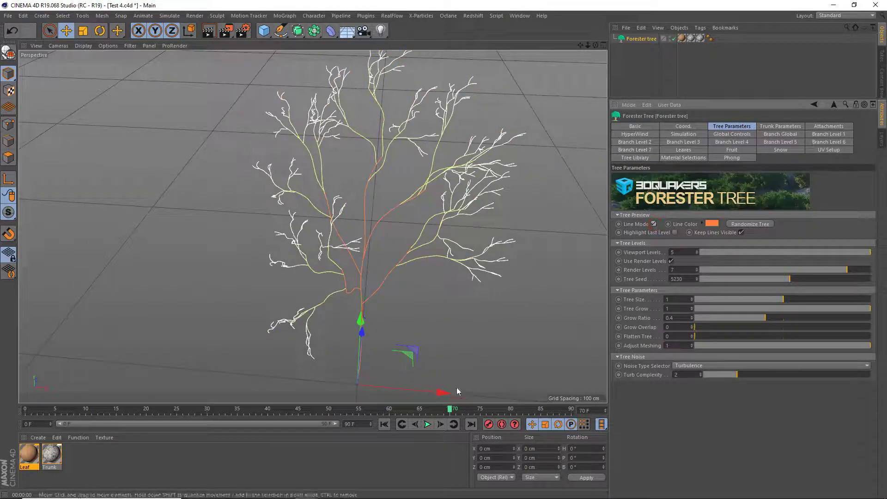
pyautogui.click(428, 424)
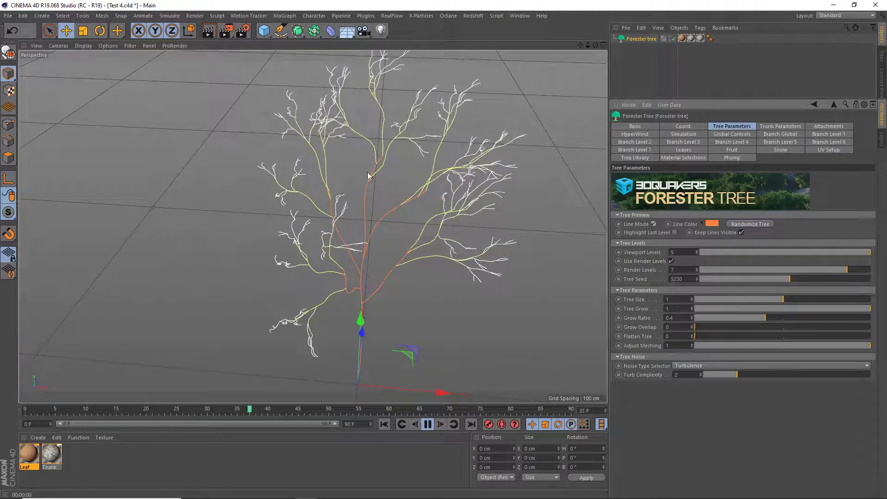
# Step: Set the preview line colour to green, undo back to orange, and stop playback with F8
pyautogui.click(712, 225)
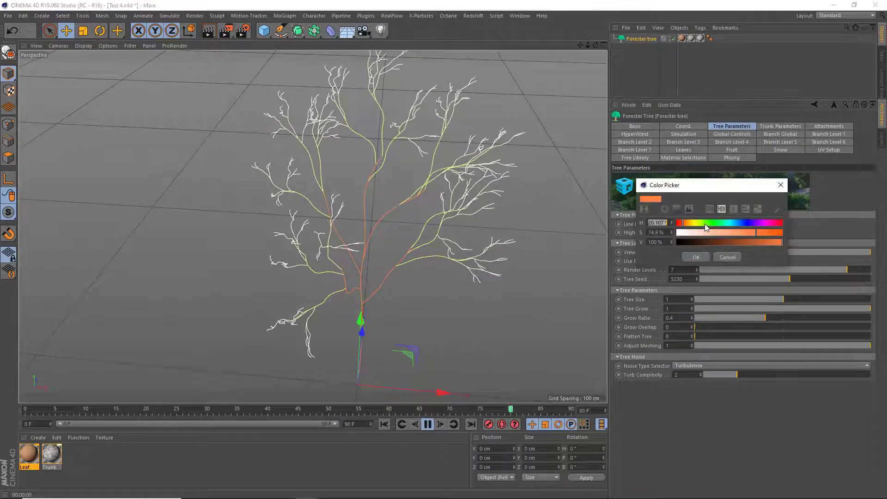
pyautogui.moveTo(703, 223); pyautogui.dragTo(713, 223)
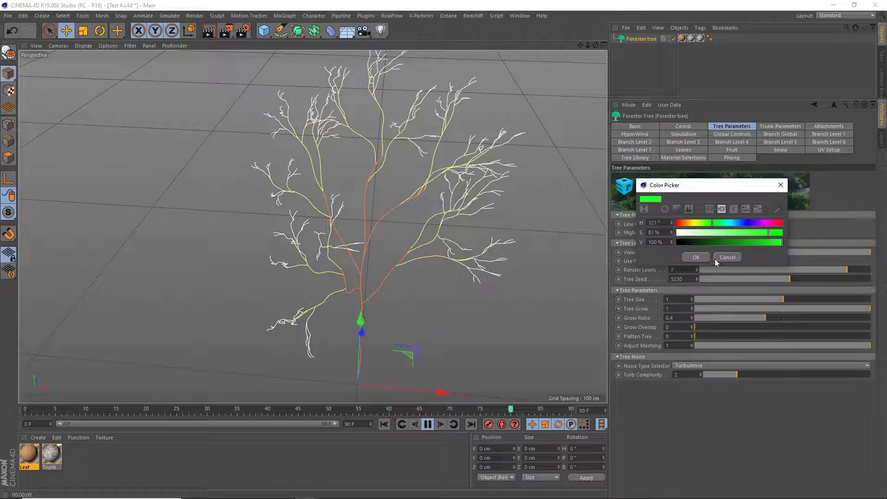
pyautogui.click(696, 257)
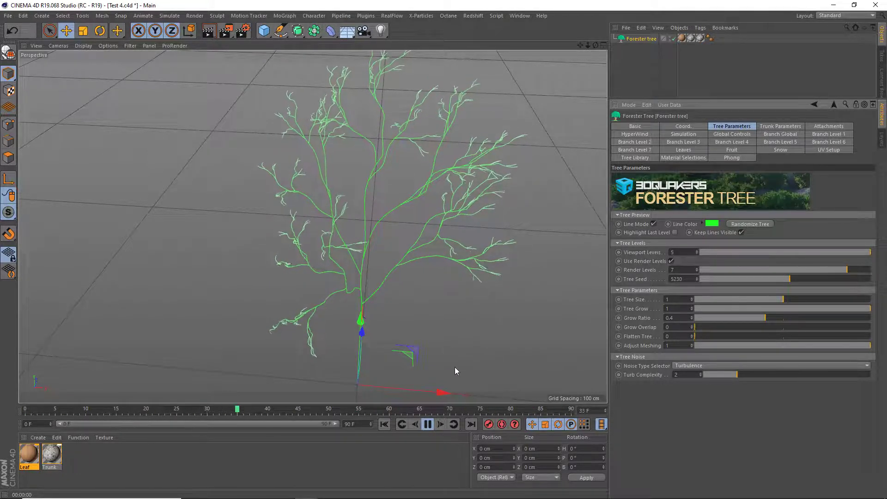
pyautogui.hotkey('ctrl', 'z')
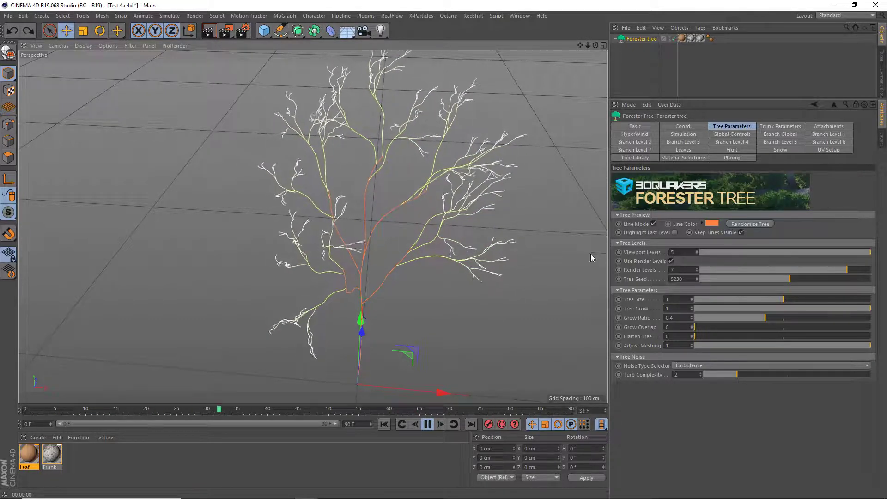
pyautogui.press('F8')
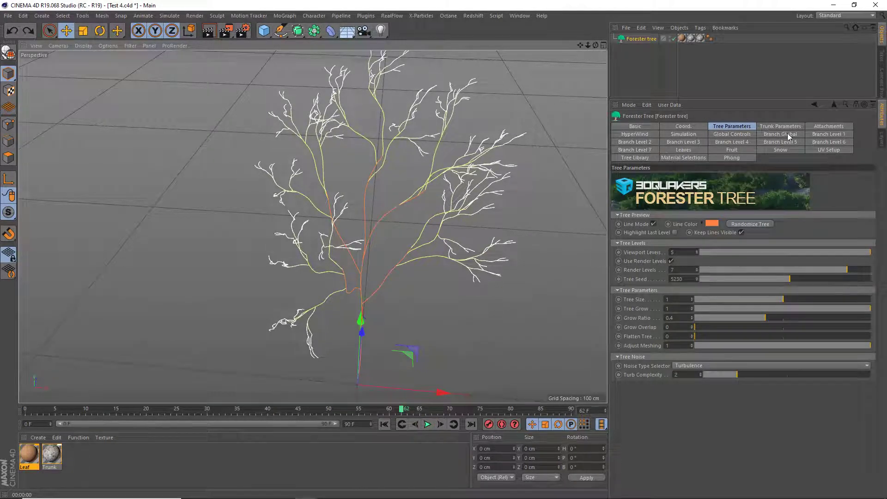
# Step: Switch the wind off and turn Line Mode off to show the tree mesh
pyautogui.click(633, 137)
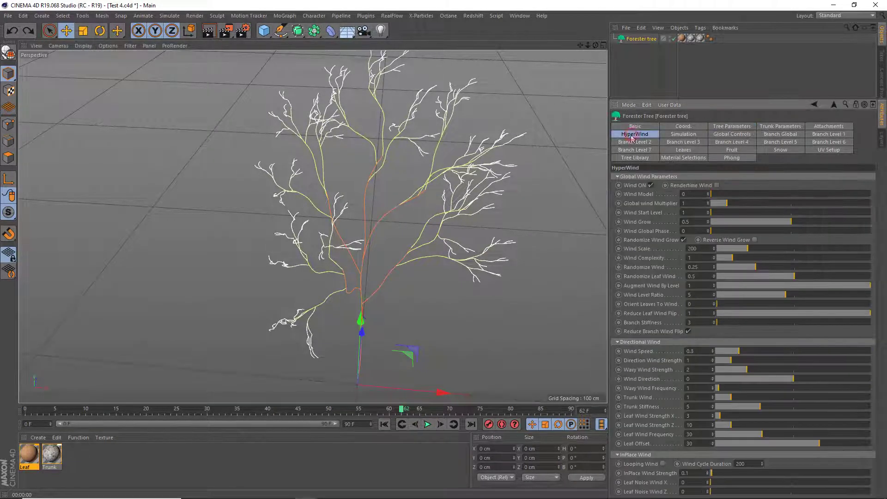
pyautogui.click(651, 186)
pyautogui.click(732, 126)
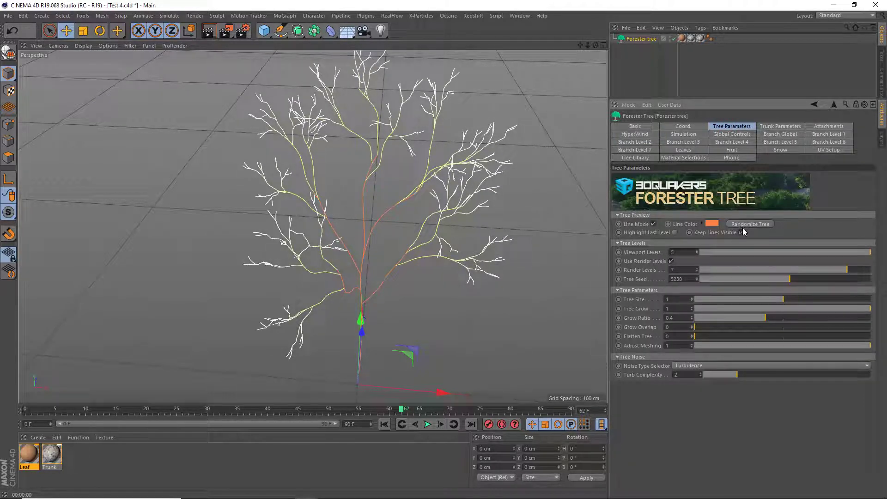
pyautogui.click(753, 226)
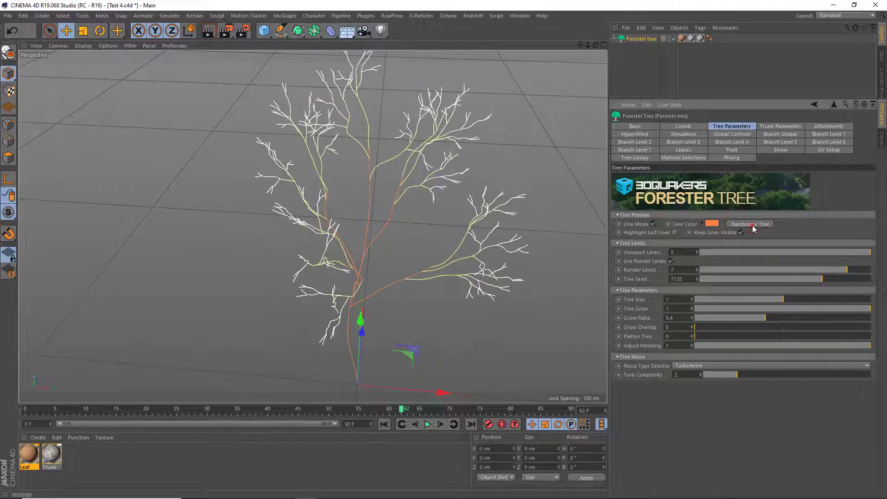
pyautogui.click(752, 226)
pyautogui.click(653, 224)
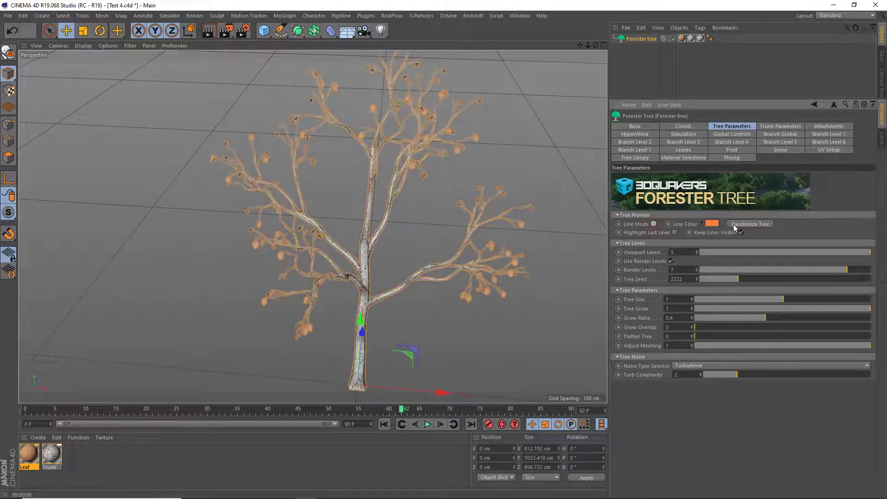
# Step: Randomize the tree shape several more times and preview-render the result
pyautogui.click(735, 225)
pyautogui.click(743, 226)
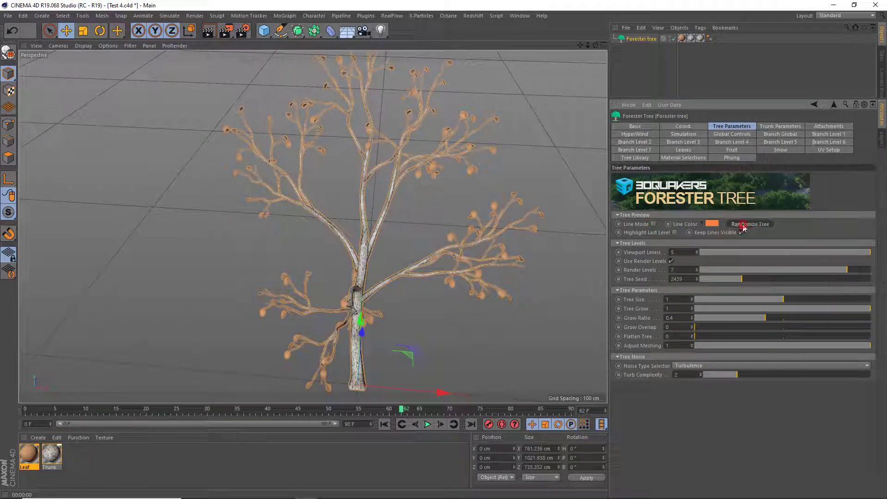
pyautogui.click(744, 225)
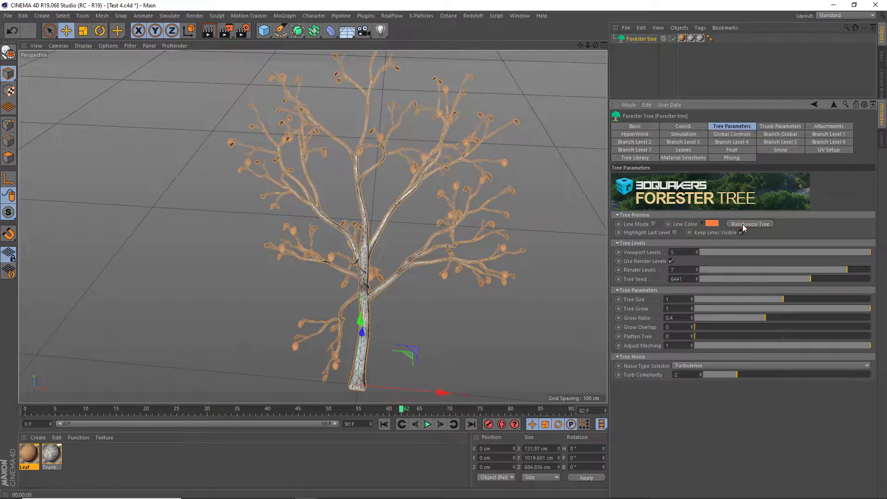
pyautogui.click(743, 225)
pyautogui.click(743, 225)
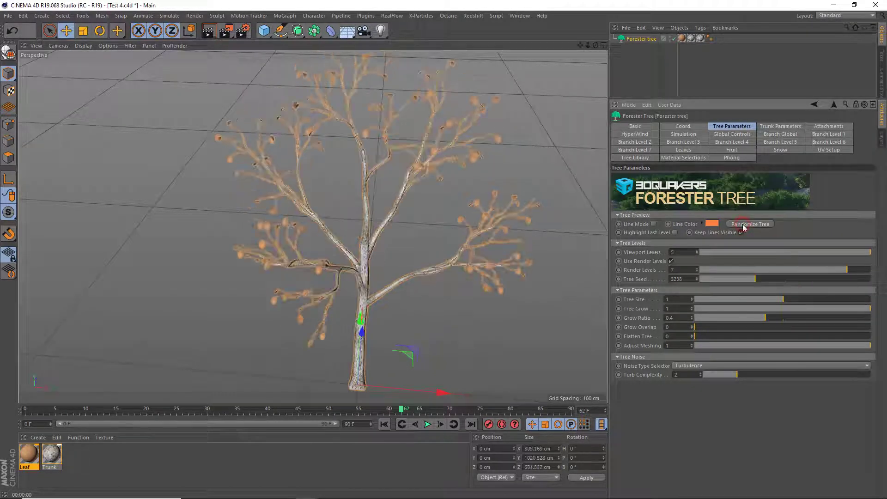
pyautogui.click(743, 225)
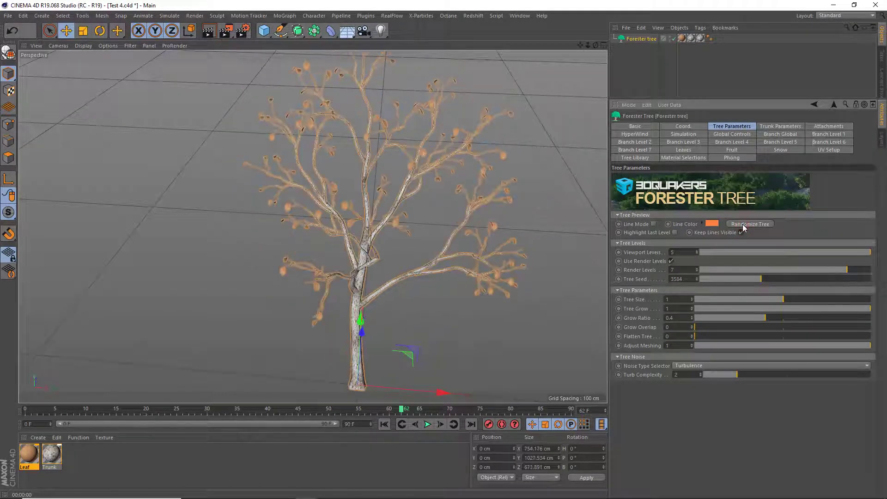
pyautogui.click(209, 31)
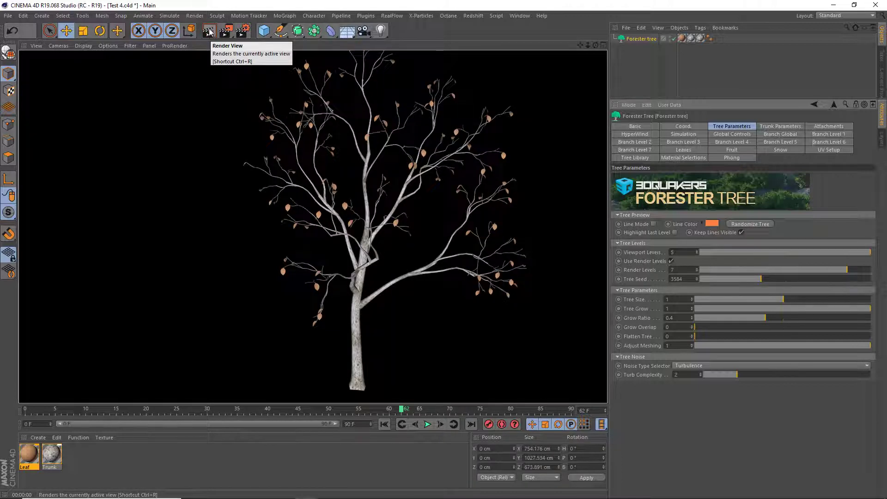
pyautogui.click(336, 194)
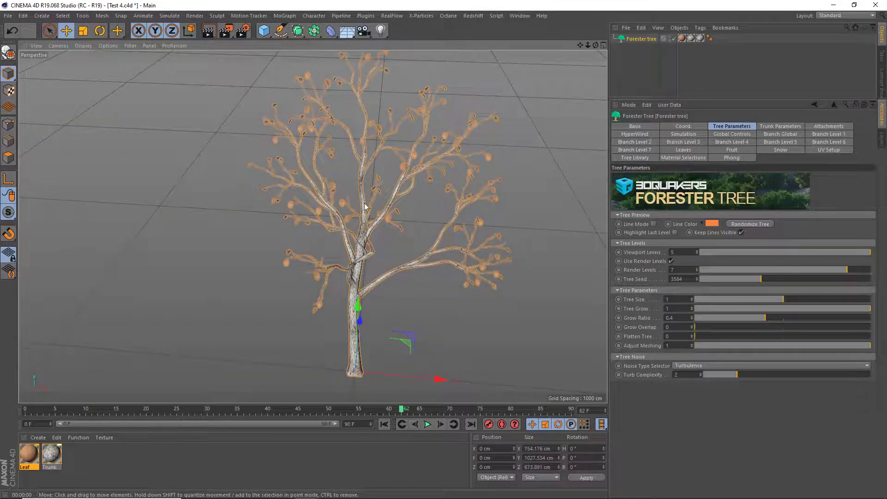
# Step: Re-angle the view, randomize again to Tree Seed 8144, and render a preview
pyautogui.keyDown('alt'); pyautogui.moveTo(370, 196); pyautogui.dragTo(369, 220); pyautogui.keyUp('alt')
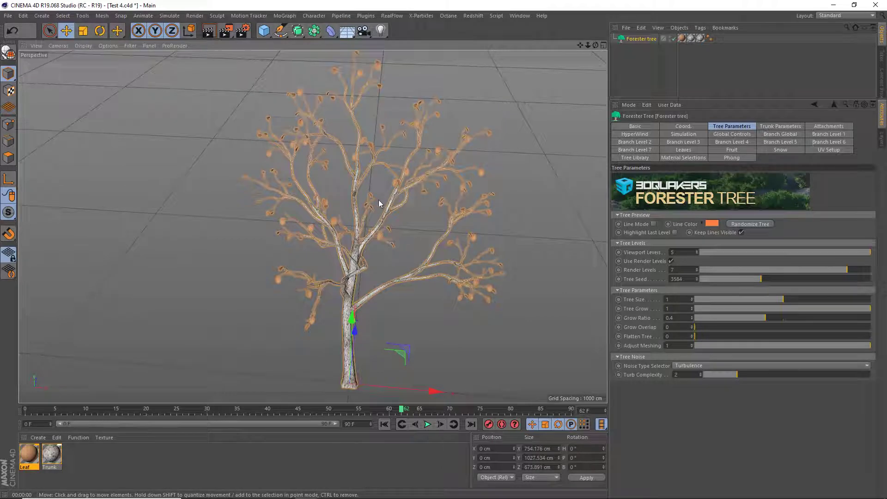
pyautogui.click(757, 224)
pyautogui.click(759, 225)
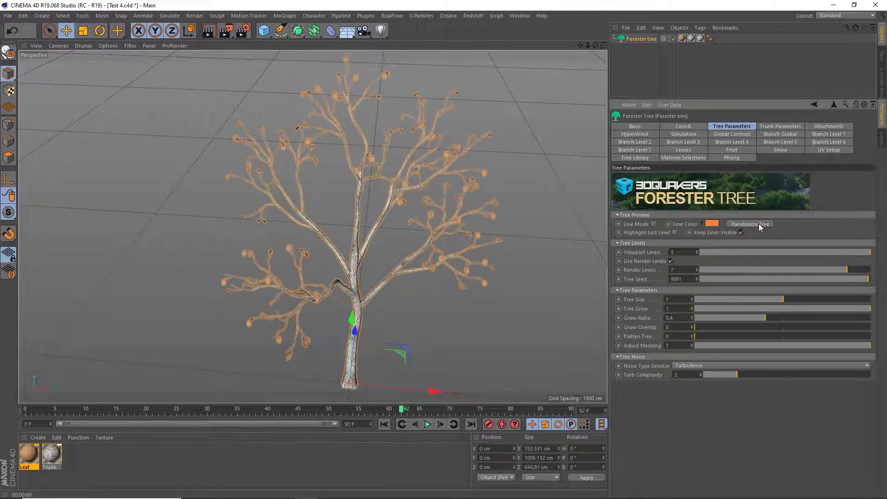
pyautogui.click(753, 225)
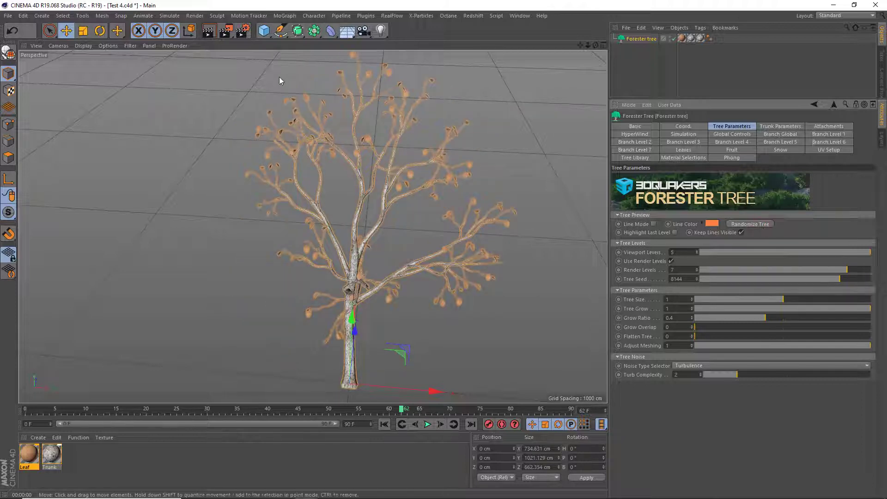
pyautogui.click(209, 32)
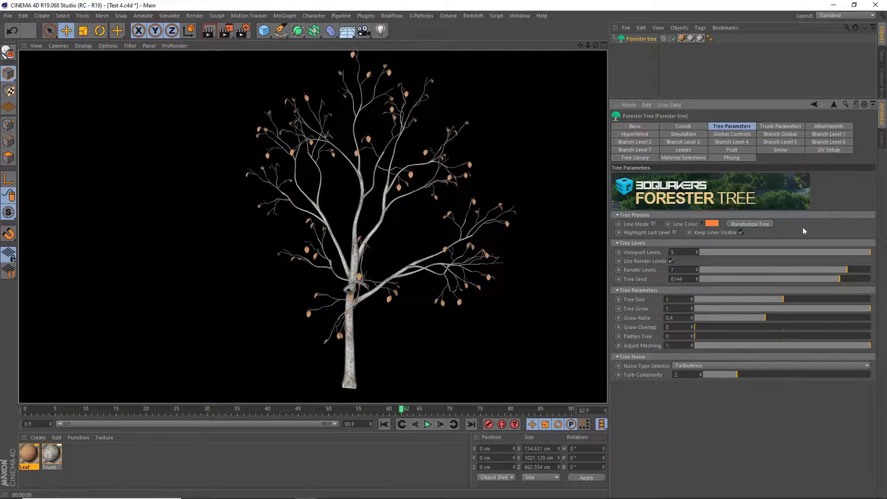
pyautogui.click(585, 232)
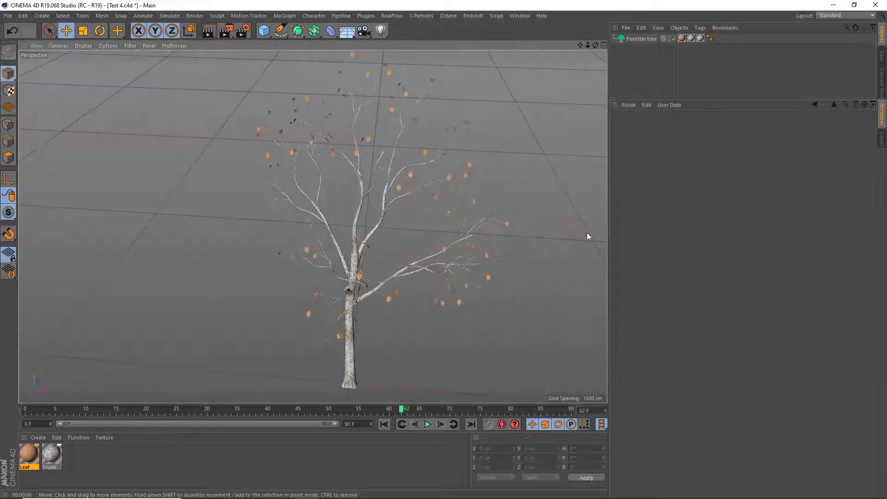
pyautogui.click(642, 39)
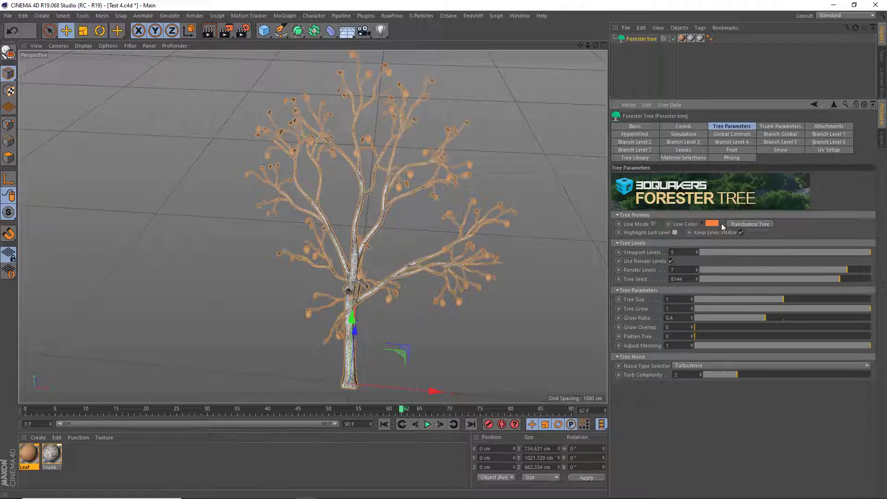
# Step: Randomize once more, switch to line preview, and toggle Keep Lines Visible off and on
pyautogui.click(758, 224)
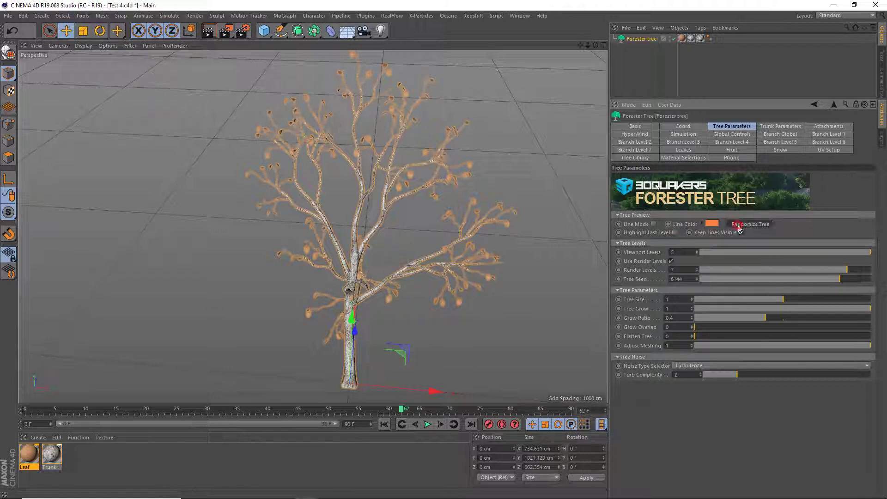
pyautogui.click(654, 224)
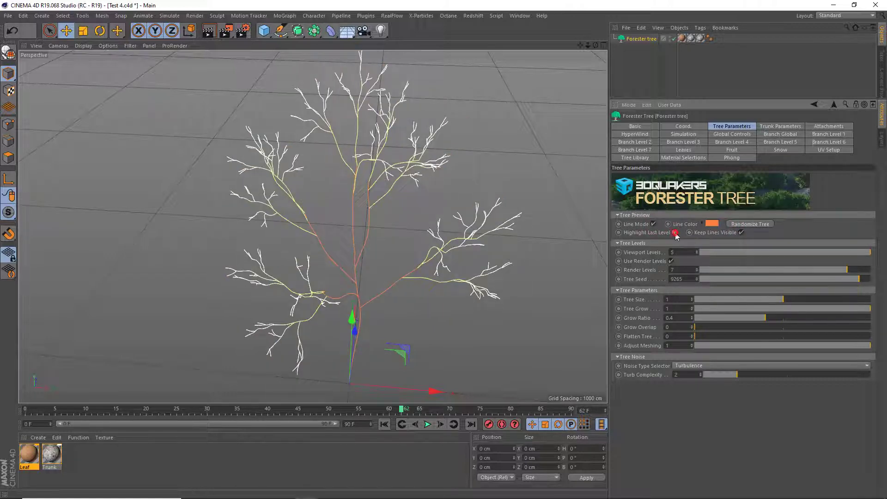
pyautogui.click(741, 232)
pyautogui.click(742, 232)
pyautogui.click(617, 215)
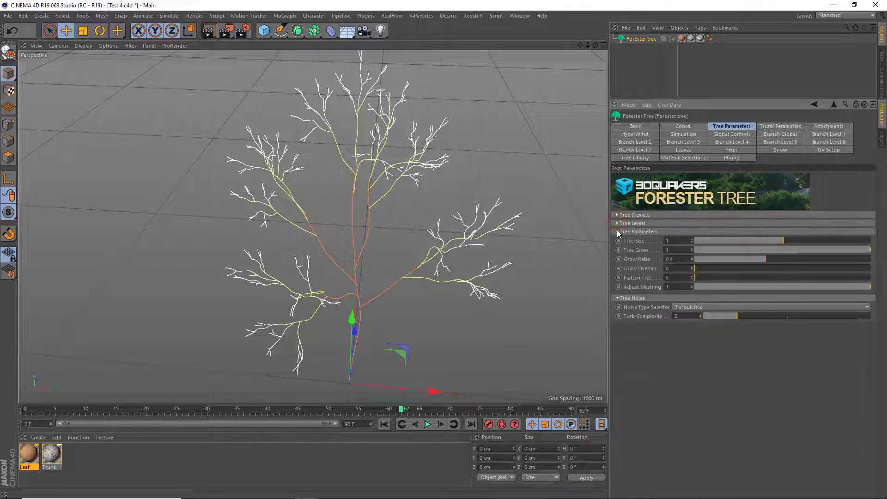
pyautogui.click(617, 232)
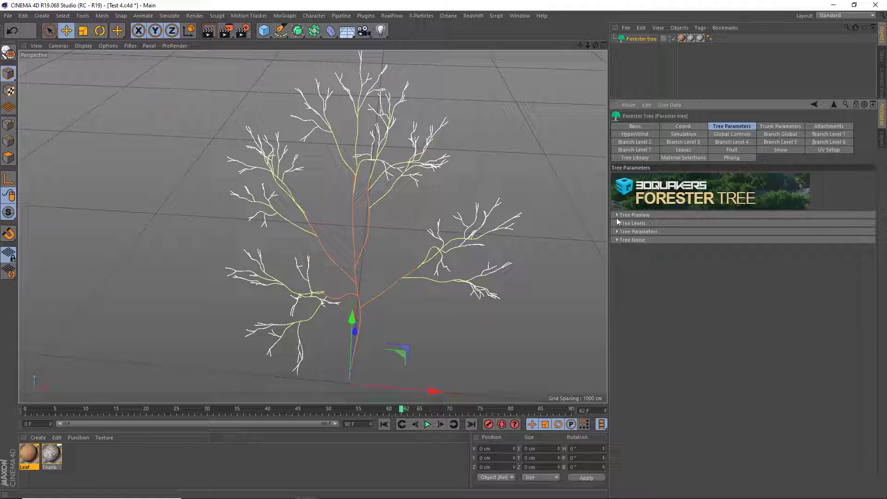
pyautogui.click(617, 215)
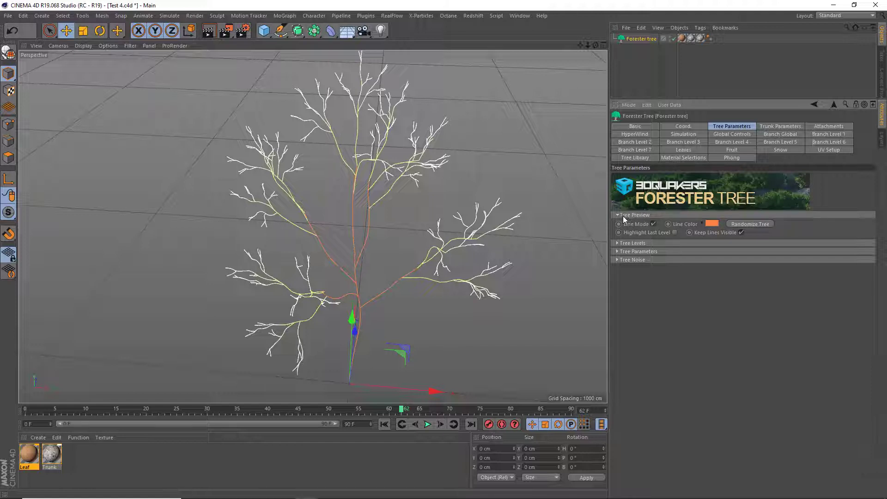
# Step: Open and cancel the Line Color picker, then return to full mesh with Tree Preview collapsed
pyautogui.click(654, 224)
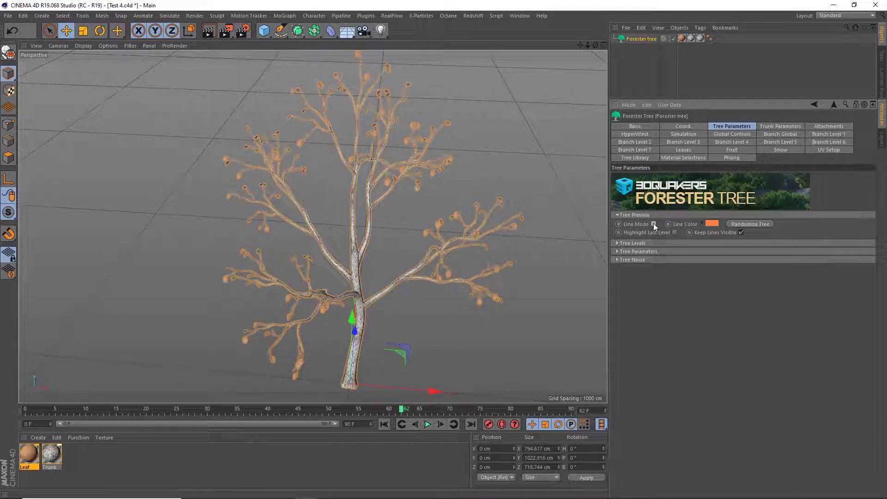
pyautogui.click(654, 224)
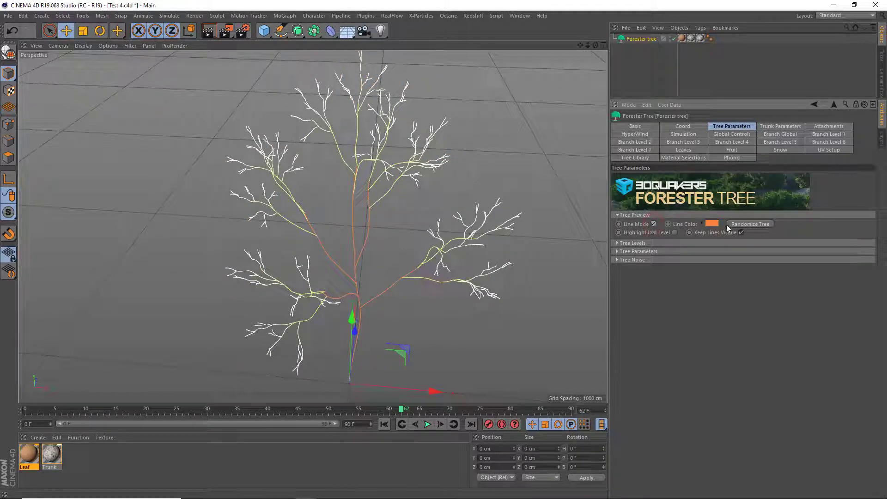
pyautogui.click(711, 223)
pyautogui.click(726, 257)
pyautogui.click(654, 224)
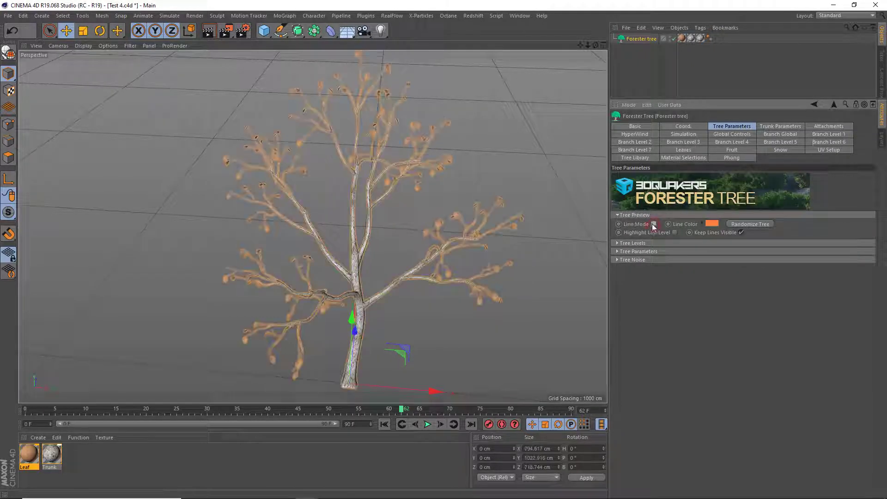
pyautogui.click(617, 215)
# Step: Expand Tree Levels, toggle the Tree Preview line option, and reselect the Forester tree
pyautogui.click(618, 223)
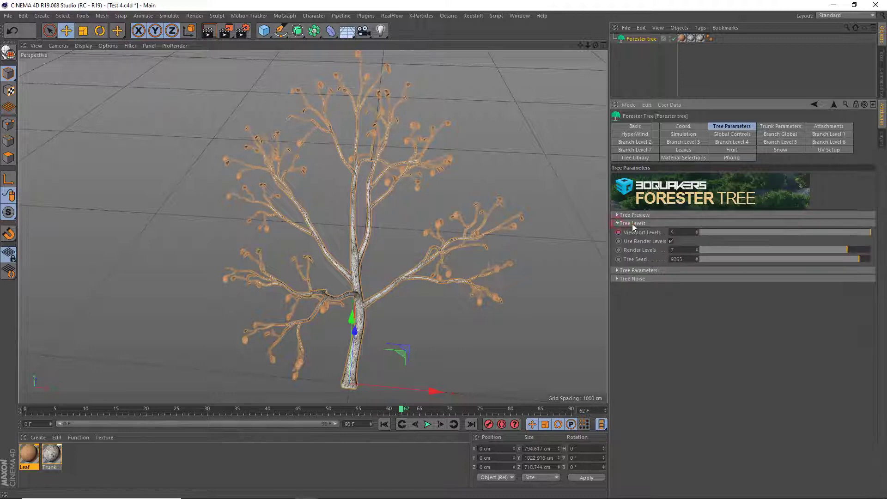
pyautogui.click(620, 224)
pyautogui.click(618, 214)
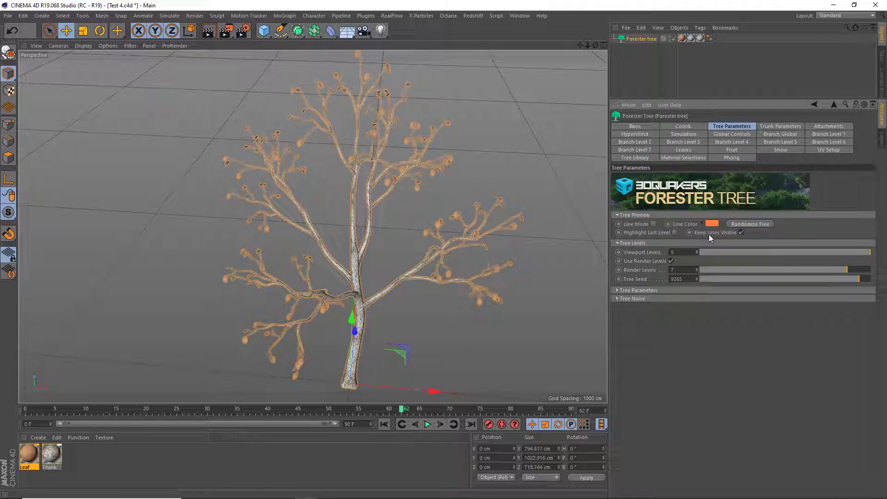
pyautogui.click(742, 232)
pyautogui.click(618, 216)
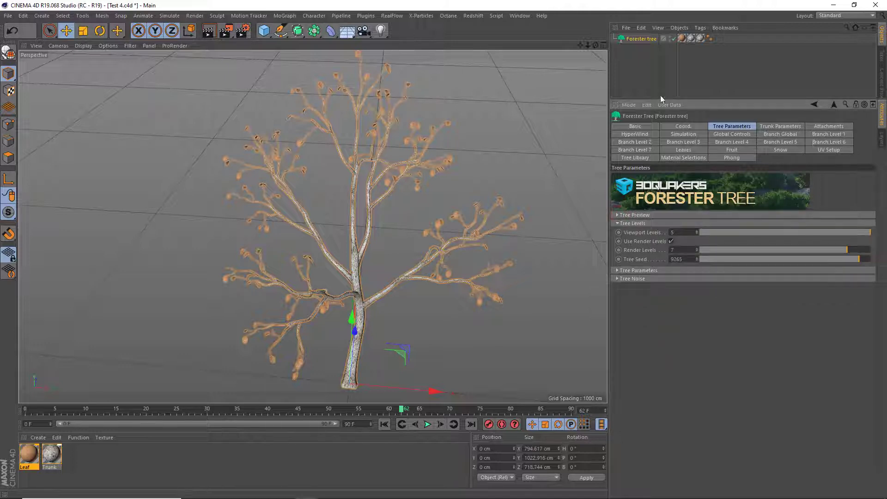
pyautogui.click(641, 79)
pyautogui.click(640, 39)
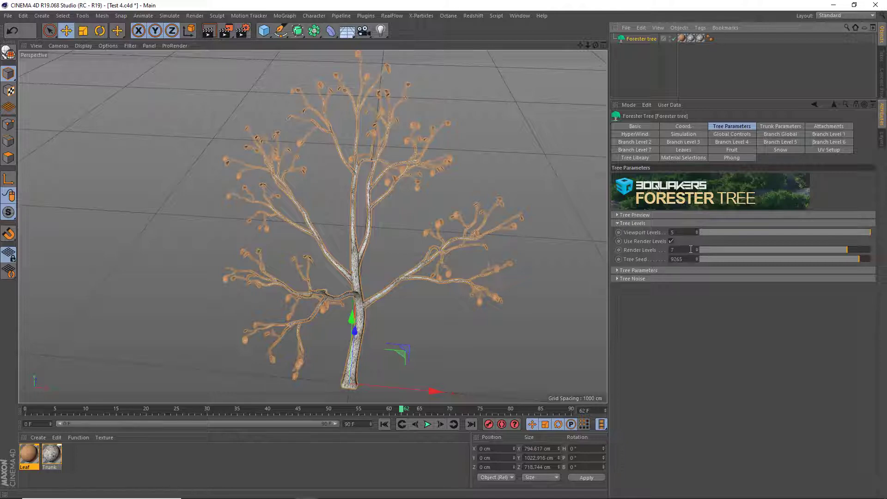
# Step: Step Viewport Levels down to 1, back up to 5, and render a preview
pyautogui.click(696, 234)
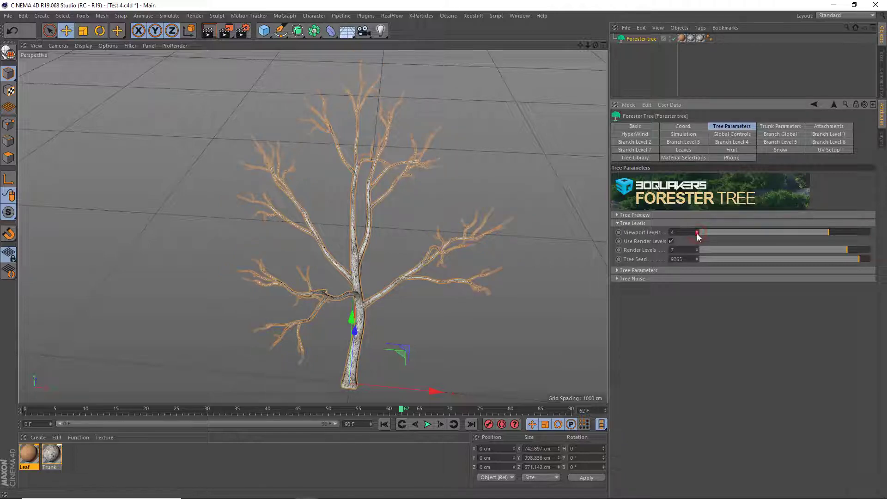
pyautogui.click(697, 234)
pyautogui.click(697, 234)
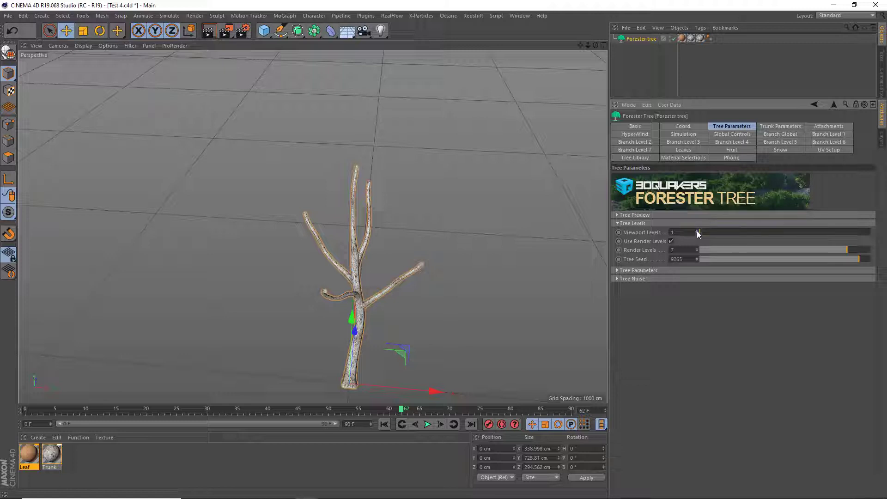
pyautogui.click(697, 231)
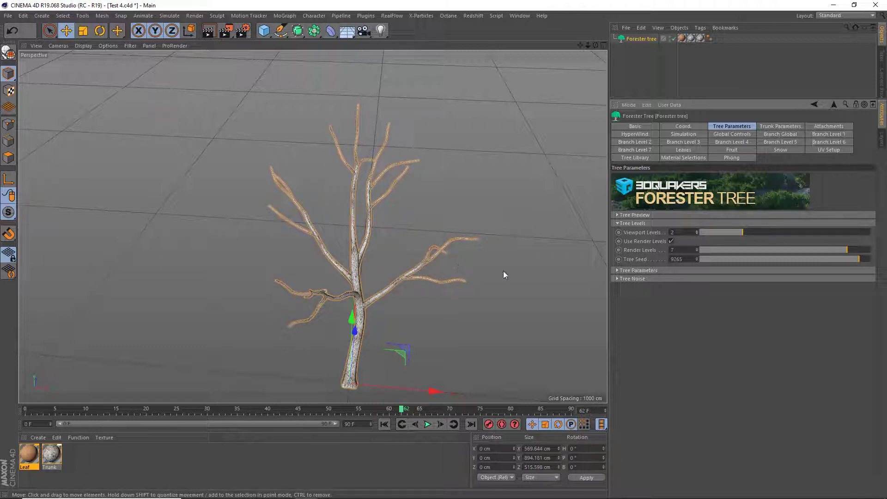
pyautogui.click(697, 230)
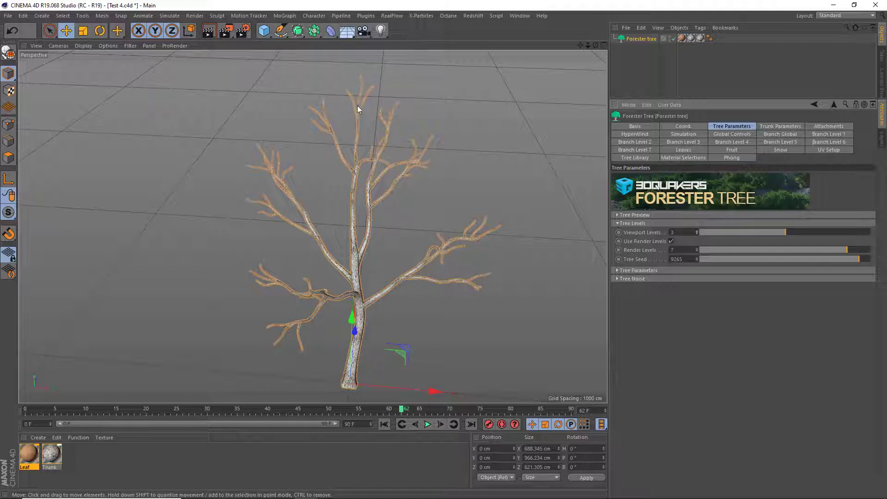
pyautogui.click(697, 231)
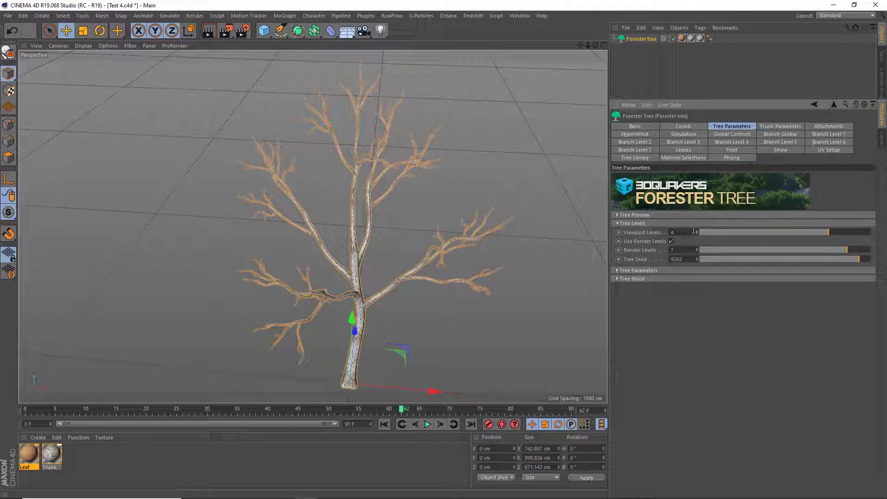
pyautogui.click(696, 230)
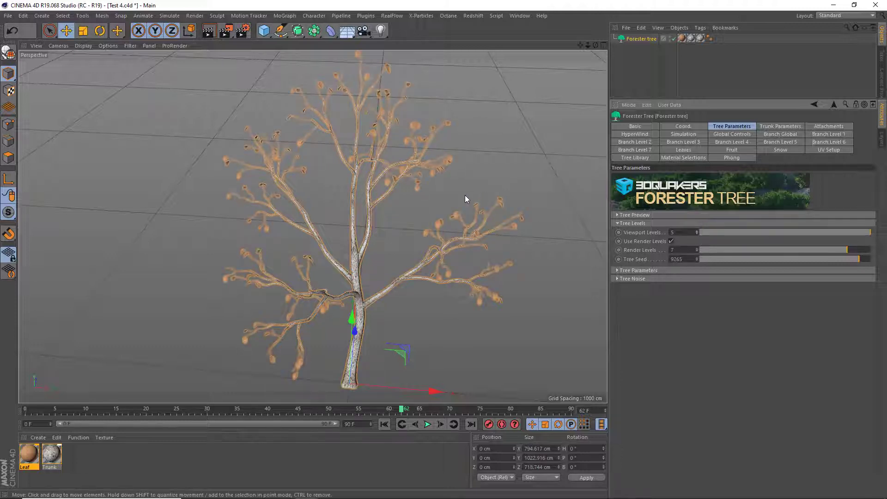
pyautogui.hotkey('ctrl', 'r')
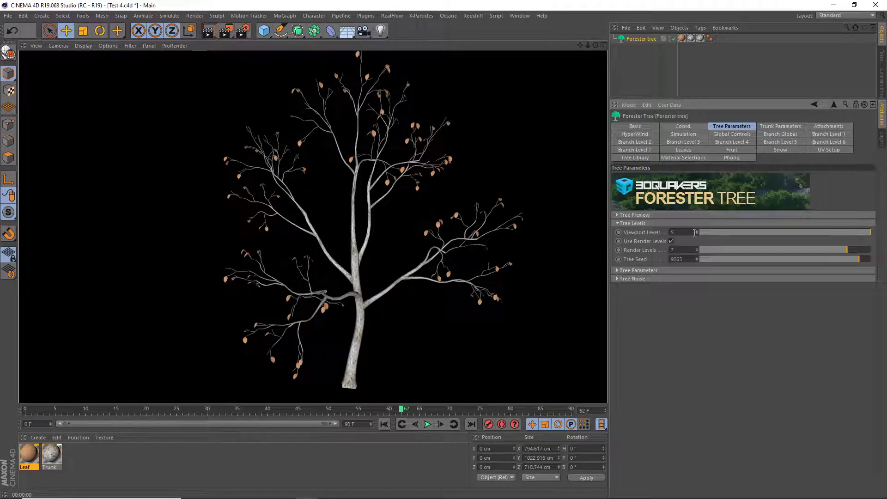
# Step: Render at 4 viewport levels, return to 5, and switch off Generate Leaves
pyautogui.click(697, 235)
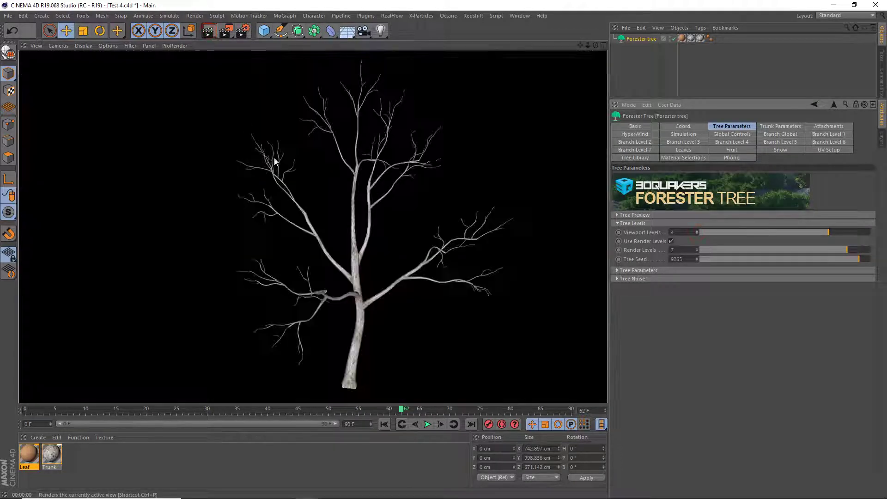
pyautogui.click(208, 31)
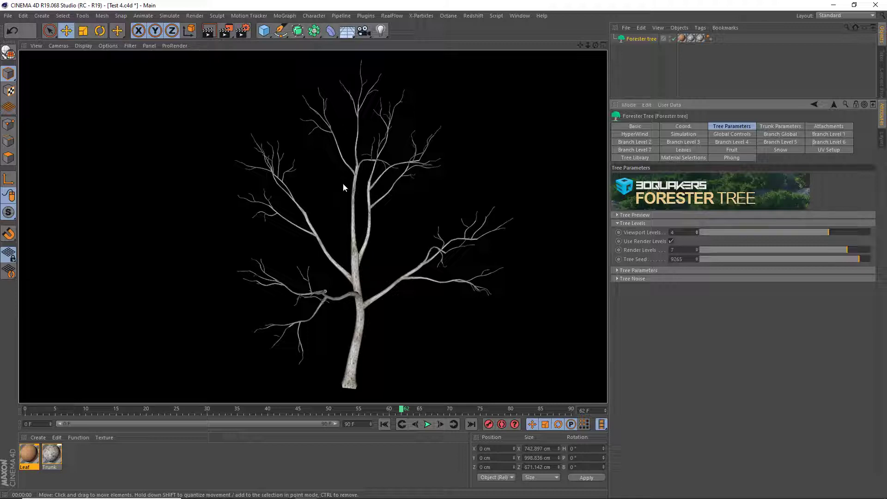
pyautogui.click(698, 230)
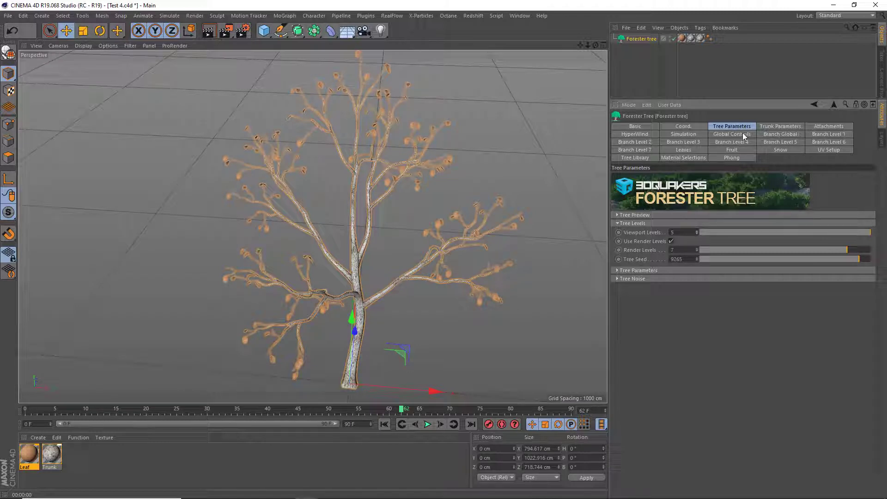
pyautogui.click(677, 149)
pyautogui.click(666, 185)
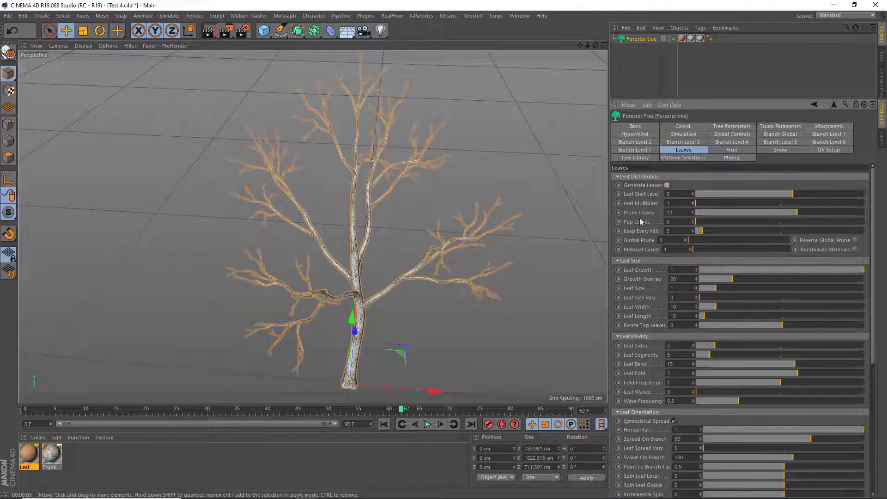
# Step: Re-enable Generate Leaves, raise Viewport Levels to 7, and render a preview
pyautogui.click(667, 186)
pyautogui.click(732, 126)
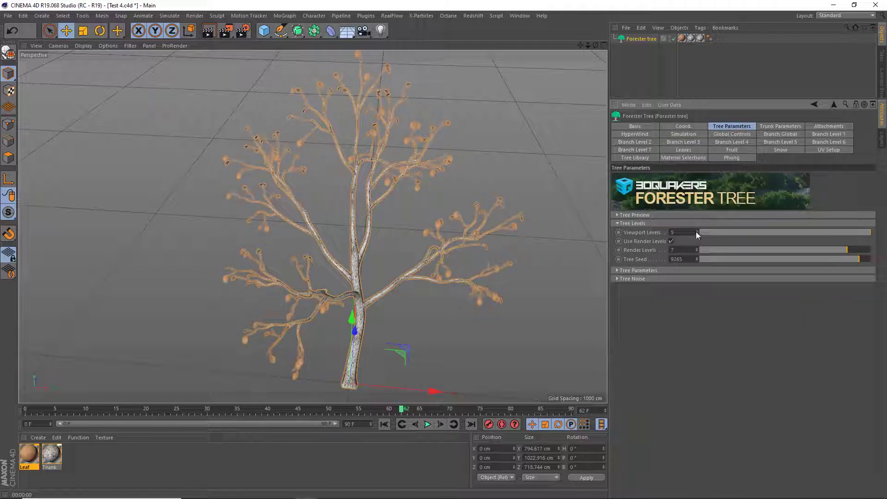
pyautogui.click(697, 231)
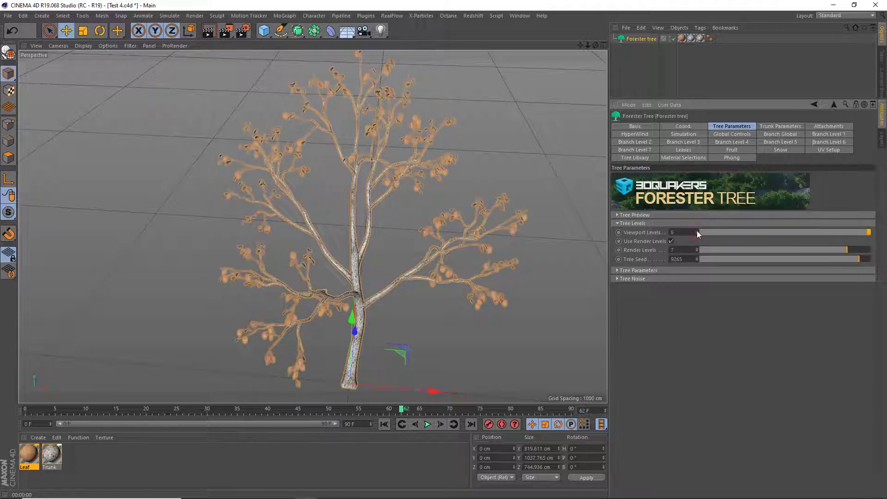
pyautogui.click(696, 231)
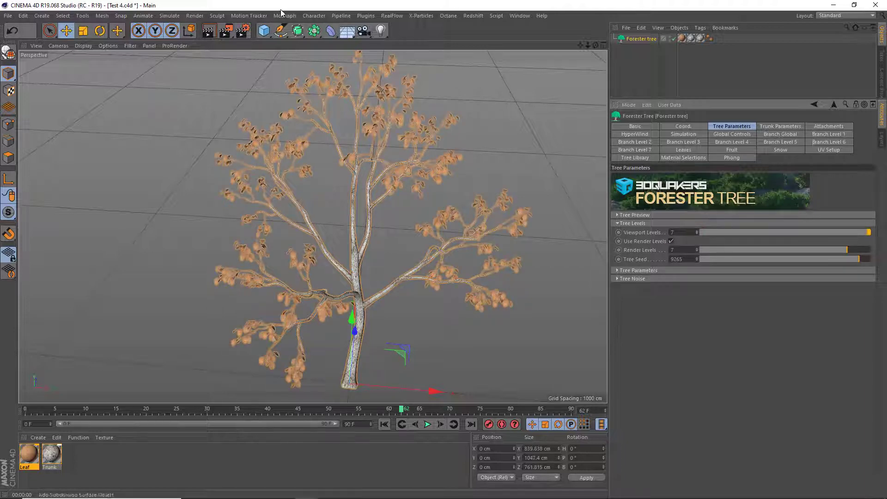
pyautogui.click(210, 33)
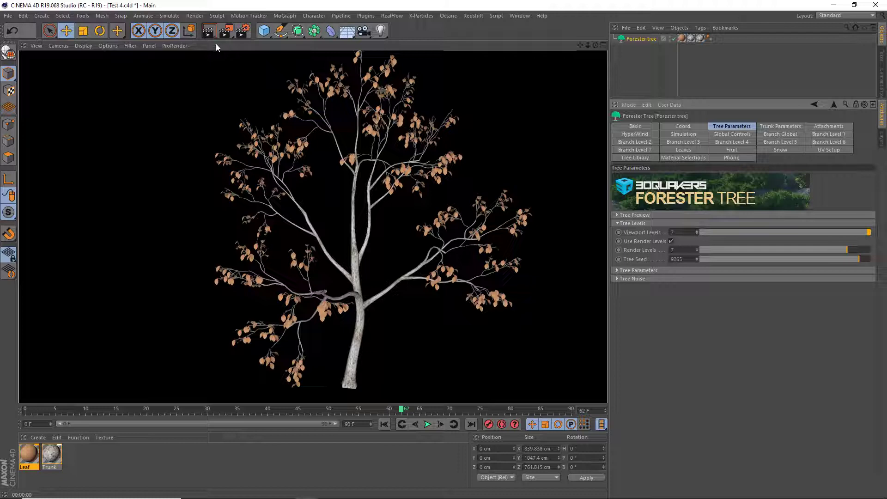
# Step: Switch wind on and raise the Global Wind Multiplier to 2.77, previewing the sway
pyautogui.click(641, 134)
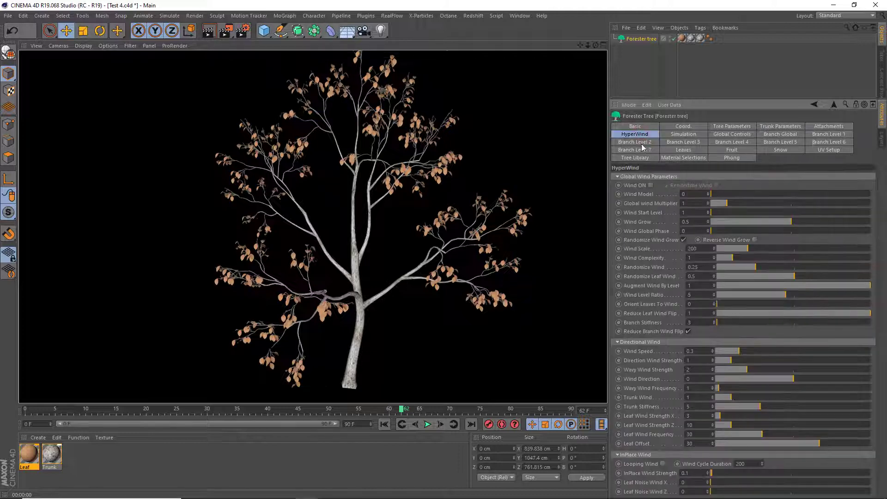
pyautogui.click(651, 184)
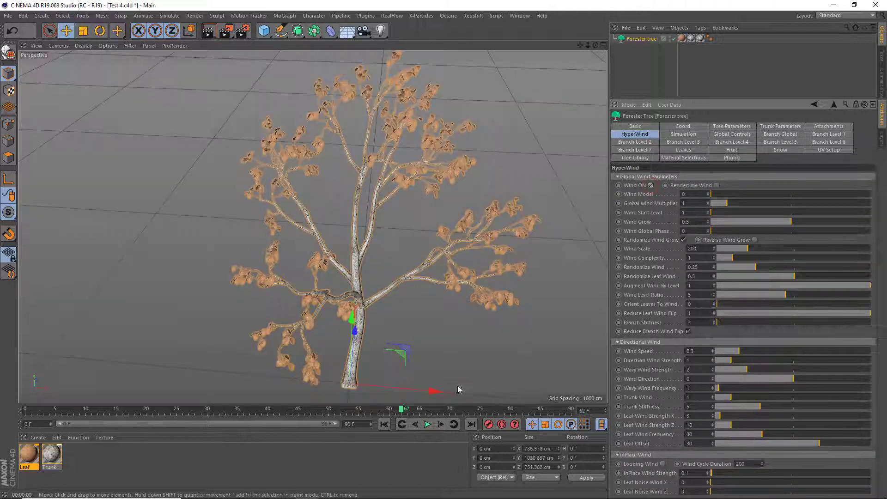
pyautogui.click(427, 424)
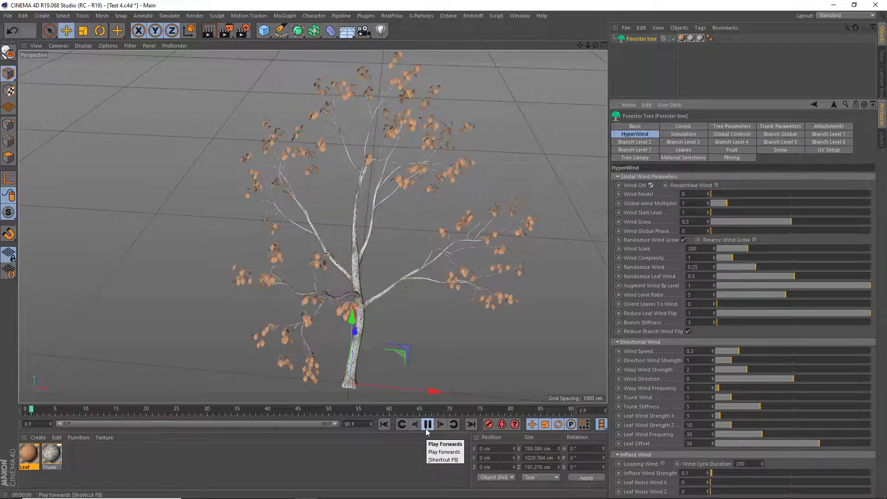
pyautogui.click(427, 428)
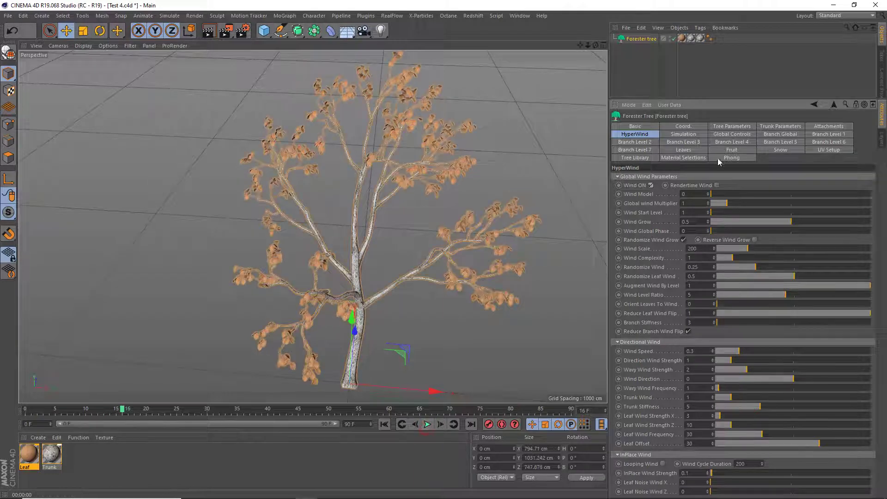
pyautogui.moveTo(726, 203); pyautogui.dragTo(755, 205)
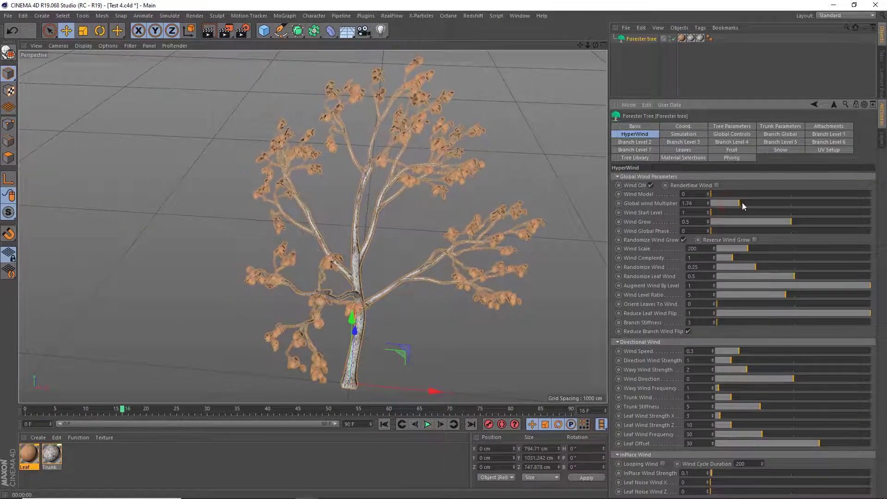
pyautogui.click(427, 425)
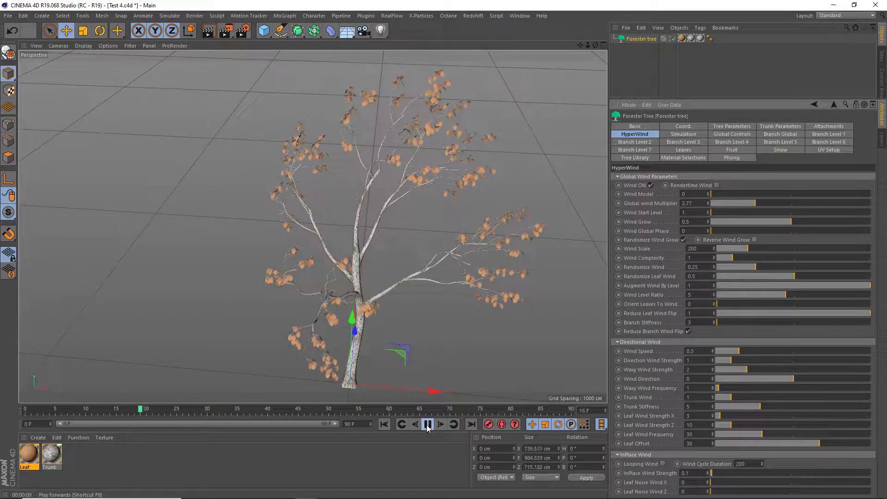
pyautogui.click(427, 425)
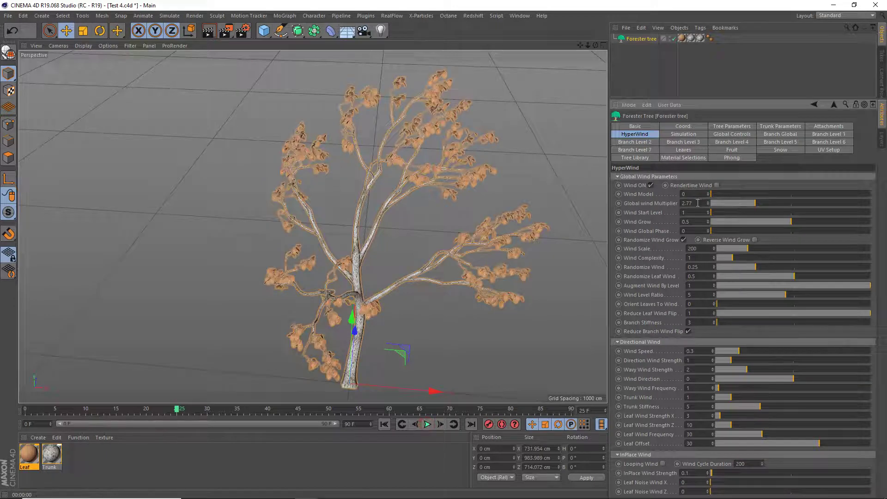
# Step: Set Wind Speed to 0.4, preview the animation, then switch wind off
pyautogui.doubleClick(696, 351)
pyautogui.write('0.4')
pyautogui.press('Return')
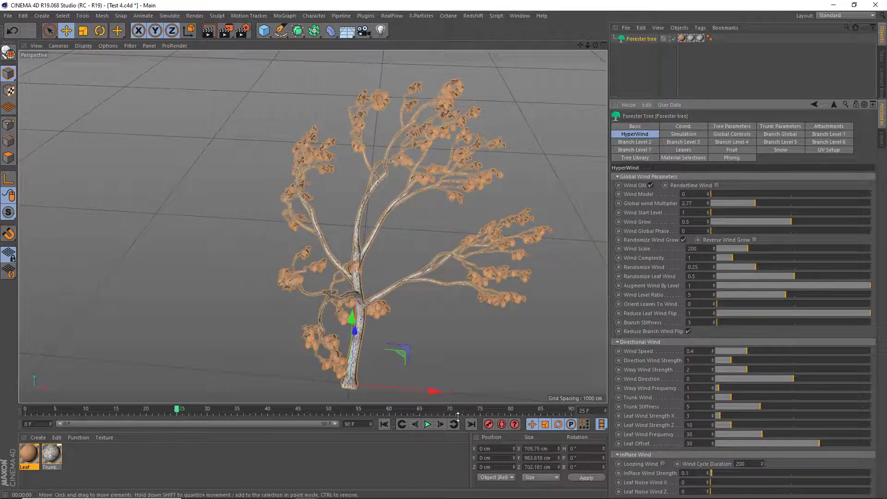
pyautogui.click(428, 424)
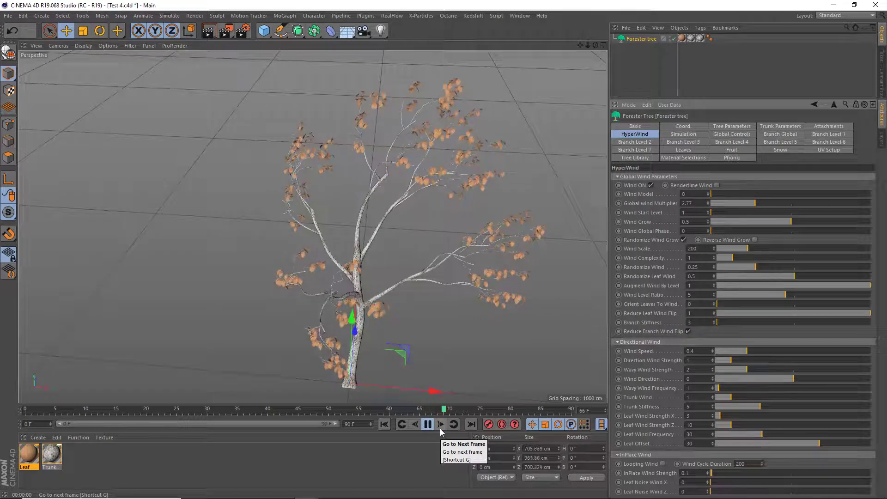
pyautogui.click(428, 424)
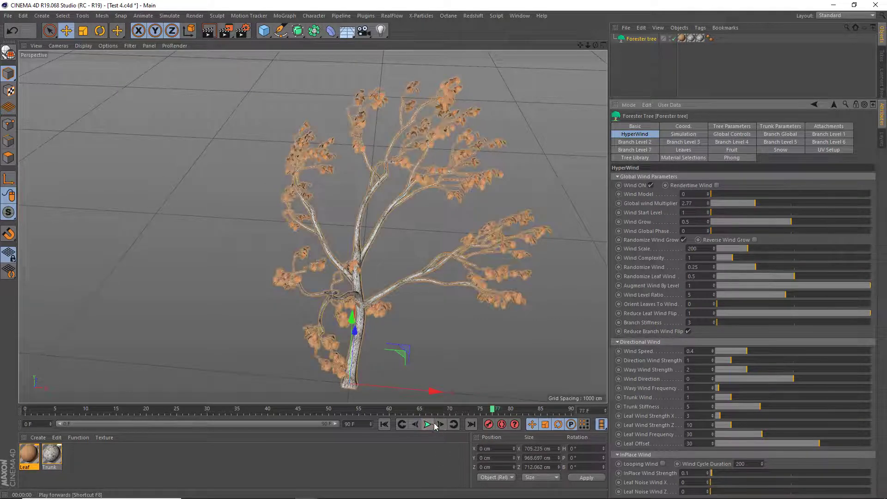
pyautogui.click(651, 185)
pyautogui.click(732, 126)
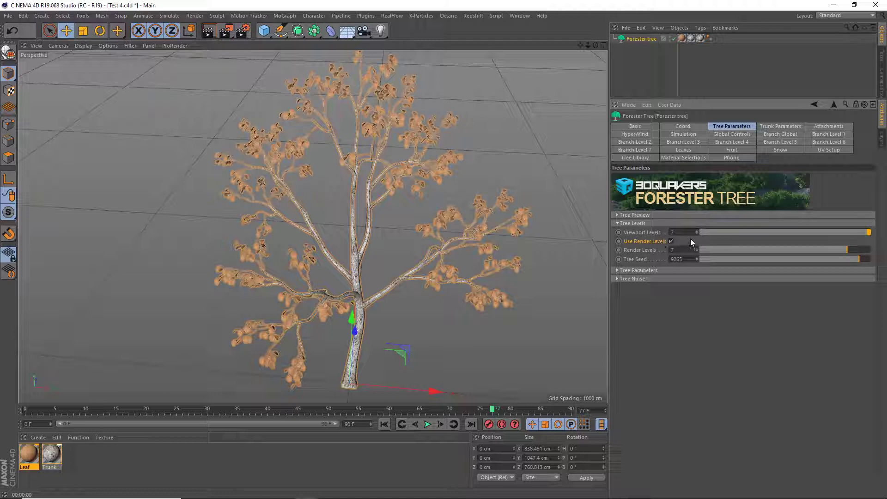
# Step: Set Viewport Levels to 3, keeping Use Render Levels on at Render Levels 7
pyautogui.doubleClick(679, 232)
pyautogui.write('3')
pyautogui.press('Return')
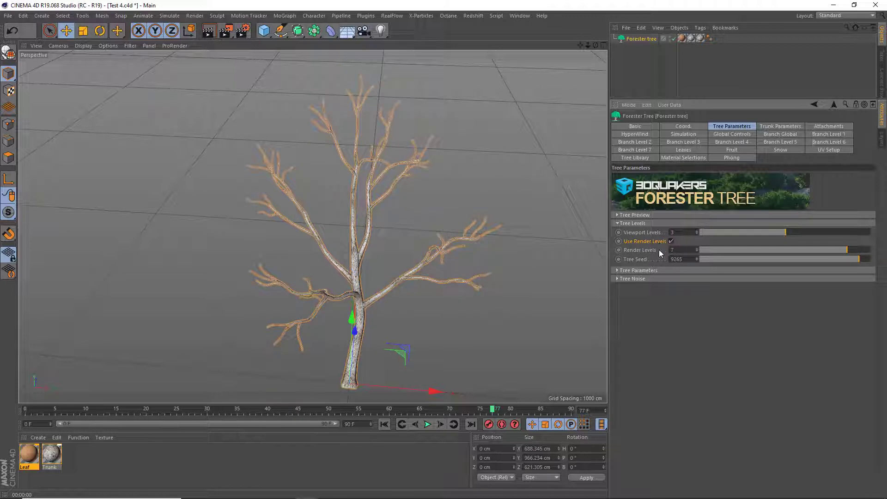
pyautogui.click(672, 245)
pyautogui.doubleClick(686, 250)
pyautogui.click(682, 232)
pyautogui.click(683, 250)
pyautogui.click(678, 232)
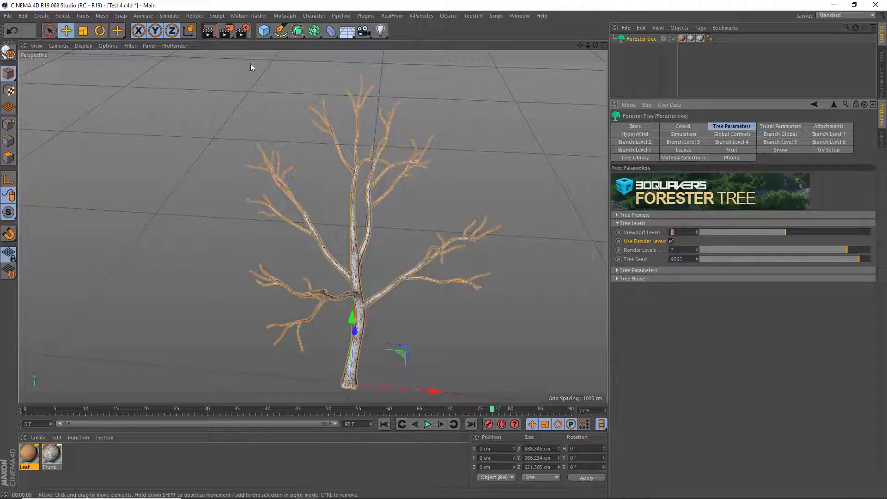
# Step: Render the leafy tree to the Picture Viewer and in the viewport
pyautogui.click(226, 33)
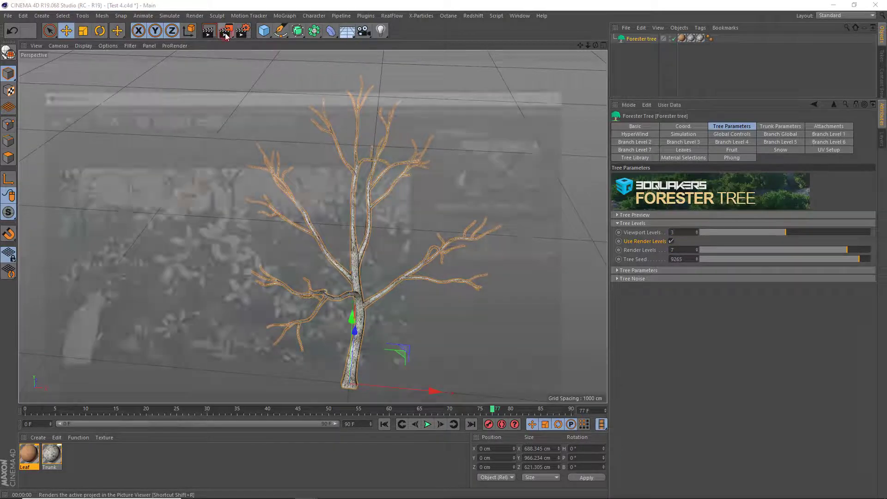
pyautogui.click(565, 92)
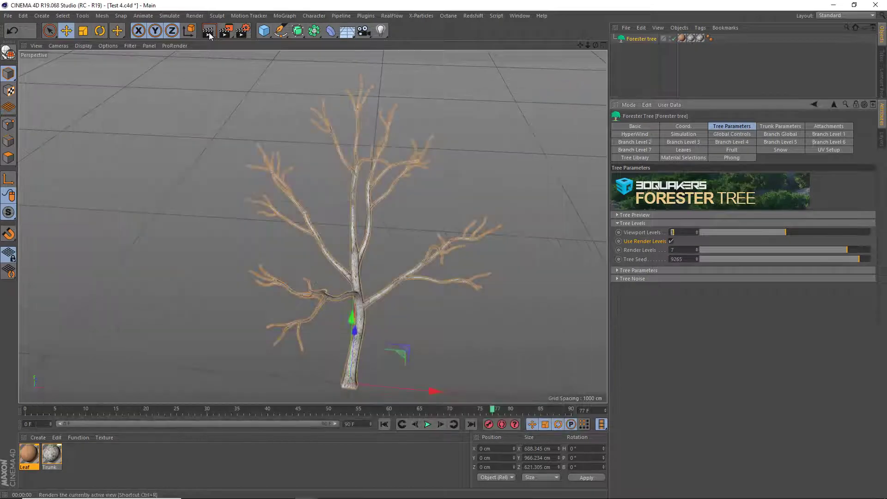
pyautogui.click(209, 32)
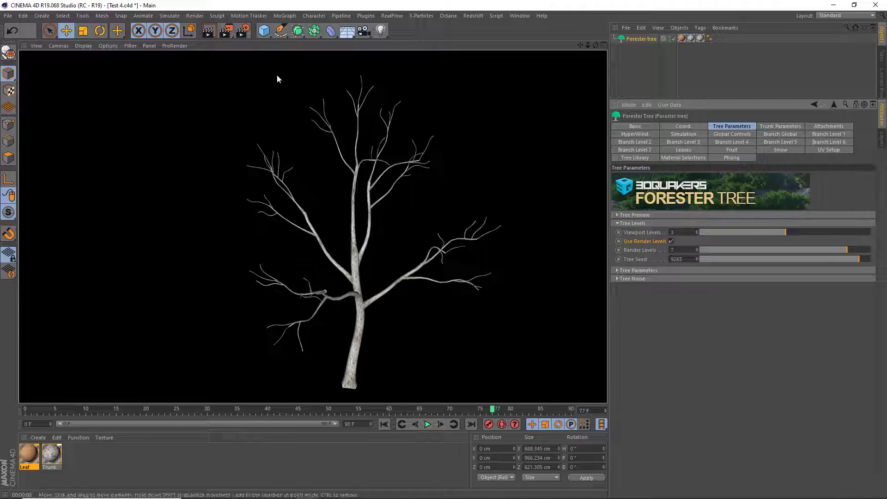
pyautogui.click(227, 32)
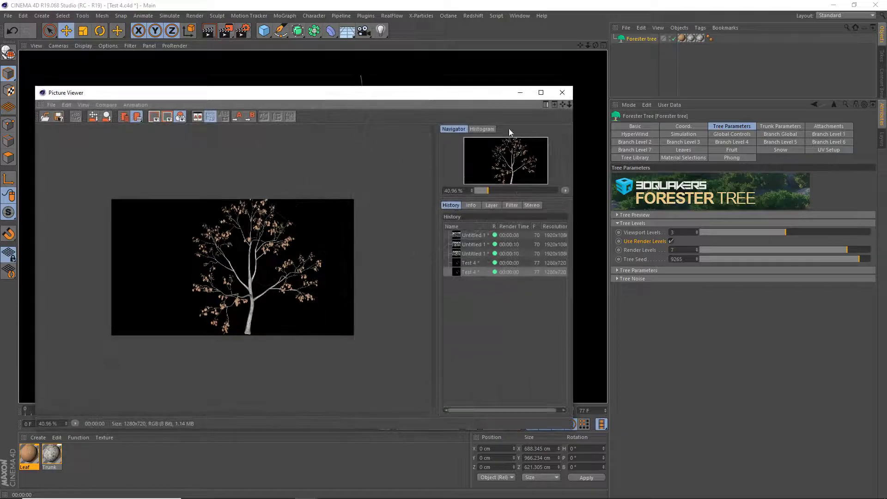
# Step: Maximize the Picture Viewer, compare against the earlier Test 4 render, then close it
pyautogui.click(539, 93)
pyautogui.scroll(3, 404, 229)
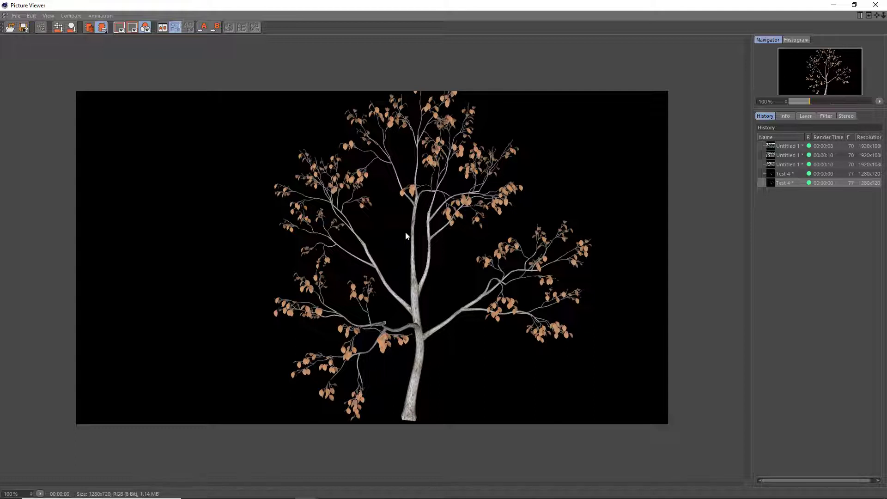
pyautogui.click(782, 180)
pyautogui.click(876, 4)
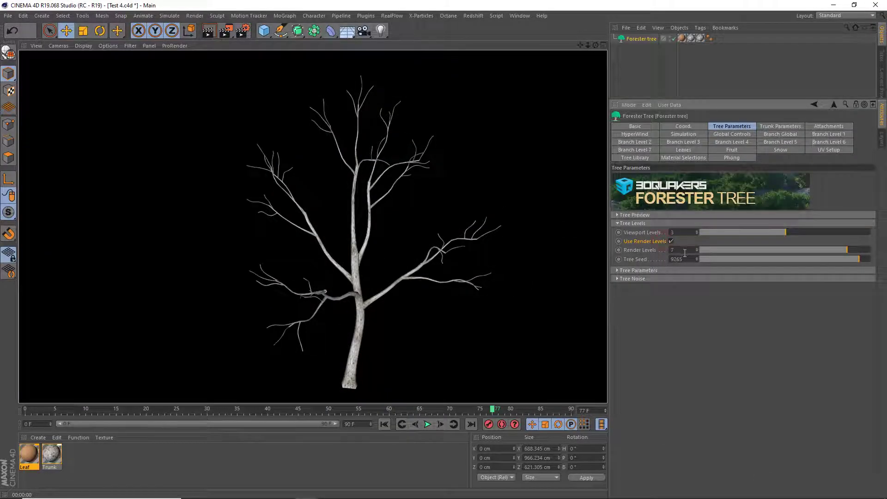
# Step: Set Render Levels to 3 and render the bare, leafless tree to the Picture Viewer
pyautogui.click(683, 250)
pyautogui.click(680, 250)
pyautogui.press('Return')
pyautogui.click(681, 232)
pyautogui.click(681, 250)
pyautogui.click(676, 232)
pyautogui.write('7')
pyautogui.click(684, 250)
pyautogui.write('3')
pyautogui.press('Return')
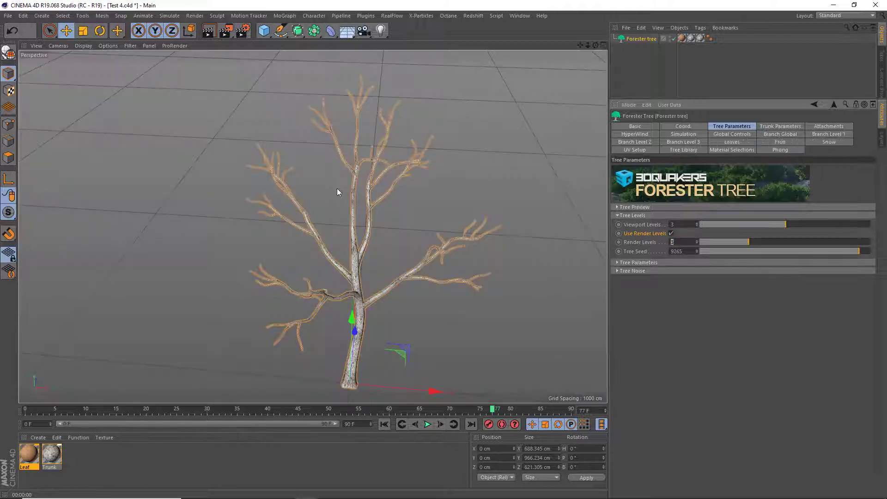
pyautogui.click(225, 34)
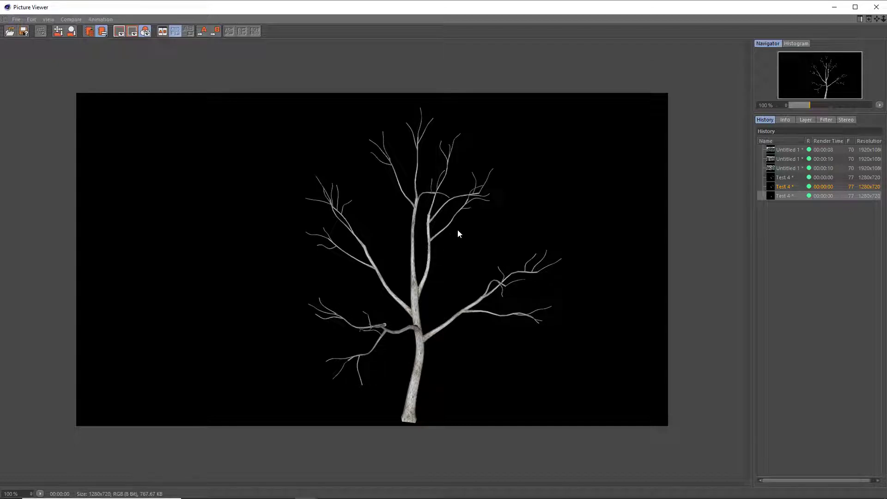
pyautogui.scroll(1, 458, 229)
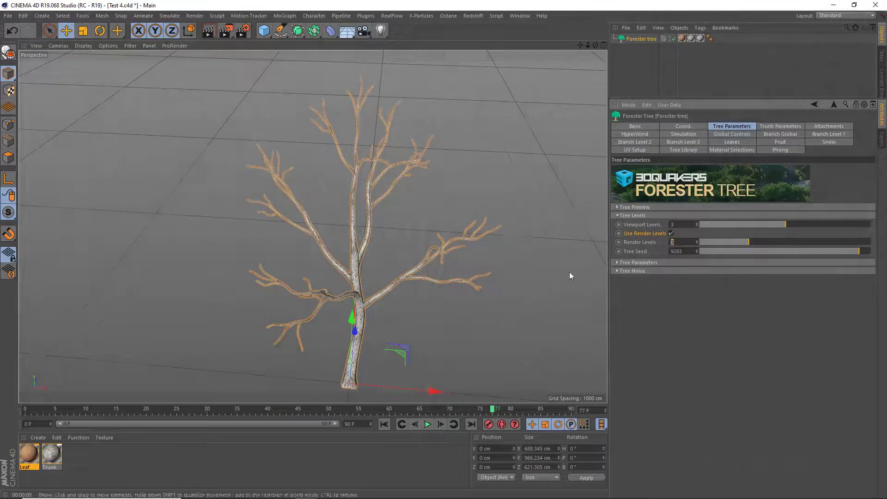
# Step: Try Tree Seed values of 9999 and 3320 for different branch layouts
pyautogui.click(688, 252)
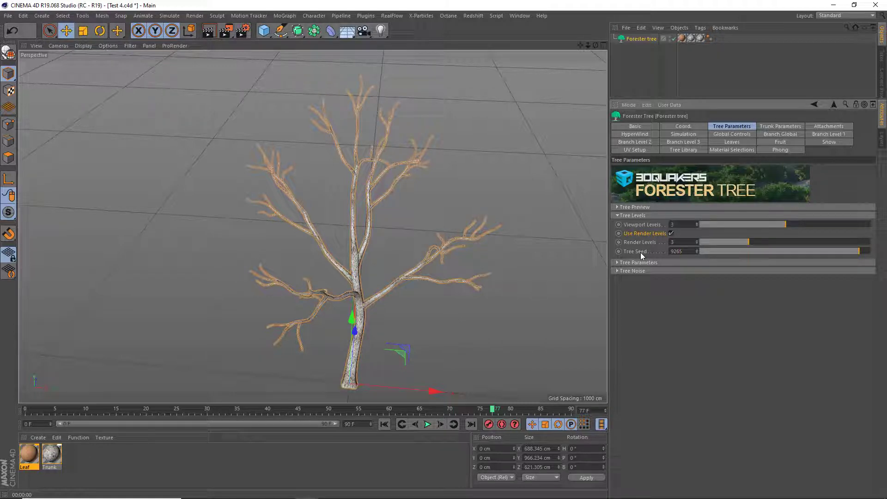
pyautogui.moveTo(859, 252); pyautogui.dragTo(872, 251)
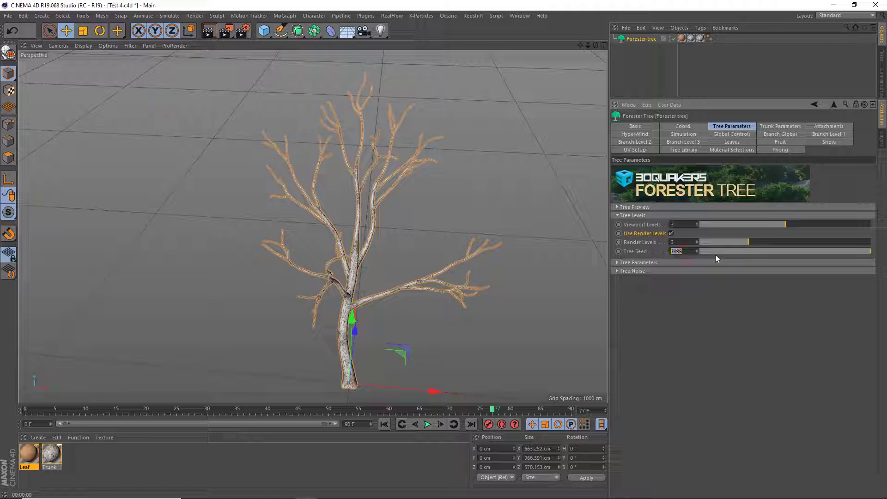
pyautogui.moveTo(715, 254); pyautogui.dragTo(757, 254)
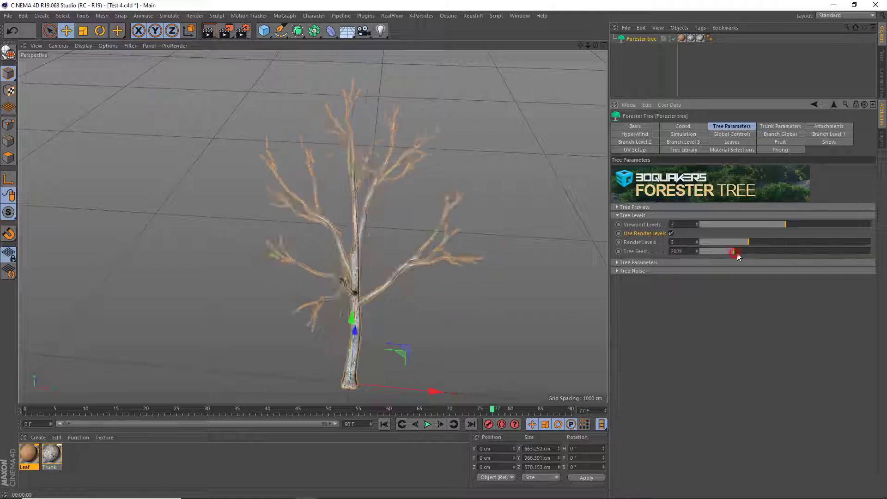
# Step: Randomize the tree's branch layout several times from the Tree Preview options
pyautogui.click(635, 207)
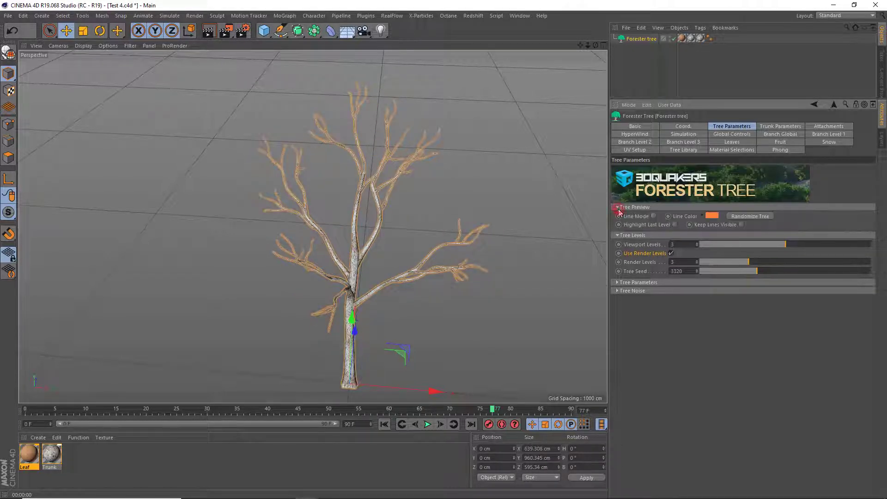
pyautogui.click(755, 218)
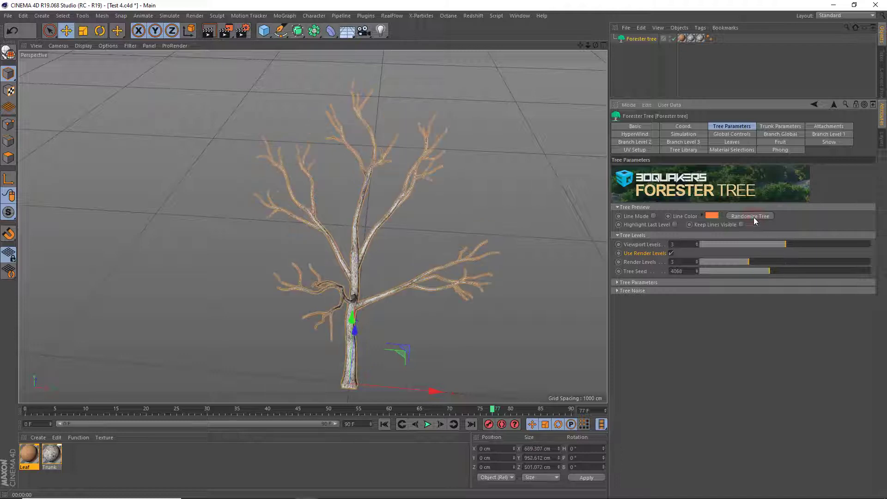
pyautogui.click(754, 217)
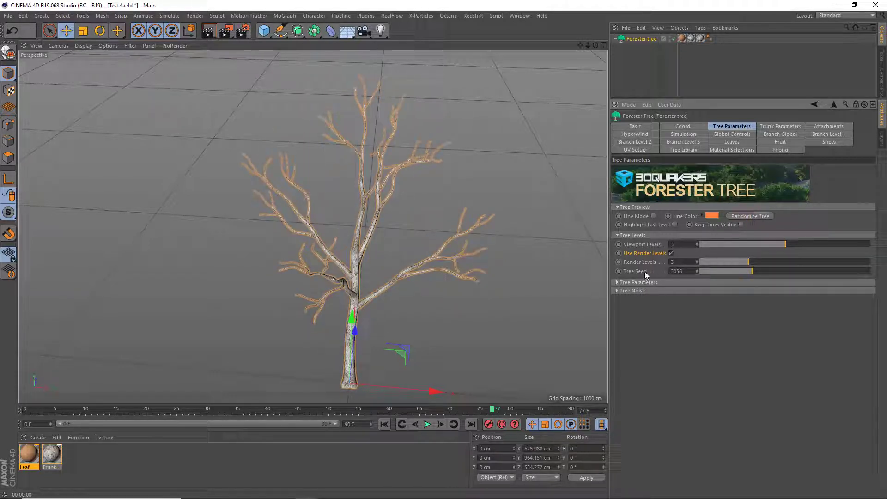
pyautogui.click(690, 271)
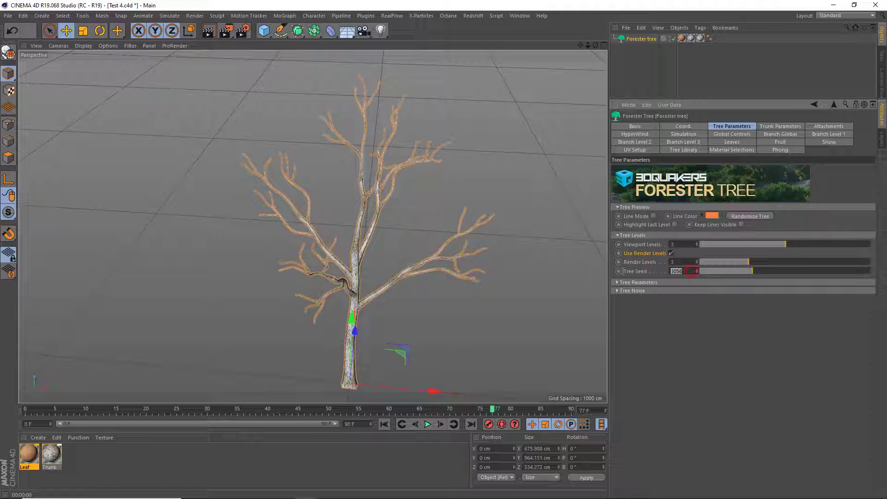
pyautogui.click(746, 217)
pyautogui.click(749, 217)
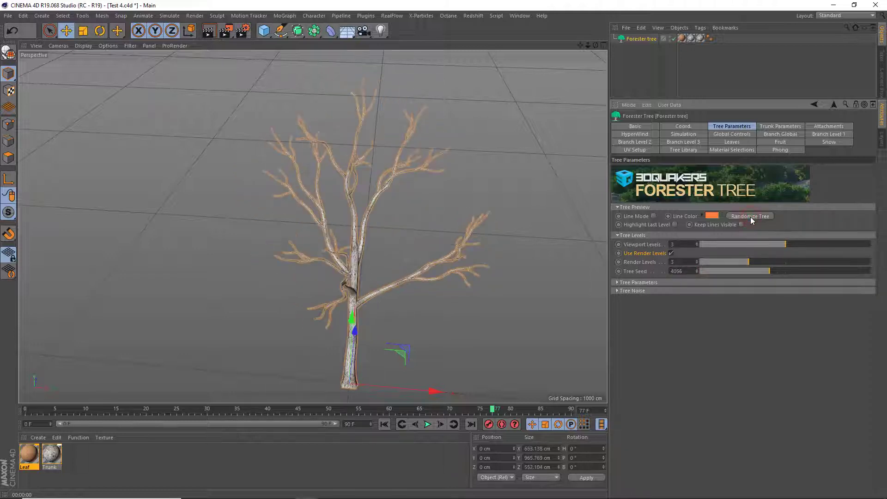
pyautogui.click(751, 217)
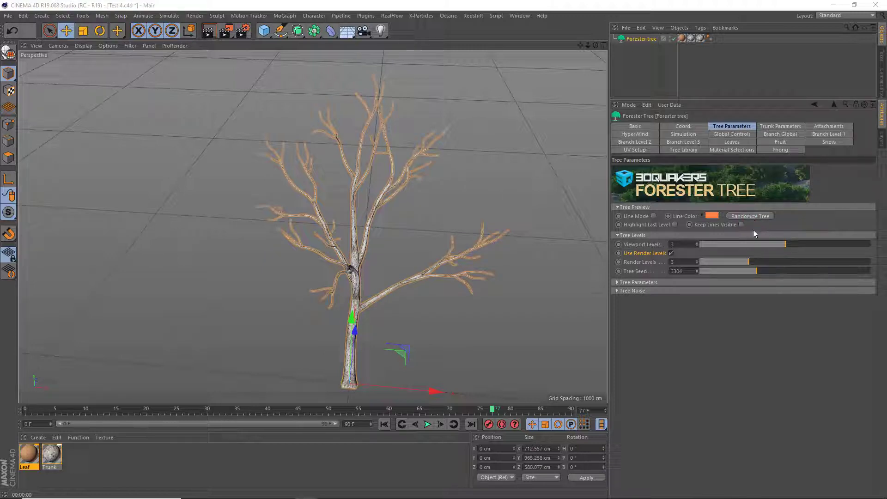
pyautogui.click(753, 217)
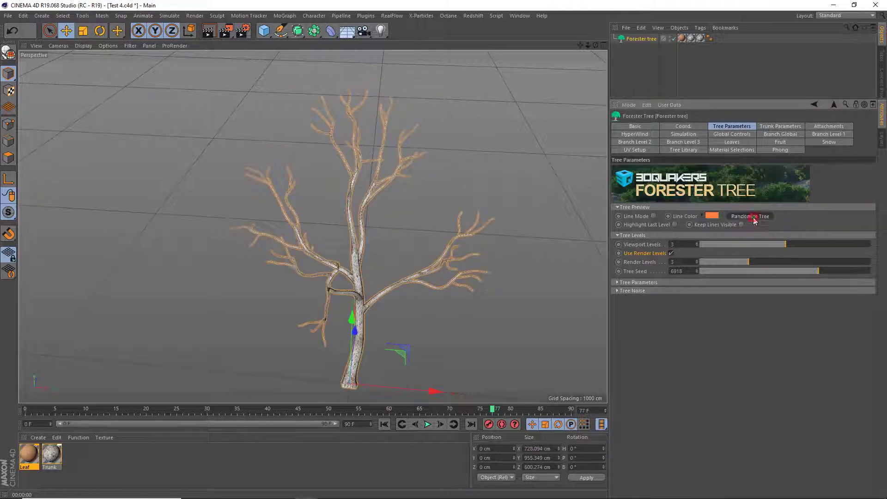
pyautogui.click(754, 217)
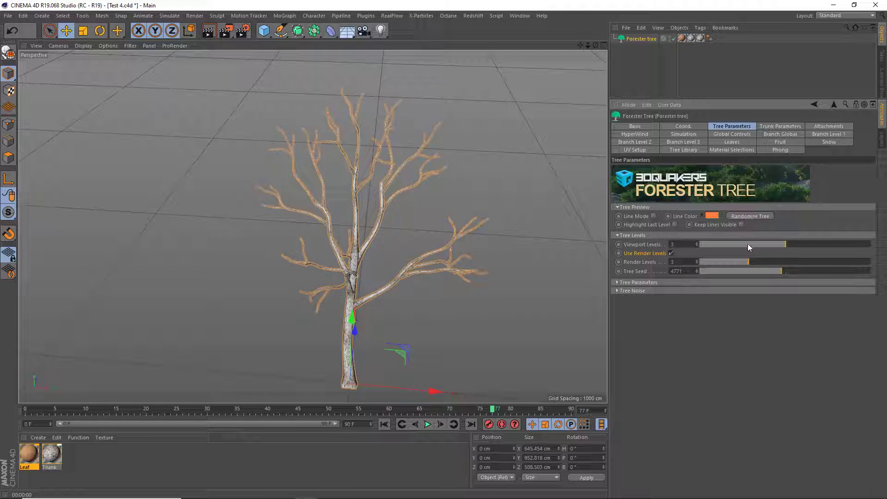
# Step: Settle on a Tree Seed of 10
pyautogui.moveTo(794, 273)
pyautogui.mouseDown()
pyautogui.moveTo(842, 269)
pyautogui.moveTo(734, 273)
pyautogui.moveTo(815, 270)
pyautogui.mouseUp()
pyautogui.write('10')
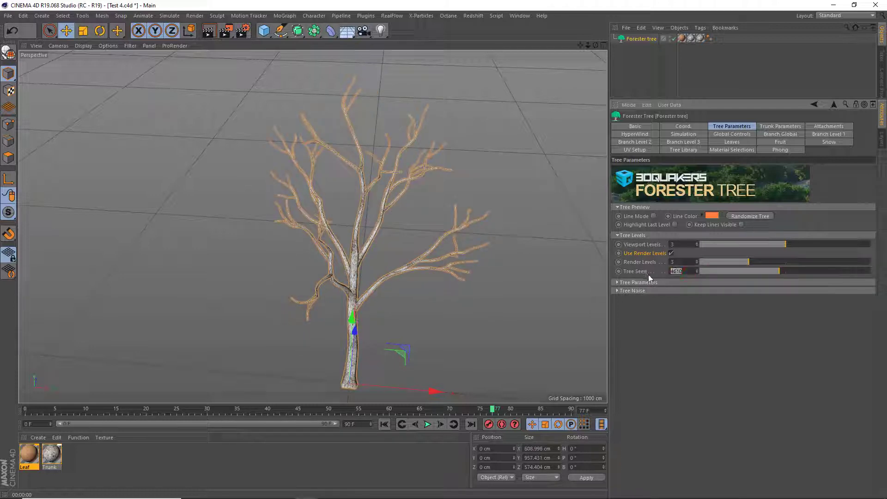
pyautogui.press('Return')
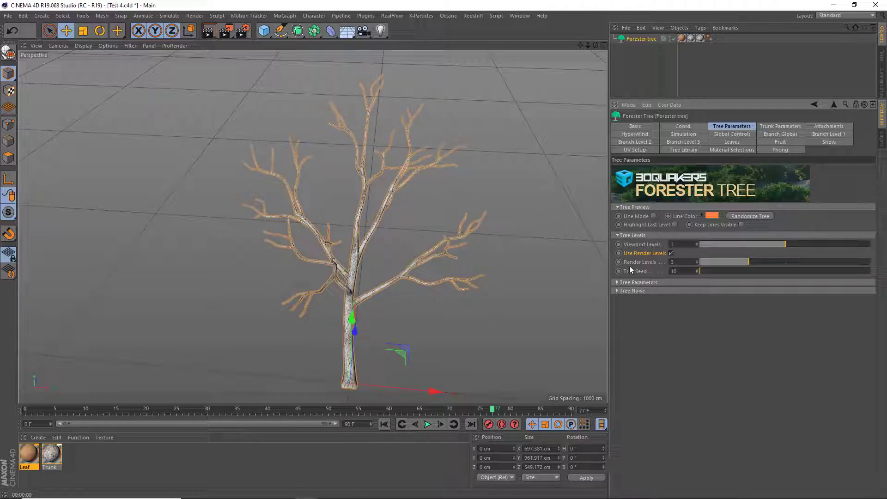
# Step: Collapse Tree Preview, open Tree Parameters, and drag Tree Size to 1.01
pyautogui.click(617, 208)
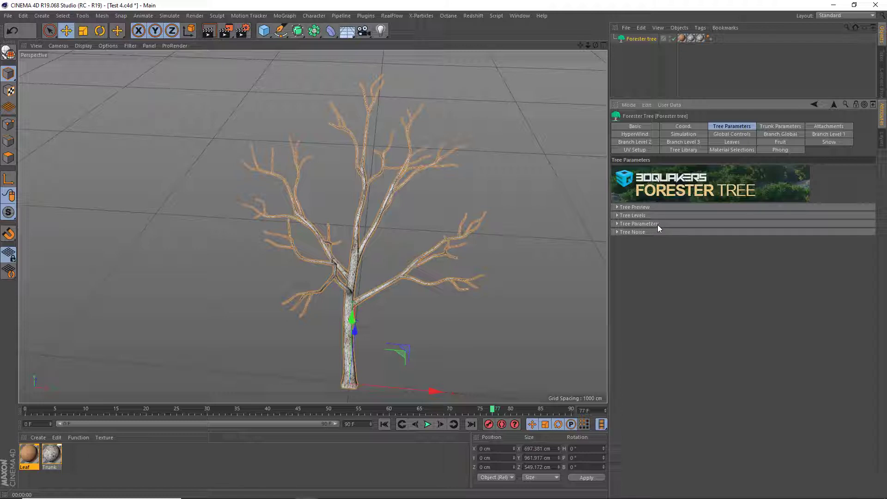
pyautogui.click(617, 224)
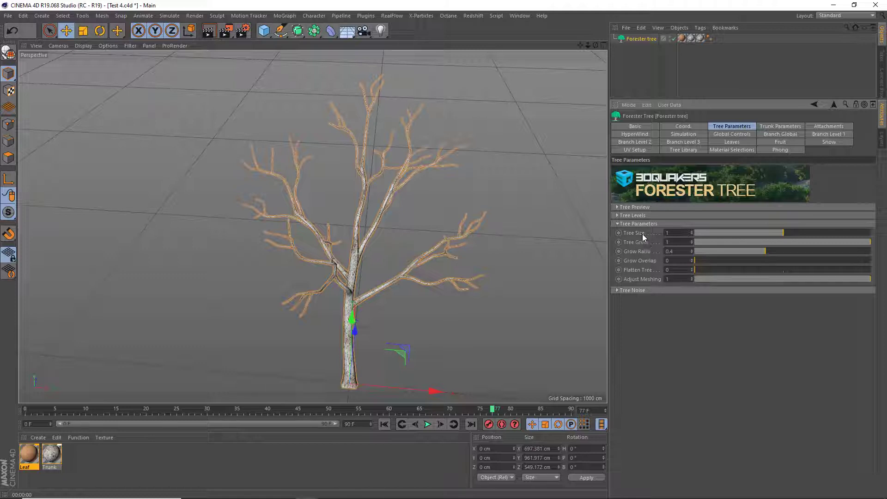
pyautogui.moveTo(783, 233)
pyautogui.mouseDown()
pyautogui.moveTo(741, 240)
pyautogui.moveTo(839, 240)
pyautogui.moveTo(751, 243)
pyautogui.moveTo(784, 243)
pyautogui.mouseUp()
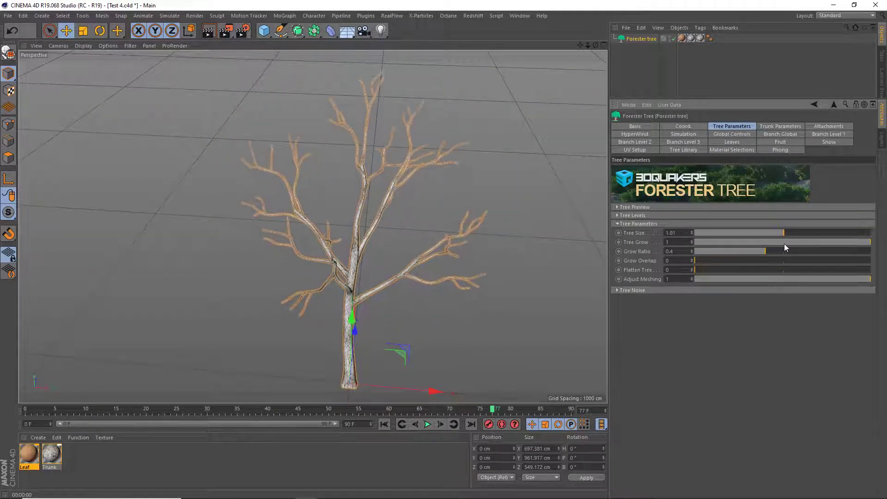
# Step: Test the tree's Coord. scale at 3, then return it to 1 on all axes
pyautogui.click(679, 128)
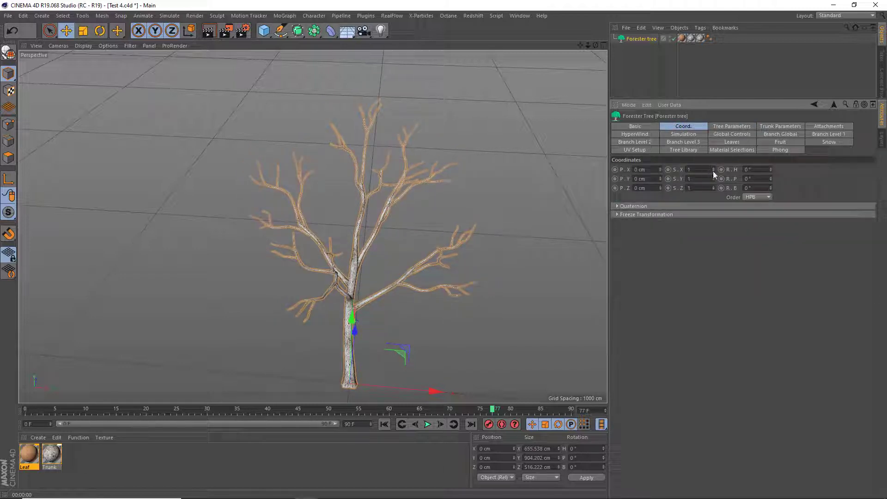
pyautogui.moveTo(713, 169); pyautogui.dragTo(714, 157)
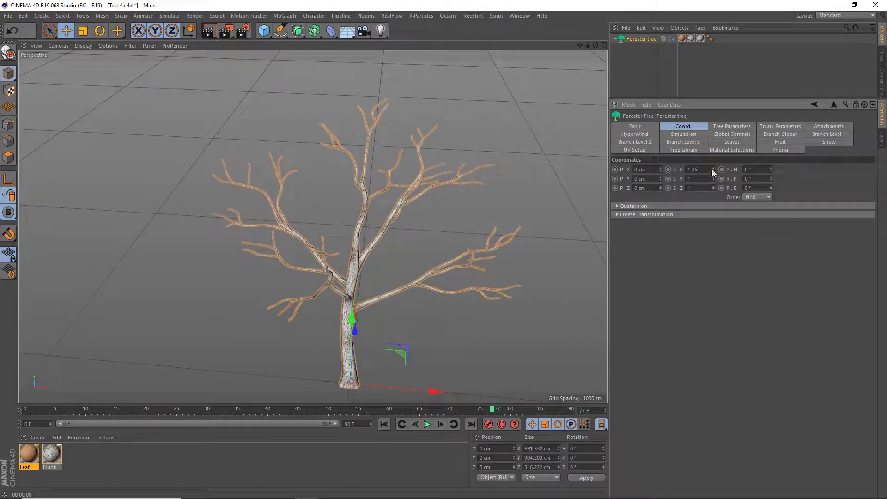
pyautogui.hotkey('ctrl', 'z')
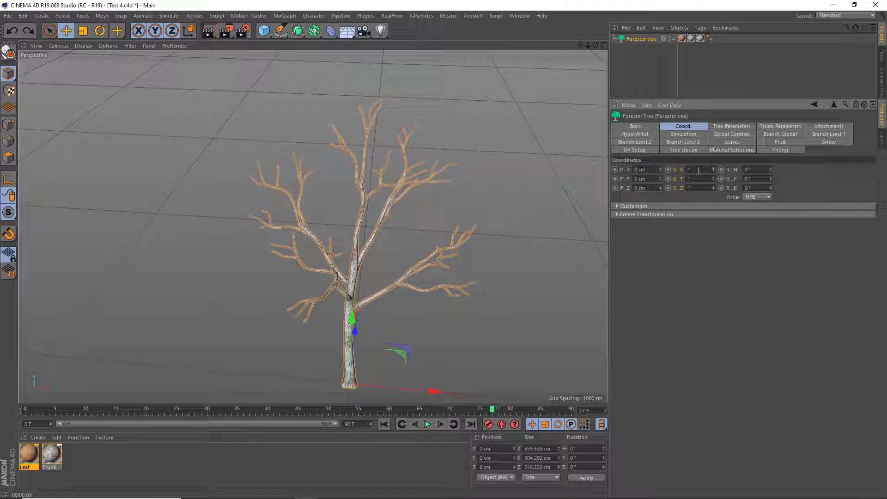
pyautogui.click(698, 170)
pyautogui.write('3')
pyautogui.press('Return')
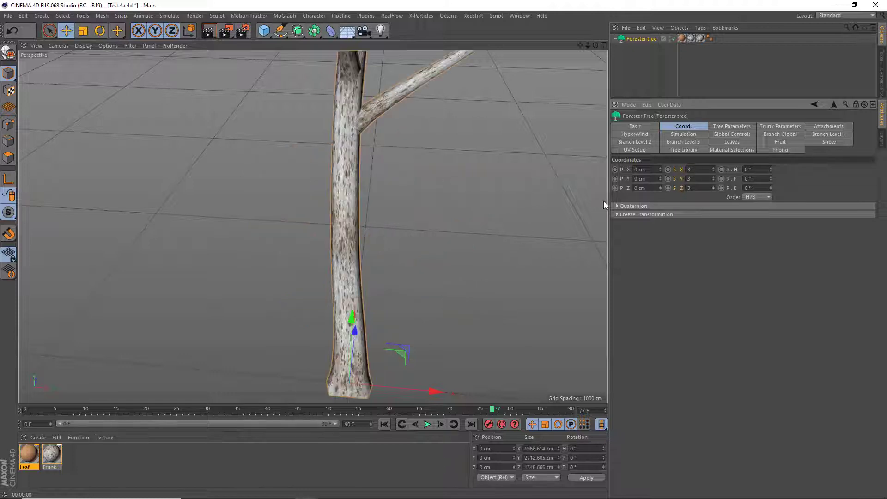
pyautogui.doubleClick(695, 170)
pyautogui.write('1')
pyautogui.press('Return')
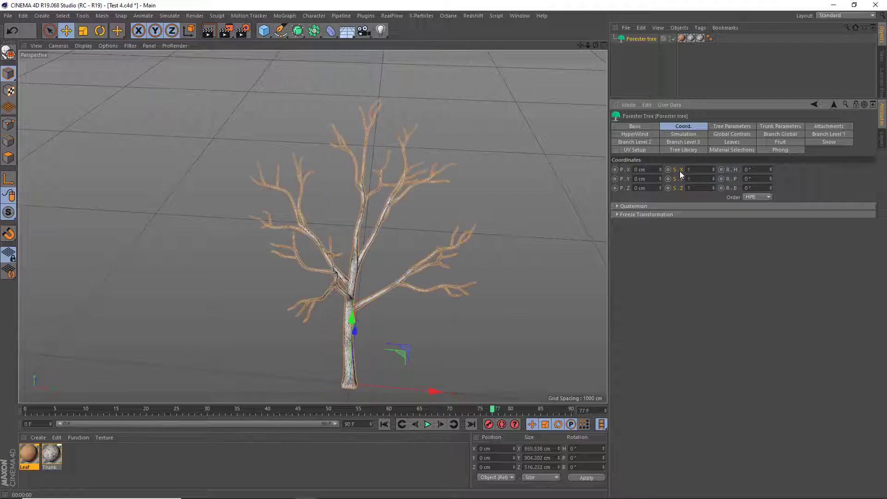
# Step: Reset Tree Size to its default 1 and drag Tree Grow to 0 and back to full
pyautogui.click(747, 131)
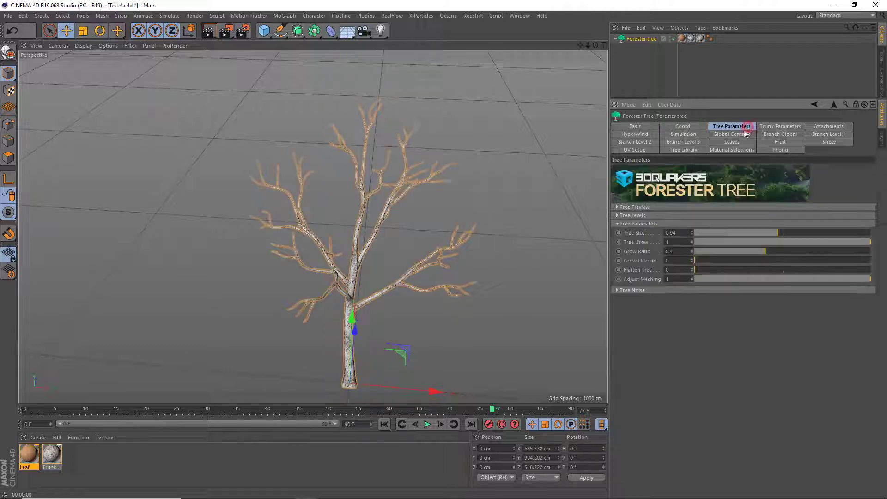
pyautogui.moveTo(779, 232); pyautogui.dragTo(731, 233)
pyautogui.rightClick(641, 232)
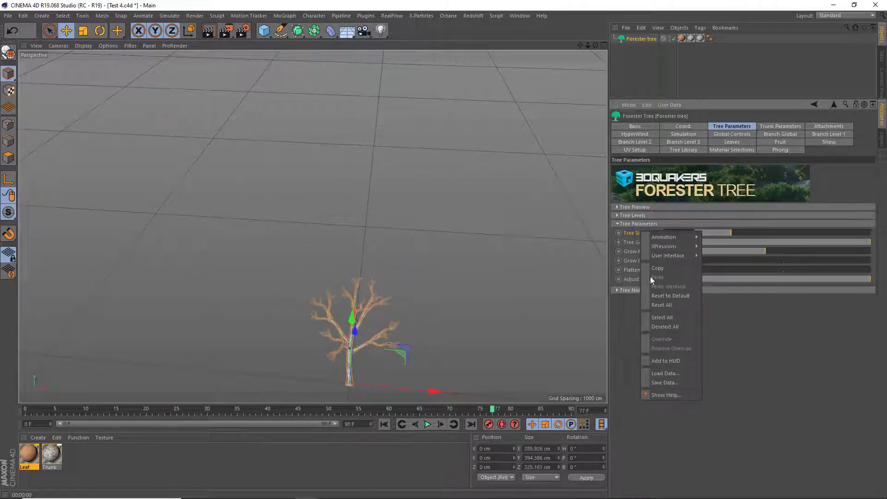
pyautogui.click(678, 297)
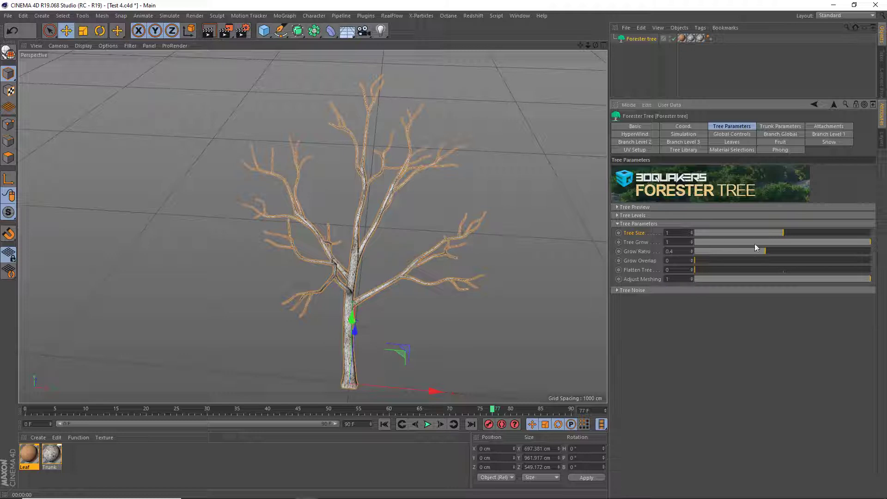
pyautogui.moveTo(782, 242); pyautogui.dragTo(693, 247)
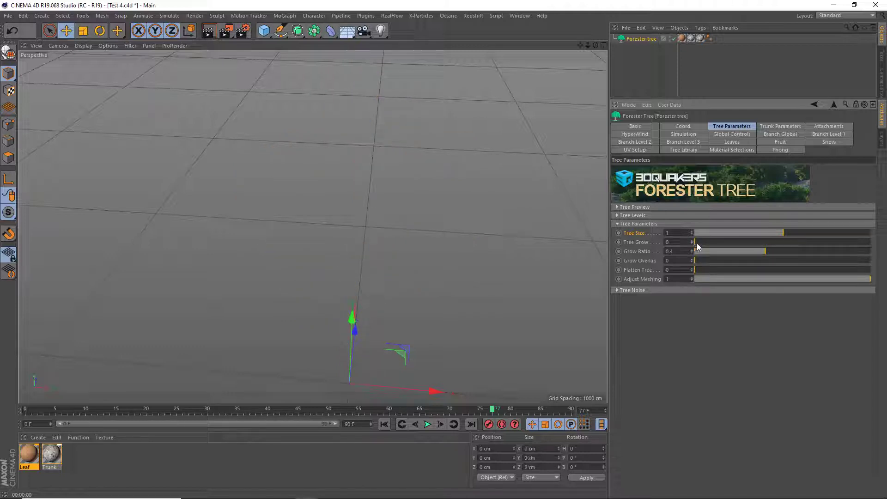
pyautogui.moveTo(697, 244); pyautogui.dragTo(881, 249)
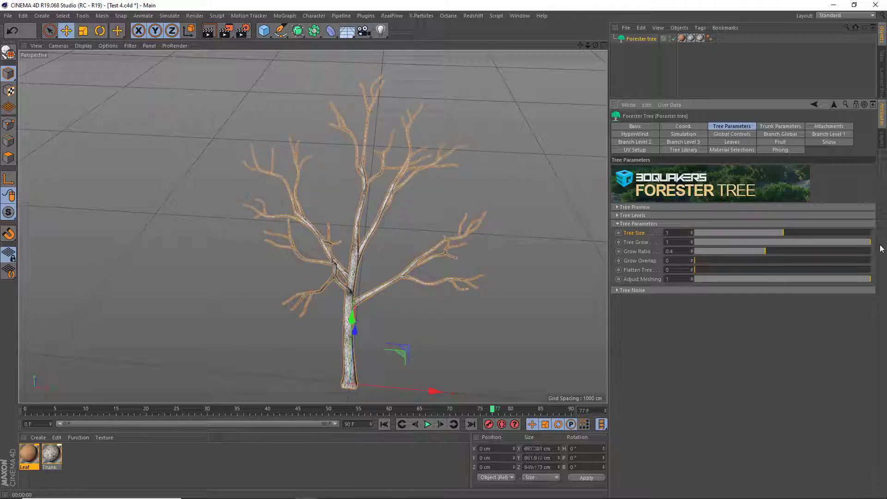
# Step: Raise Viewport Levels and Render Levels to 5, then re-test the Tree Grow slider
pyautogui.click(617, 207)
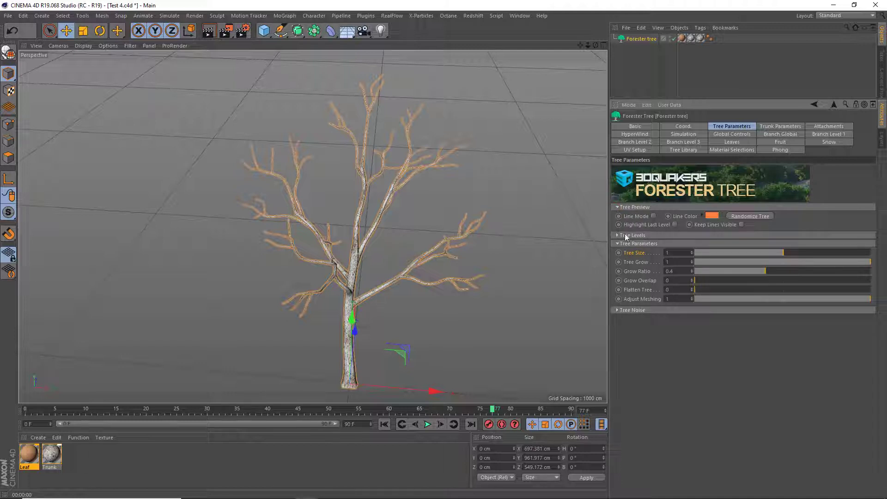
pyautogui.click(617, 207)
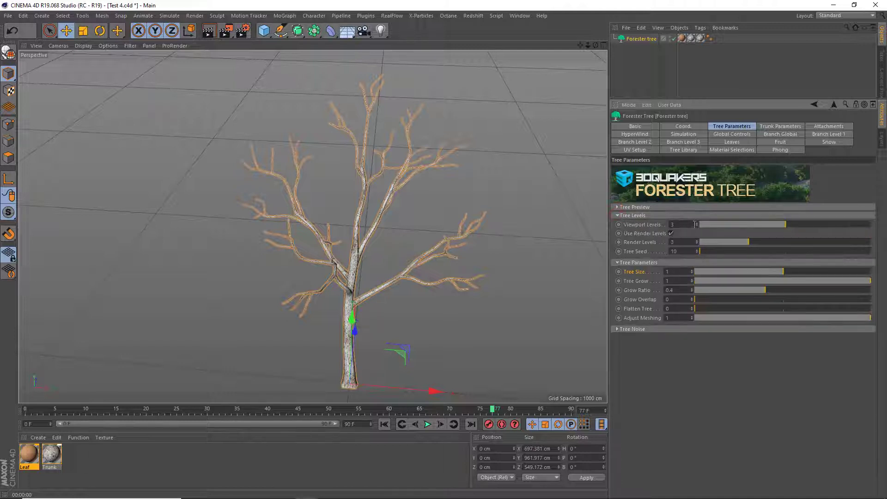
pyautogui.click(696, 223)
pyautogui.click(697, 223)
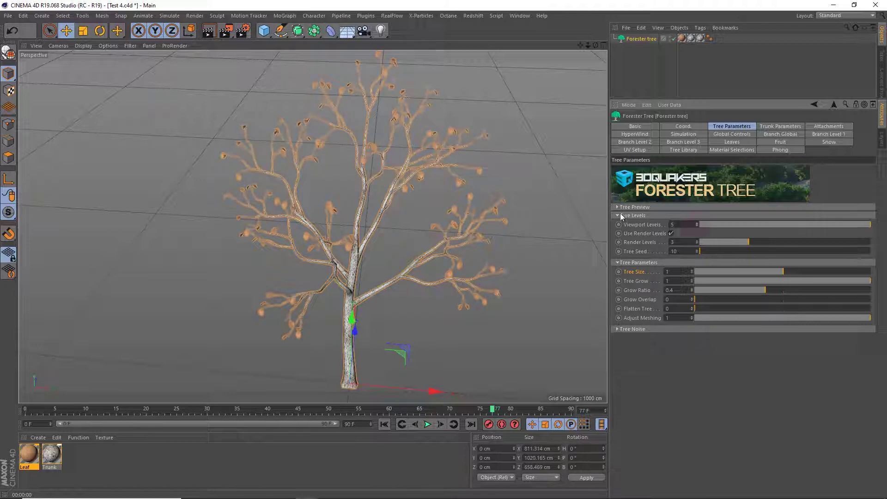
pyautogui.click(696, 242)
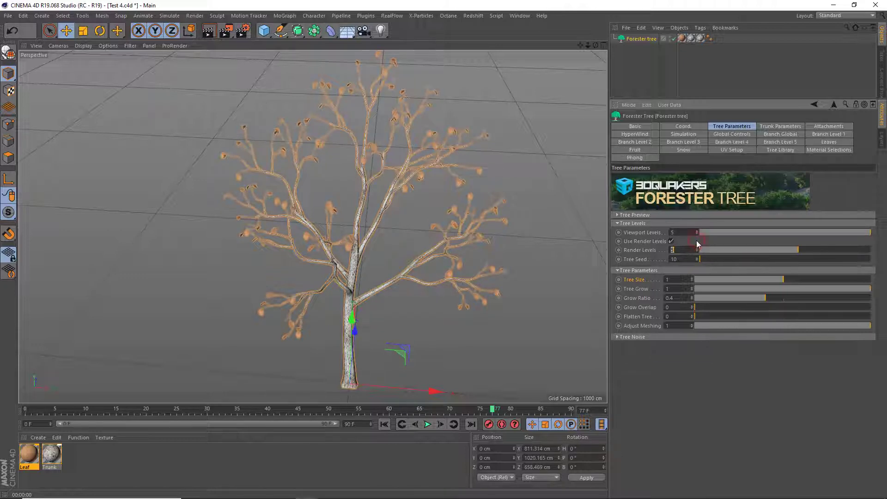
pyautogui.click(618, 223)
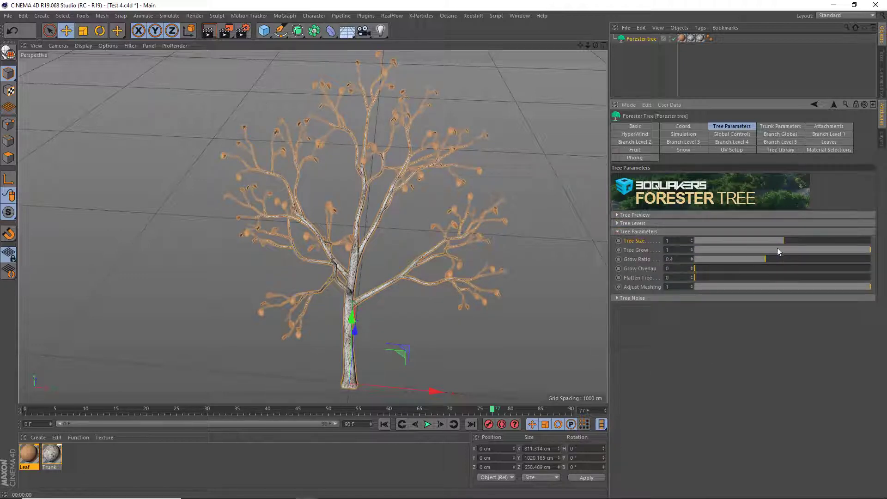
pyautogui.moveTo(778, 250)
pyautogui.mouseDown()
pyautogui.moveTo(694, 250)
pyautogui.moveTo(880, 242)
pyautogui.mouseUp()
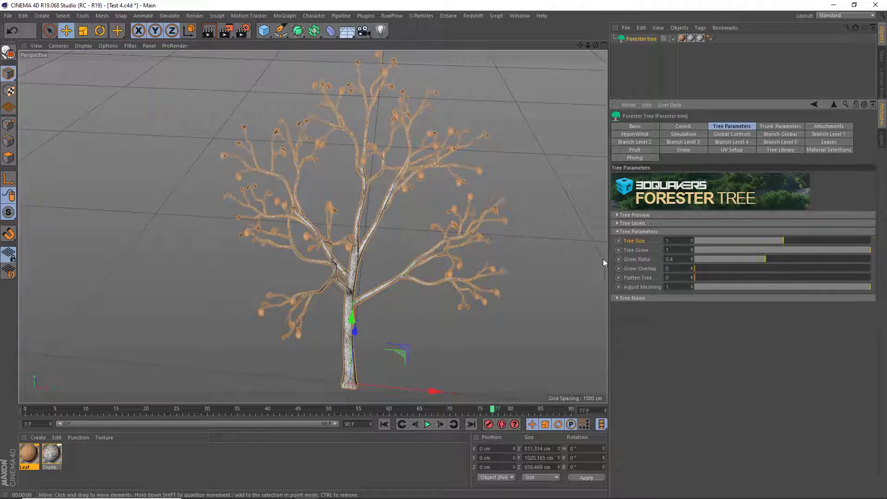
# Step: Keyframe Tree Grow at 0 on frame 0 and at full on frame 50
pyautogui.click(31, 411)
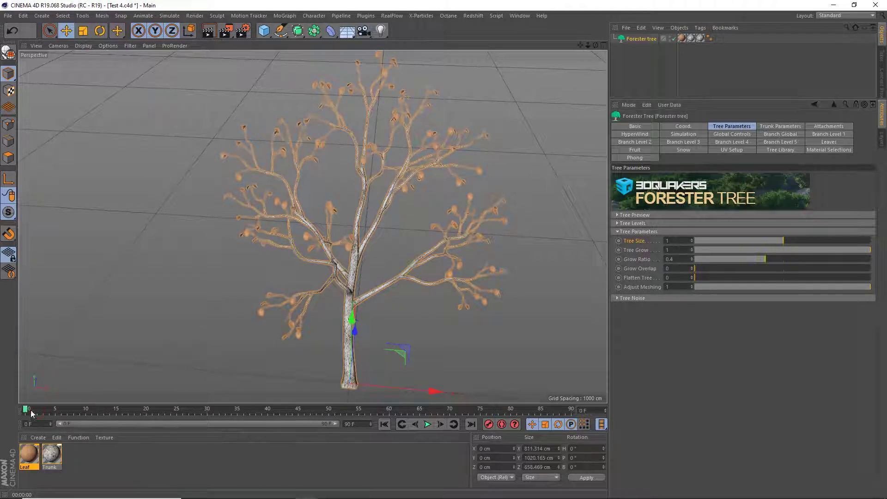
pyautogui.click(619, 250)
pyautogui.moveTo(318, 414); pyautogui.dragTo(329, 412)
pyautogui.click(385, 424)
pyautogui.moveTo(713, 250); pyautogui.dragTo(694, 250)
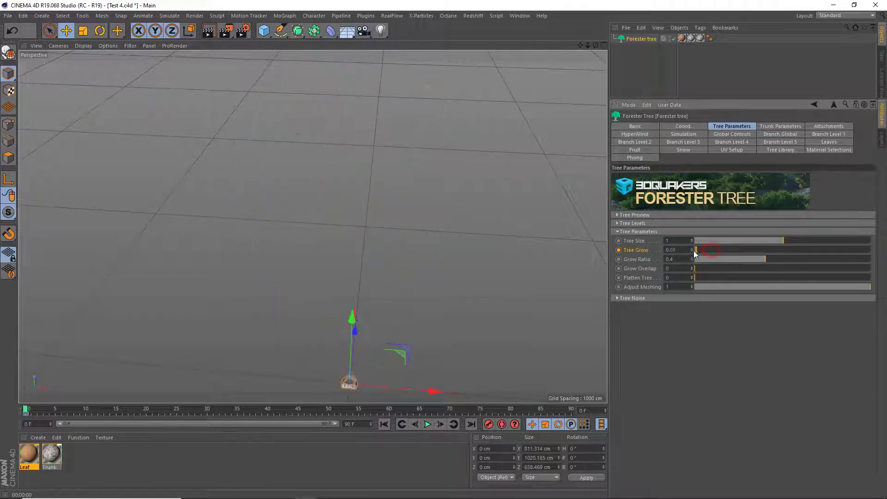
pyautogui.keyDown('ctrl'); pyautogui.click(620, 250); pyautogui.keyUp('ctrl')
pyautogui.moveTo(317, 411); pyautogui.dragTo(329, 412)
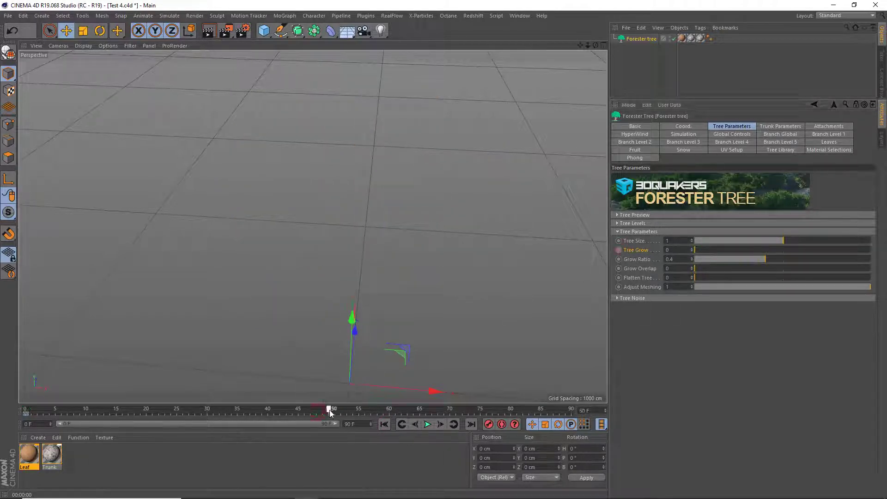
pyautogui.moveTo(757, 250); pyautogui.dragTo(882, 244)
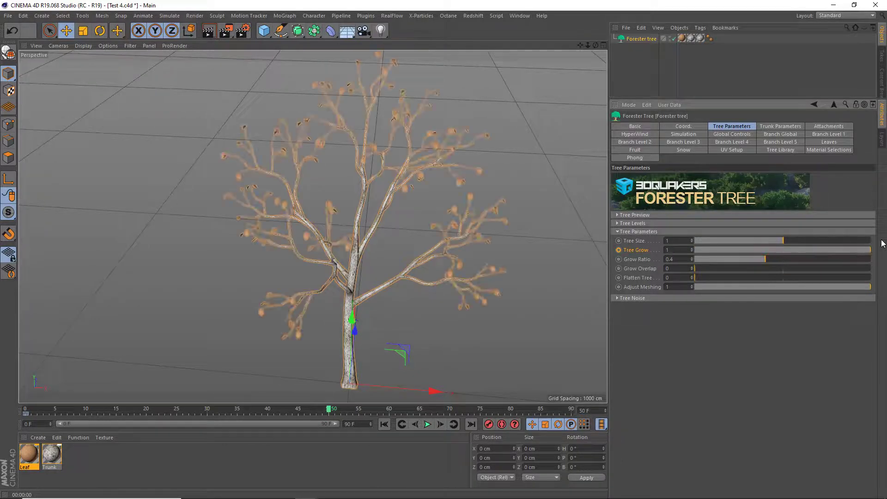
pyautogui.keyDown('ctrl'); pyautogui.click(619, 250); pyautogui.keyUp('ctrl')
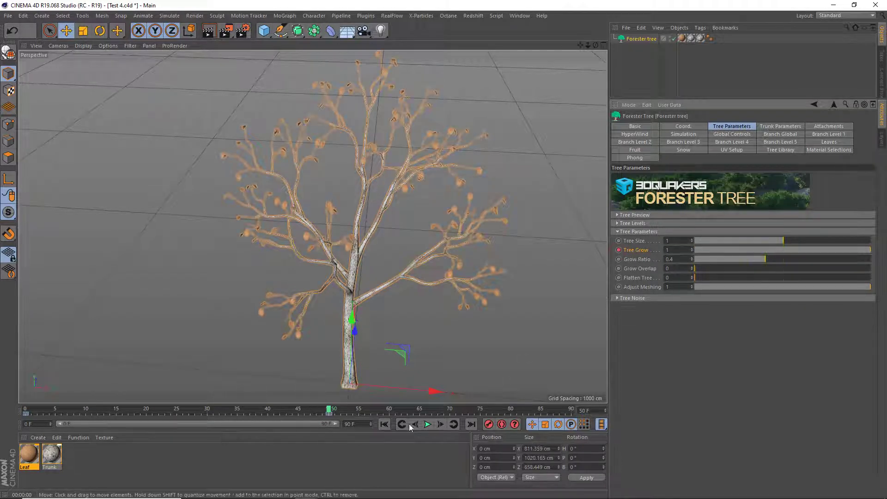
# Step: Play the growth animation from the start and pause it at frame 71
pyautogui.click(387, 426)
pyautogui.click(427, 423)
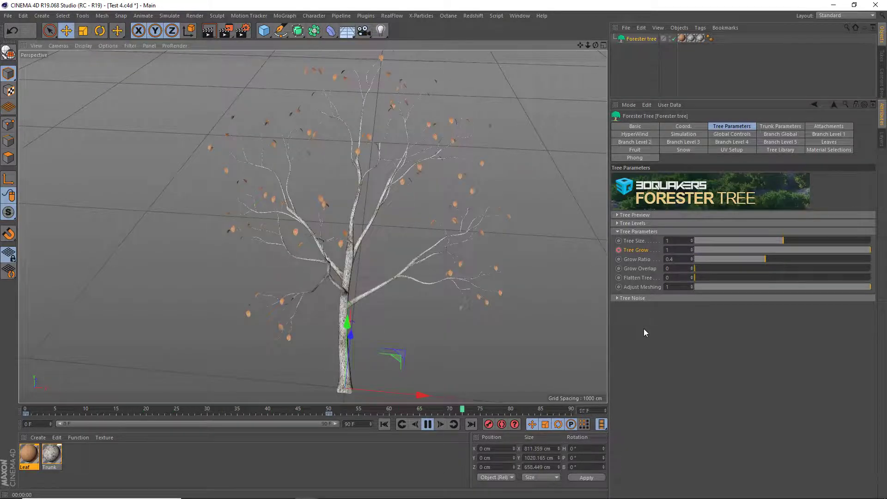
pyautogui.click(636, 150)
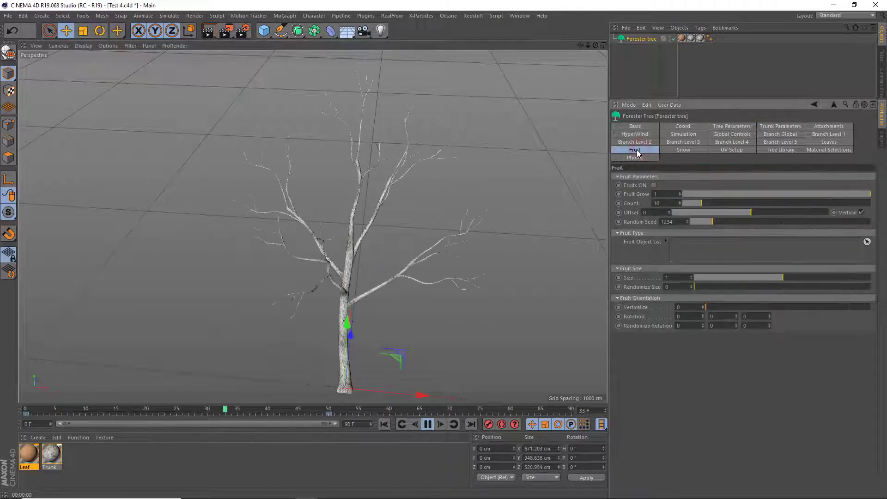
pyautogui.click(724, 127)
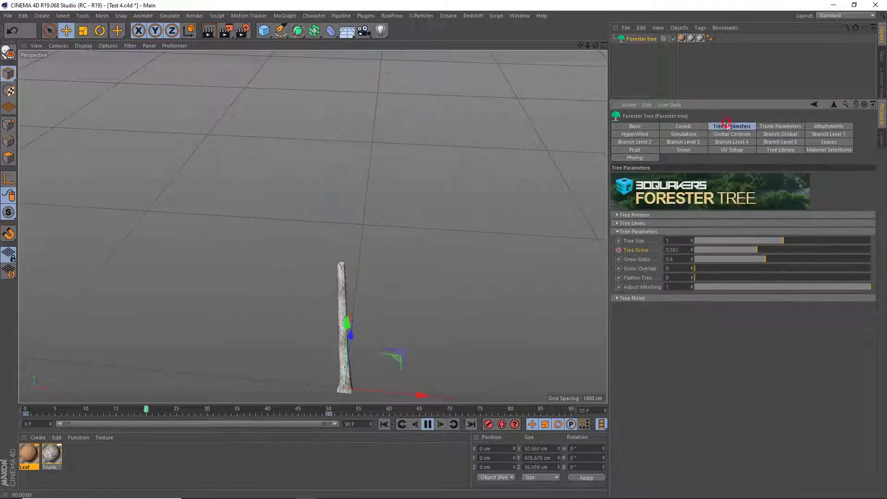
pyautogui.click(428, 425)
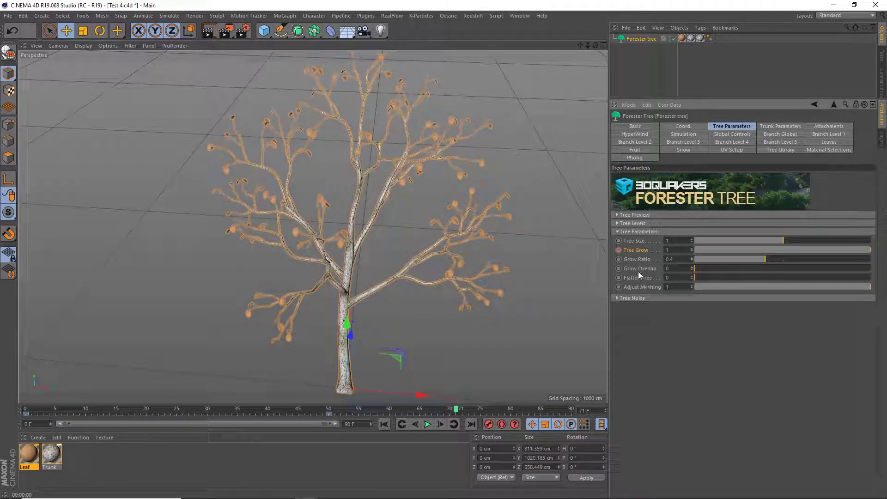
# Step: Remove the Tree Grow keyframe and reset Grow Ratio to its default 0.4
pyautogui.keyDown('ctrl'); pyautogui.keyDown('shift'); pyautogui.click(619, 250); pyautogui.keyUp('shift'); pyautogui.keyUp('ctrl')
pyautogui.moveTo(776, 263); pyautogui.dragTo(827, 261)
pyautogui.click(712, 258)
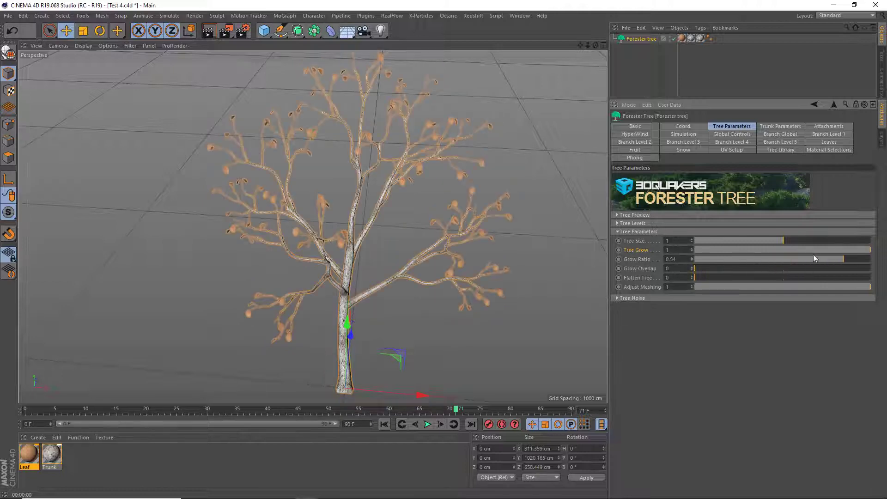
pyautogui.rightClick(635, 260)
pyautogui.click(657, 322)
# Step: Test Grow Overlap, return it to 0, and orbit to look down on the tree
pyautogui.moveTo(711, 271)
pyautogui.mouseDown()
pyautogui.moveTo(803, 267)
pyautogui.moveTo(724, 269)
pyautogui.mouseUp()
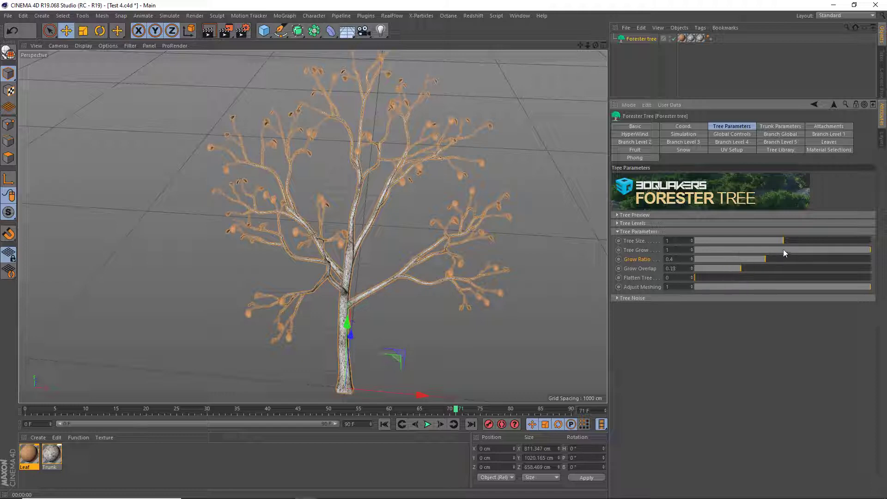
pyautogui.moveTo(784, 253); pyautogui.dragTo(872, 248)
pyautogui.moveTo(718, 269); pyautogui.dragTo(689, 269)
pyautogui.moveTo(454, 250)
pyautogui.keyDown('alt'); pyautogui.mouseDown()
pyautogui.moveTo(421, 245)
pyautogui.moveTo(342, 257)
pyautogui.moveTo(190, 247)
pyautogui.moveTo(254, 257)
pyautogui.moveTo(420, 254)
pyautogui.moveTo(445, 271)
pyautogui.moveTo(451, 290)
pyautogui.moveTo(401, 317)
pyautogui.moveTo(377, 319)
pyautogui.moveTo(359, 305)
pyautogui.moveTo(299, 307)
pyautogui.moveTo(296, 320)
pyautogui.mouseUp(); pyautogui.keyUp('alt')
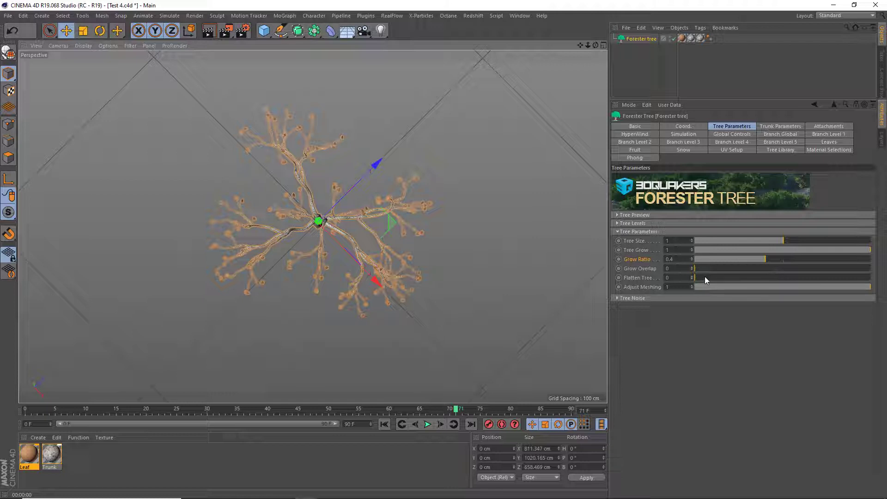
# Step: Flatten the tree slightly and render quick previews from front and edge-on angles
pyautogui.moveTo(705, 280); pyautogui.dragTo(867, 276)
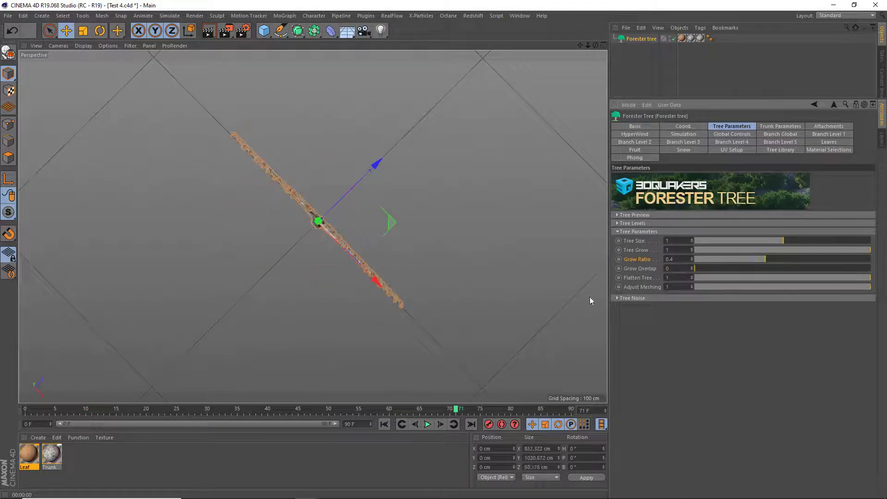
pyautogui.moveTo(400, 272)
pyautogui.keyDown('alt'); pyautogui.mouseDown()
pyautogui.moveTo(404, 234)
pyautogui.moveTo(479, 161)
pyautogui.moveTo(451, 145)
pyautogui.mouseUp(); pyautogui.keyUp('alt')
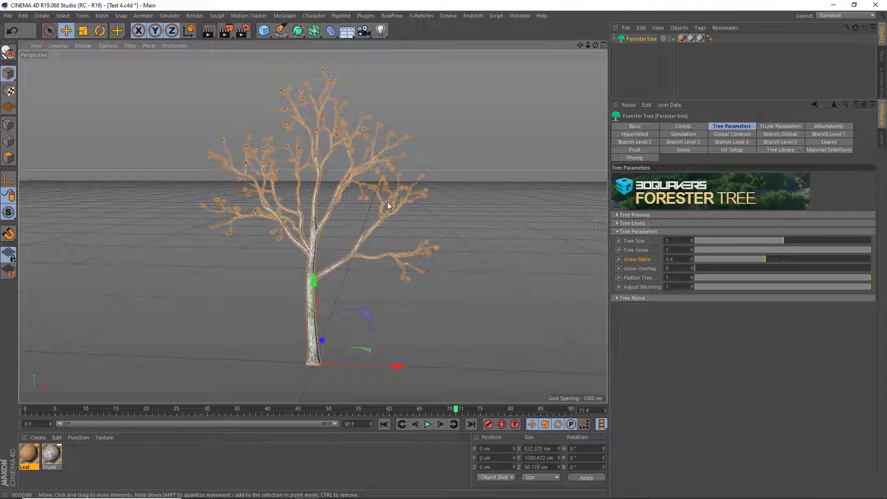
pyautogui.moveTo(388, 202)
pyautogui.keyDown('alt'); pyautogui.mouseDown()
pyautogui.moveTo(367, 224)
pyautogui.moveTo(515, 220)
pyautogui.moveTo(453, 238)
pyautogui.moveTo(297, 223)
pyautogui.mouseUp(); pyautogui.keyUp('alt')
pyautogui.hotkey('ctrl', 'r')
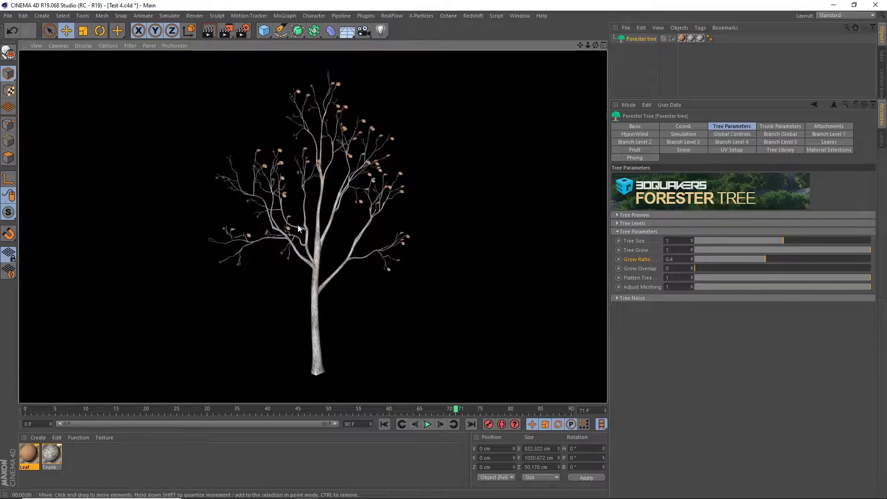
pyautogui.keyDown('alt'); pyautogui.moveTo(369, 258); pyautogui.dragTo(440, 250); pyautogui.keyUp('alt')
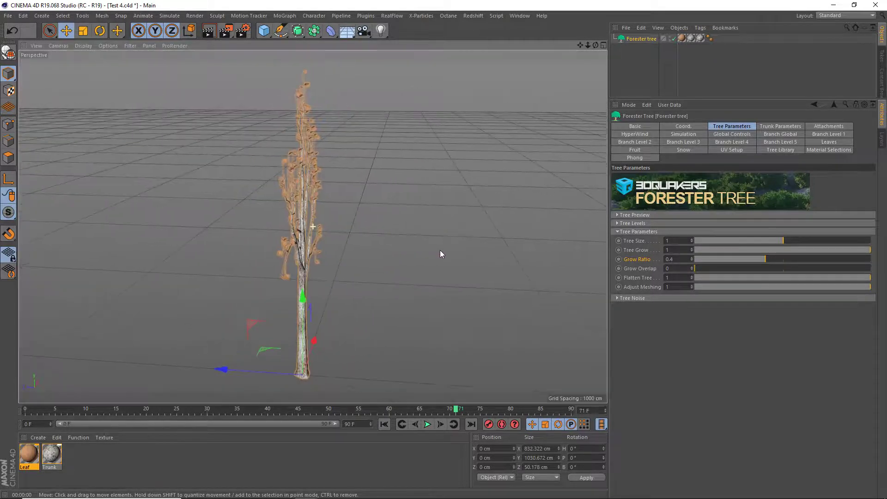
pyautogui.hotkey('ctrl', 'r')
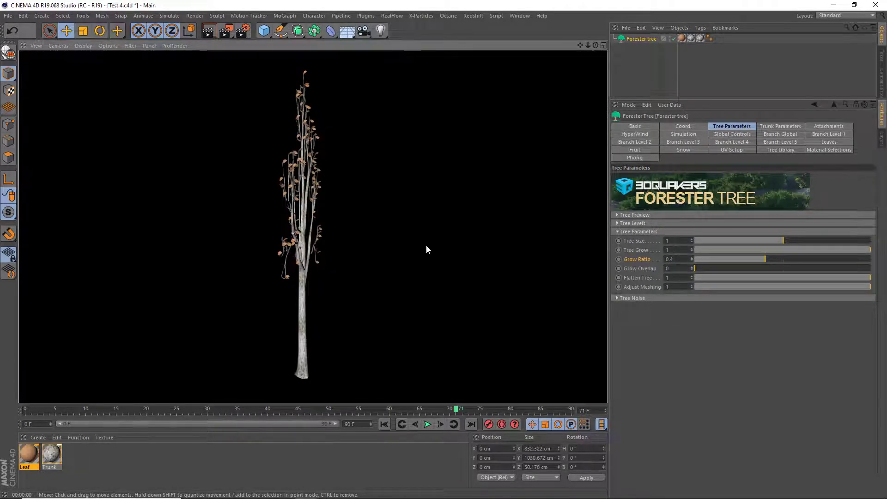
pyautogui.keyDown('alt'); pyautogui.moveTo(415, 245); pyautogui.dragTo(429, 249); pyautogui.keyUp('alt')
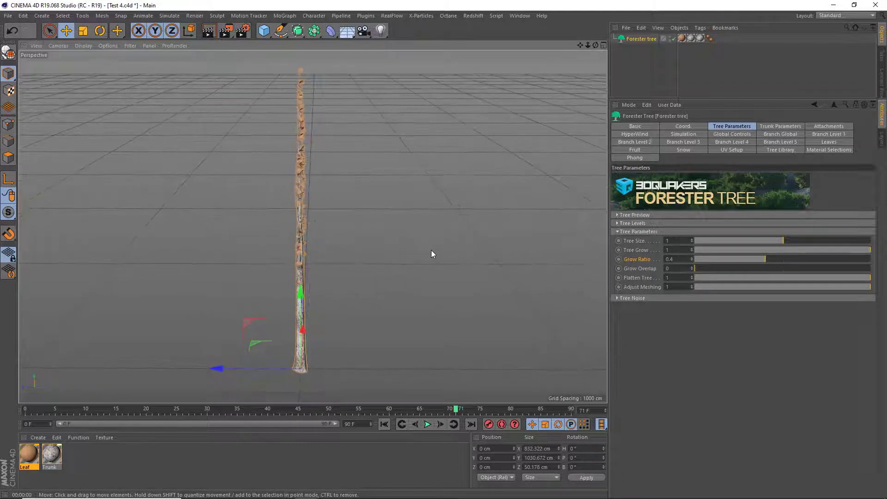
pyautogui.hotkey('ctrl', 'r')
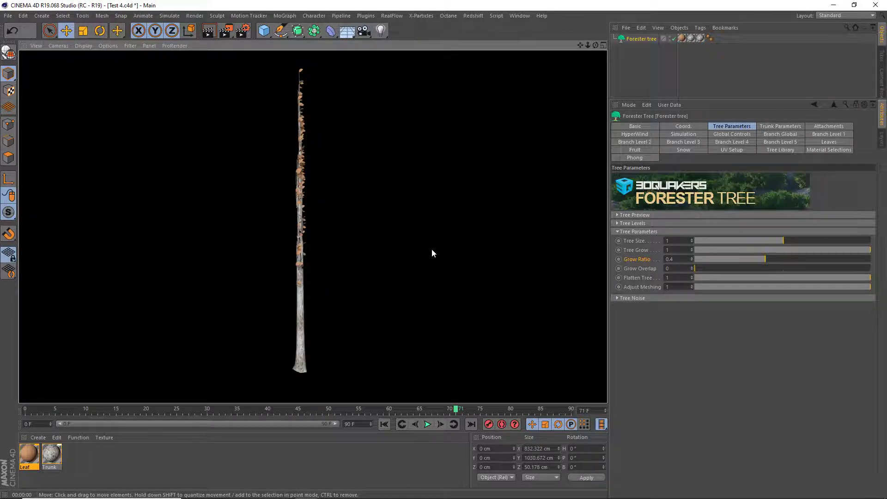
pyautogui.keyDown('alt'); pyautogui.moveTo(431, 249); pyautogui.dragTo(290, 253); pyautogui.keyUp('alt')
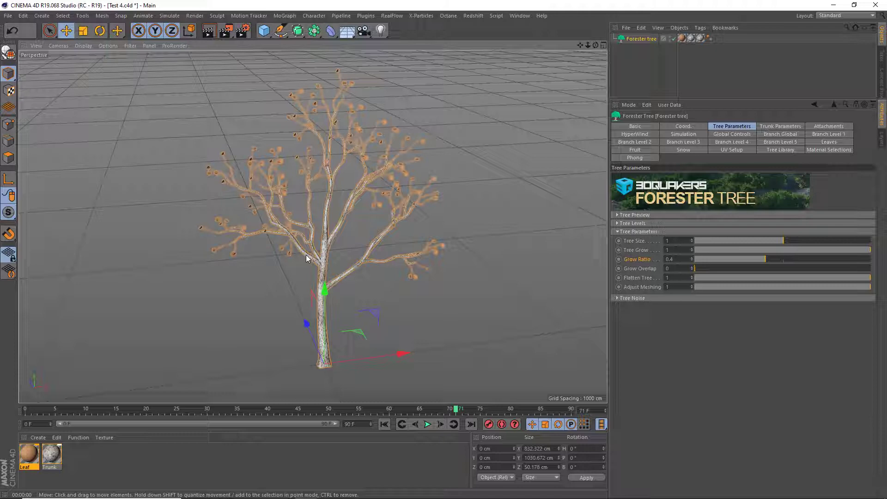
# Step: Try Flatten Tree at 0.24, 0.07 and 0.54, then set it back to 0
pyautogui.moveTo(767, 277); pyautogui.dragTo(738, 278)
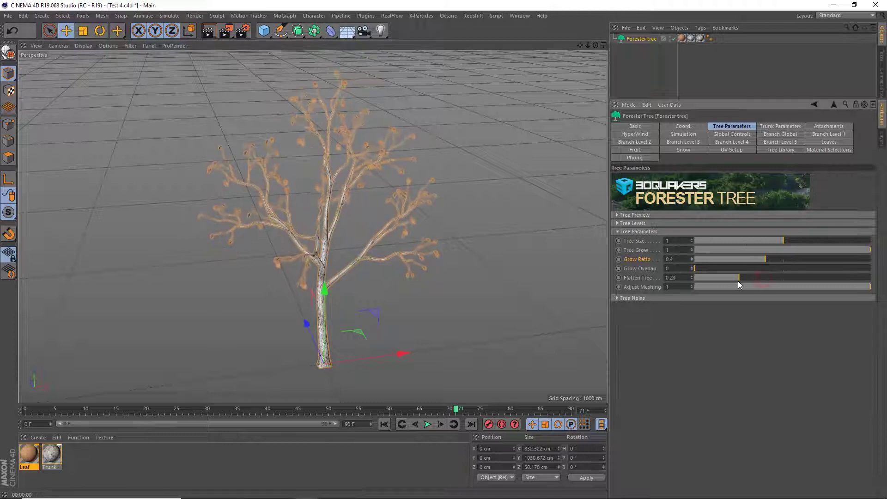
pyautogui.keyDown('alt'); pyautogui.moveTo(358, 276); pyautogui.dragTo(359, 284); pyautogui.keyUp('alt')
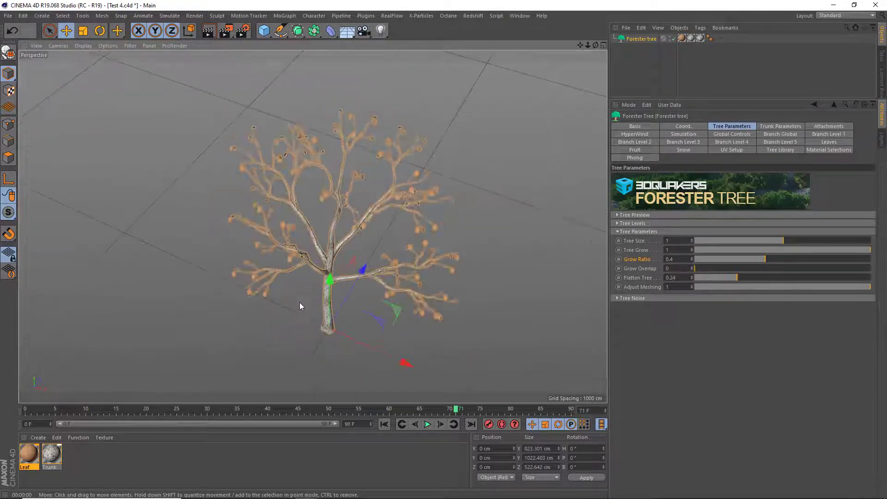
pyautogui.moveTo(728, 277)
pyautogui.mouseDown()
pyautogui.moveTo(707, 278)
pyautogui.moveTo(790, 278)
pyautogui.mouseUp()
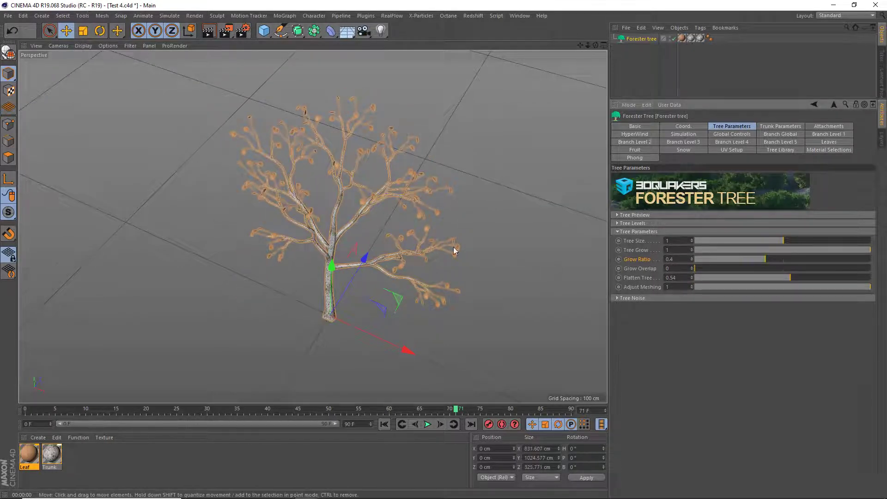
pyautogui.moveTo(451, 248)
pyautogui.keyDown('alt'); pyautogui.mouseDown()
pyautogui.moveTo(400, 268)
pyautogui.moveTo(390, 301)
pyautogui.mouseUp(); pyautogui.keyUp('alt')
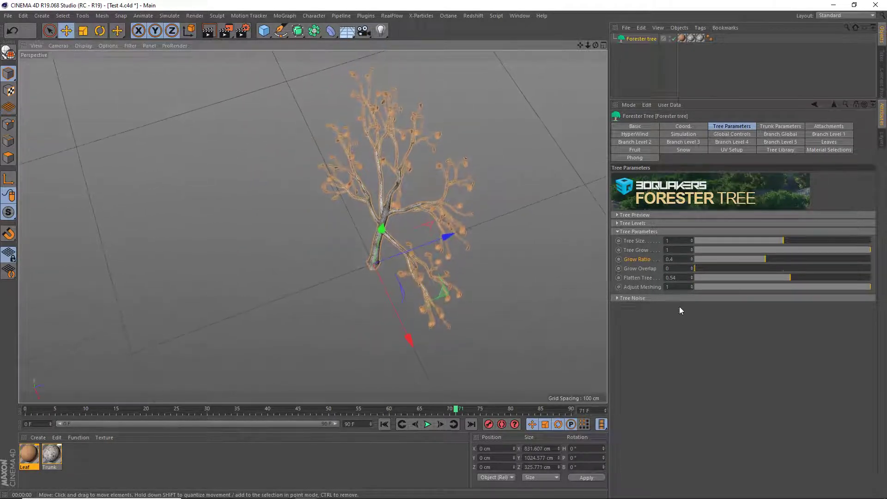
pyautogui.moveTo(736, 277); pyautogui.dragTo(687, 277)
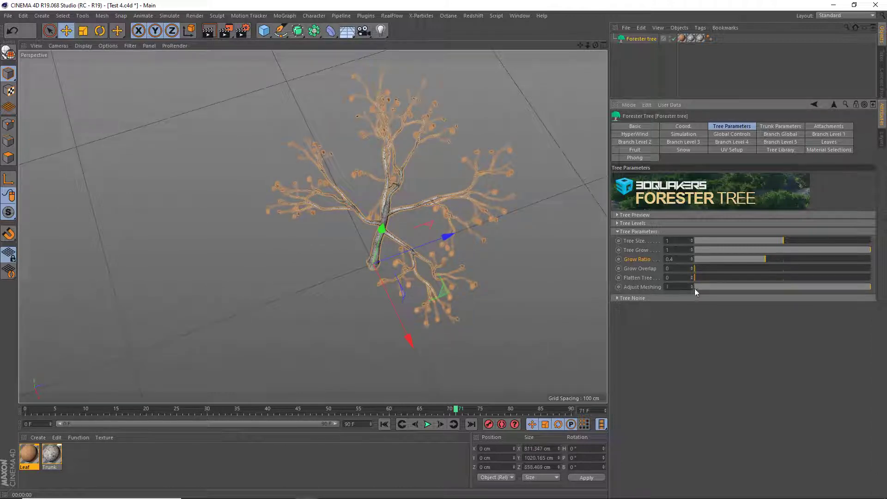
# Step: Test Adjust Meshing, zoom in, and switch the viewport to Gouraud Shading (Lines)
pyautogui.moveTo(789, 289)
pyautogui.mouseDown()
pyautogui.moveTo(764, 286)
pyautogui.moveTo(872, 286)
pyautogui.mouseUp()
pyautogui.scroll(2, 415, 248)
pyautogui.scroll(2, 397, 222)
pyautogui.scroll(2, 396, 190)
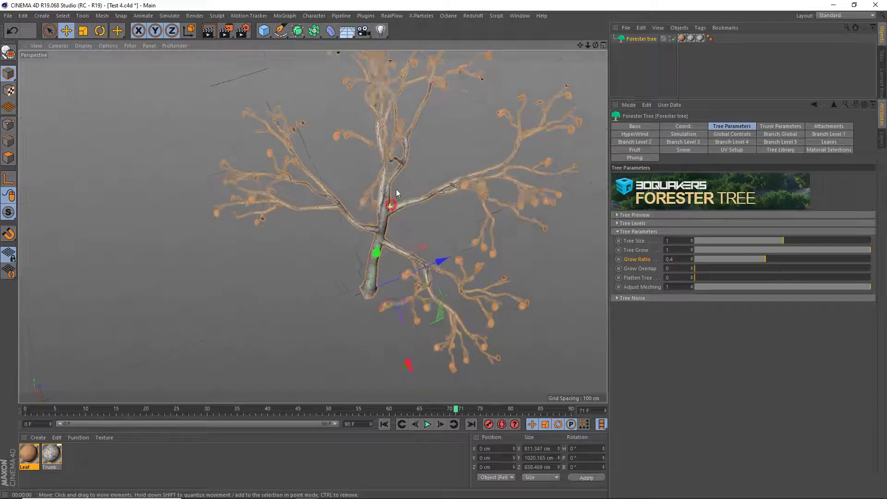
pyautogui.scroll(2, 351, 167)
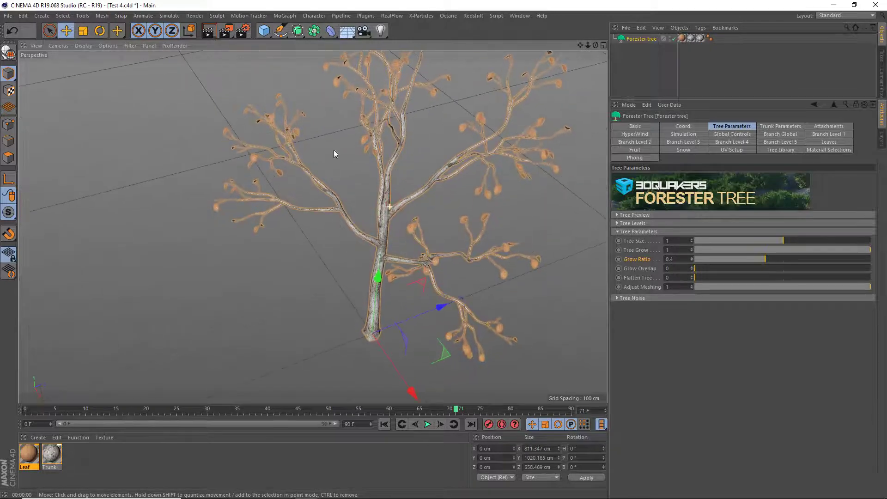
pyautogui.click(82, 46)
pyautogui.click(128, 70)
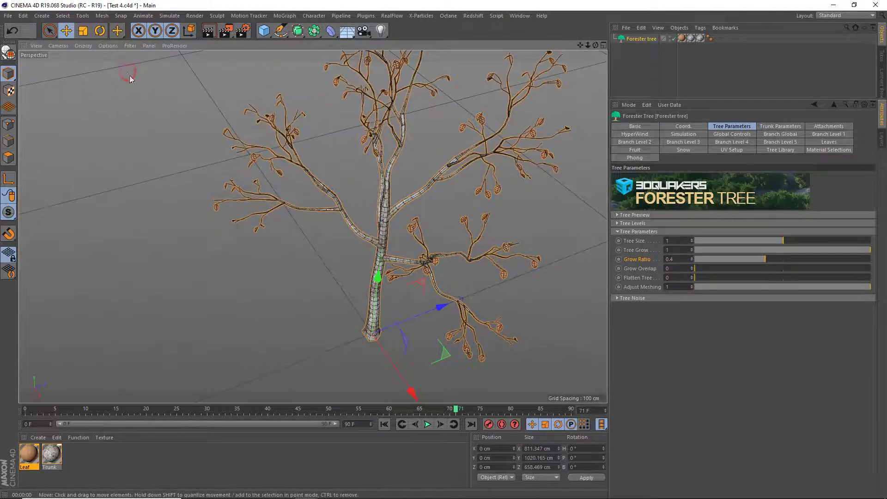
# Step: Zoom in on the mesh lines, leave Adjust Meshing at 1, and collapse Tree Parameters
pyautogui.scroll(3, 369, 258)
pyautogui.scroll(3, 368, 258)
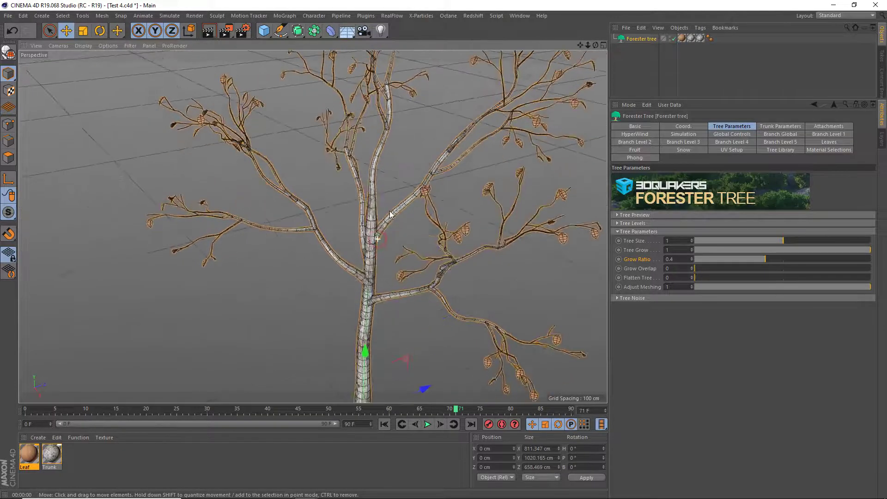
pyautogui.scroll(2, 366, 250)
pyautogui.scroll(2, 364, 238)
pyautogui.scroll(3, 360, 227)
pyautogui.scroll(2, 360, 228)
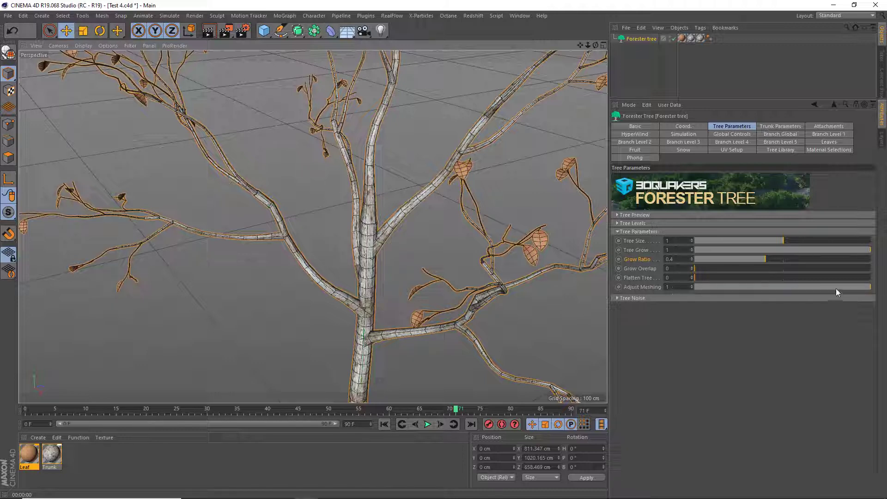
pyautogui.moveTo(836, 287)
pyautogui.mouseDown()
pyautogui.moveTo(685, 287)
pyautogui.moveTo(844, 278)
pyautogui.moveTo(819, 270)
pyautogui.moveTo(706, 288)
pyautogui.moveTo(854, 292)
pyautogui.moveTo(747, 300)
pyautogui.moveTo(713, 300)
pyautogui.moveTo(857, 287)
pyautogui.moveTo(735, 286)
pyautogui.moveTo(873, 287)
pyautogui.mouseUp()
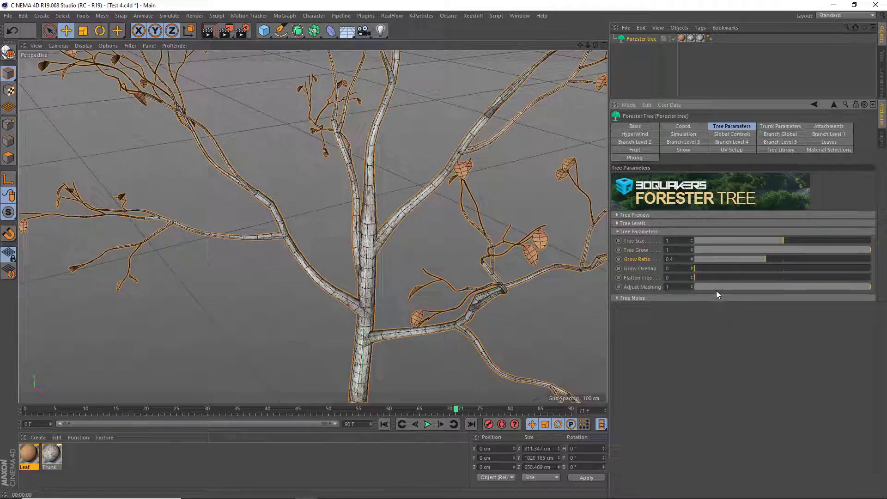
pyautogui.click(618, 233)
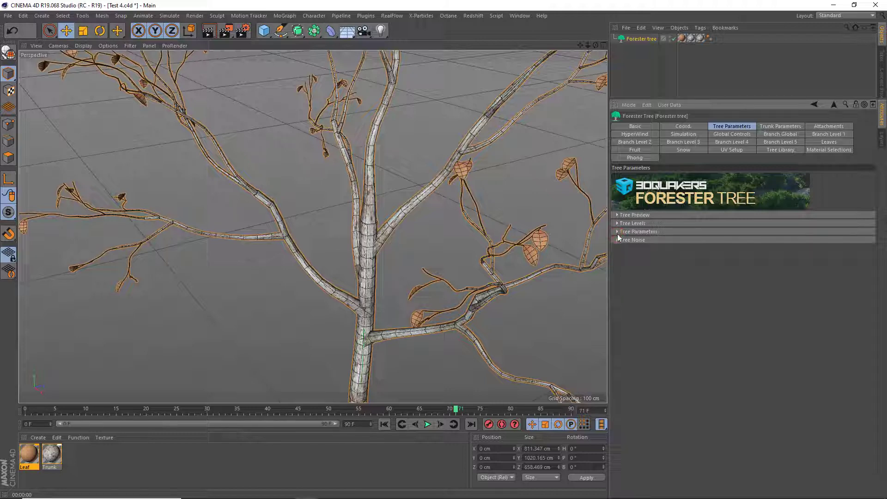
# Step: Expand the Forester tree's Tree Noise settings and set the noise type to Hama
pyautogui.click(617, 232)
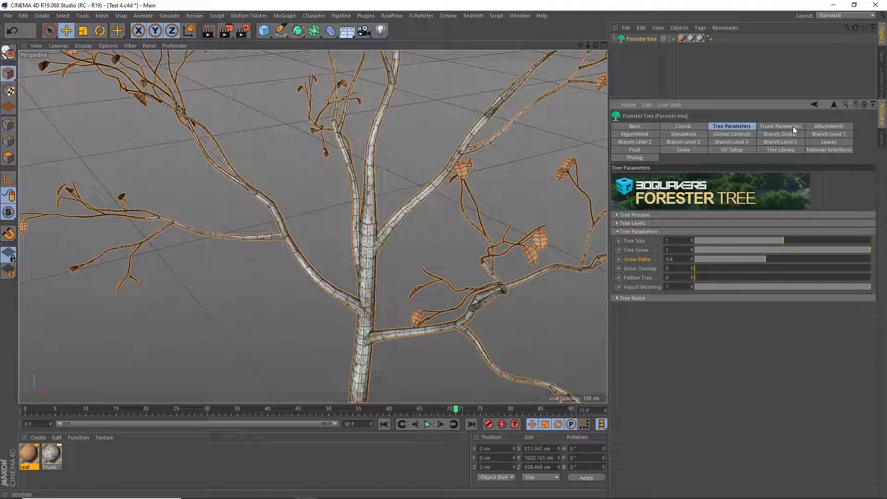
pyautogui.click(617, 232)
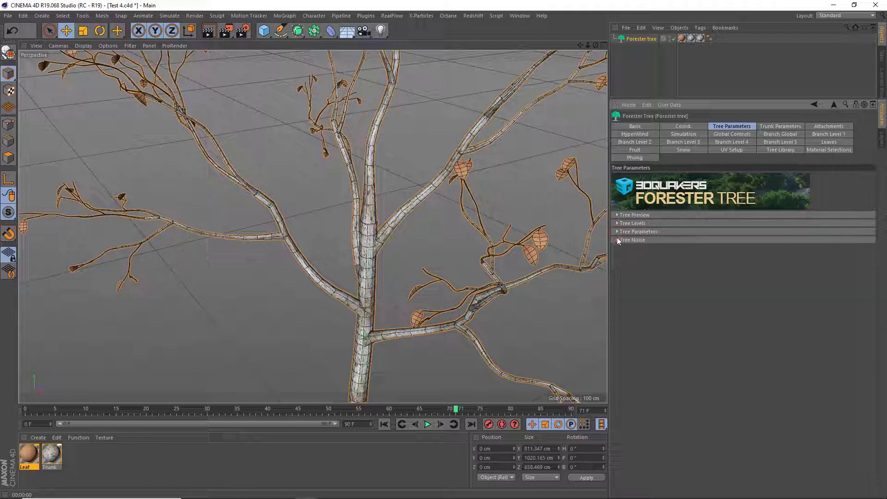
pyautogui.click(617, 239)
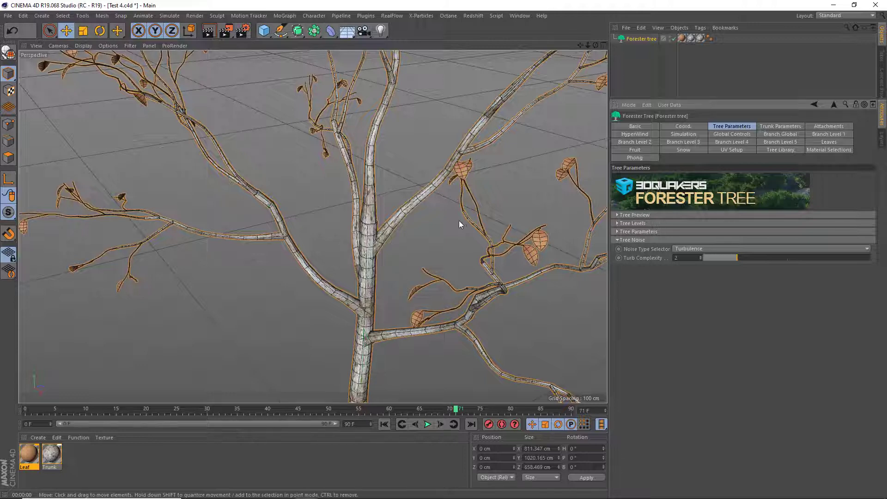
pyautogui.scroll(-3, 459, 220)
pyautogui.scroll(-3, 459, 234)
pyautogui.scroll(-3, 371, 267)
pyautogui.scroll(-3, 370, 267)
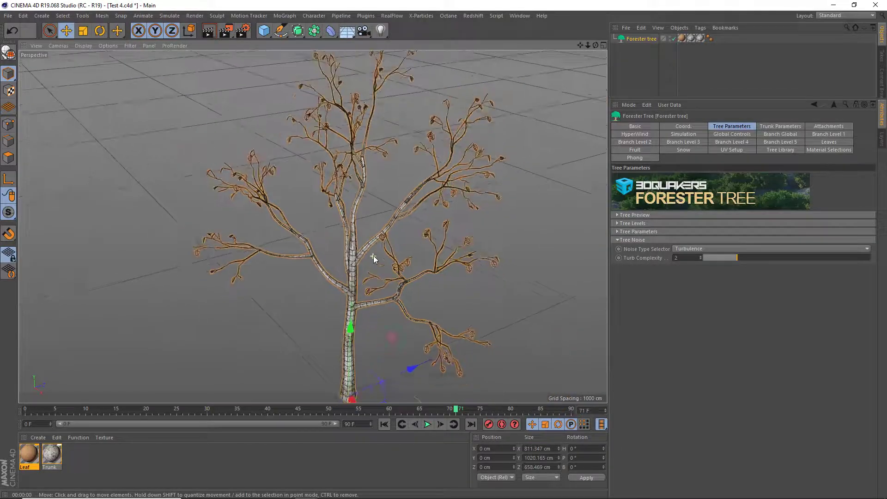
pyautogui.scroll(-2, 376, 267)
pyautogui.scroll(-1, 376, 259)
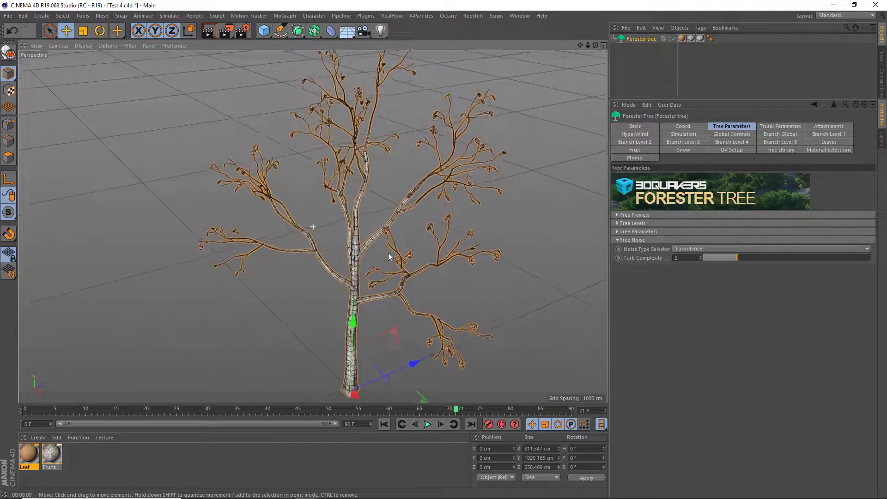
pyautogui.click(685, 249)
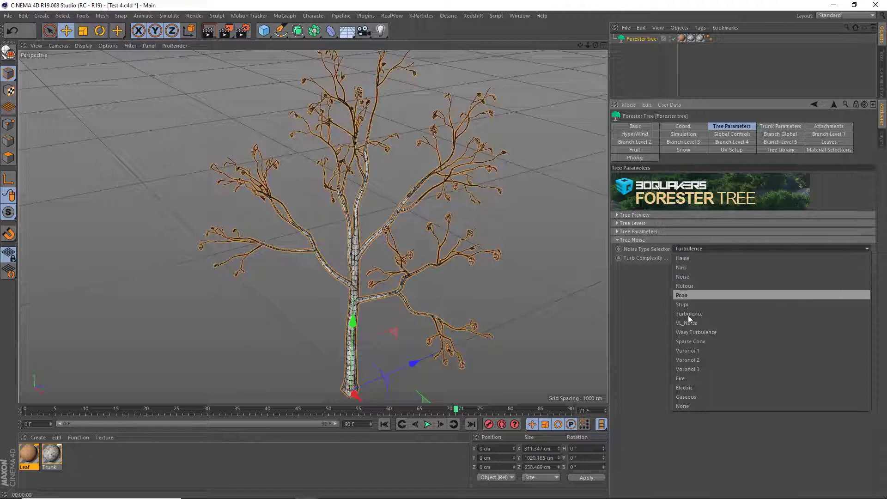
pyautogui.click(686, 259)
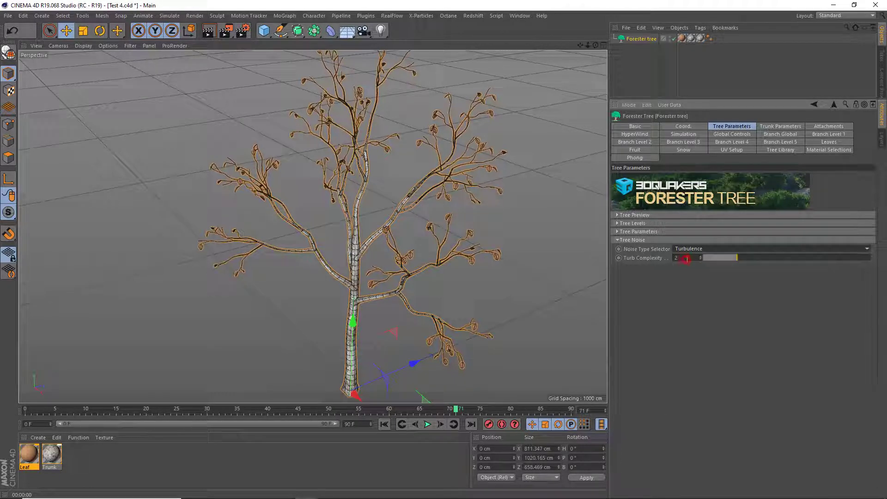
# Step: Switch the viewport from wireframe to shaded display and orbit around the tree
pyautogui.rightClick(352, 282)
pyautogui.click(354, 281)
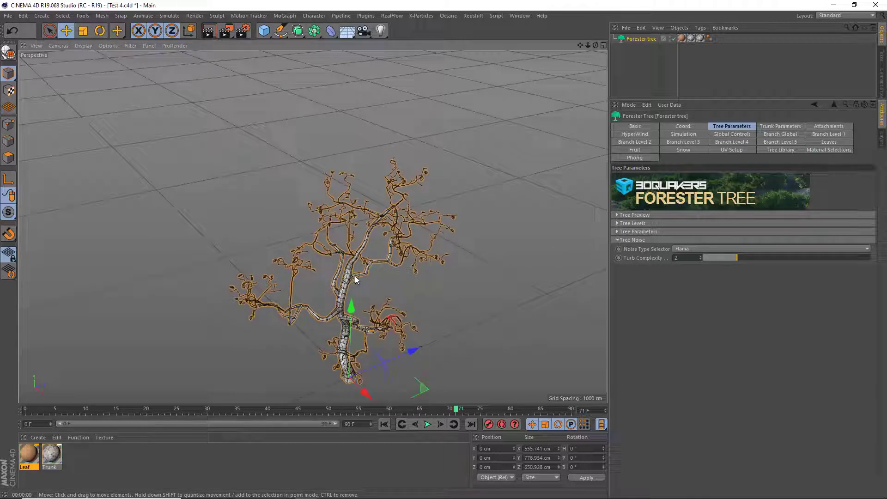
pyautogui.press('n')
pyautogui.click(359, 278)
pyautogui.scroll(2, 360, 278)
pyautogui.scroll(2, 373, 265)
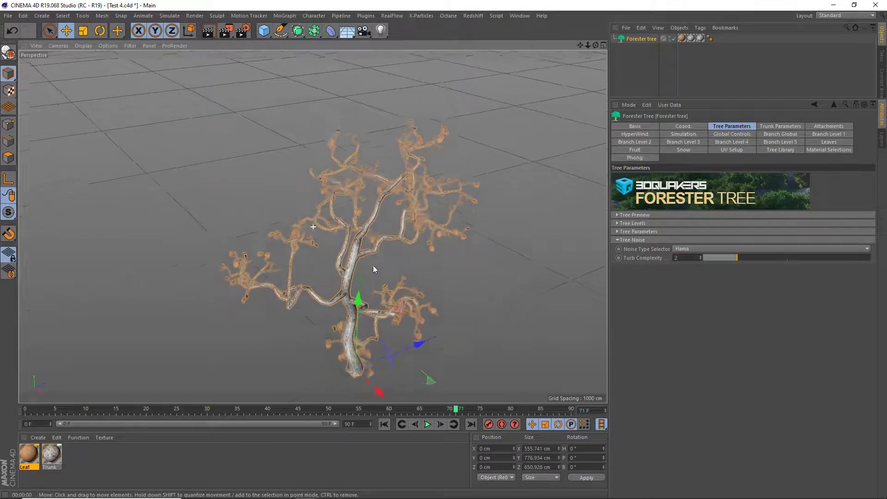
pyautogui.scroll(2, 374, 269)
pyautogui.scroll(2, 365, 252)
pyautogui.scroll(2, 356, 249)
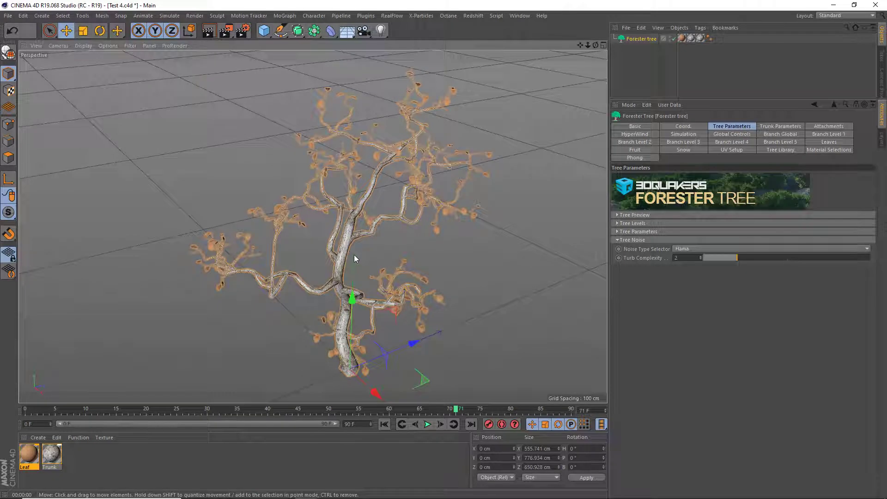
pyautogui.keyDown('alt'); pyautogui.moveTo(357, 258); pyautogui.dragTo(397, 271); pyautogui.keyUp('alt')
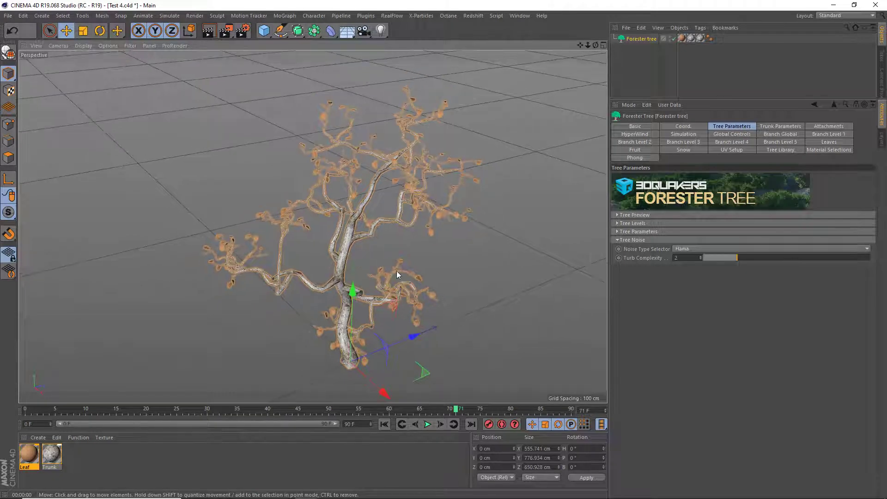
# Step: Try Naki and Noise noise types, settle on Nutous, and render a preview with Ctrl+R
pyautogui.click(680, 249)
pyautogui.click(684, 267)
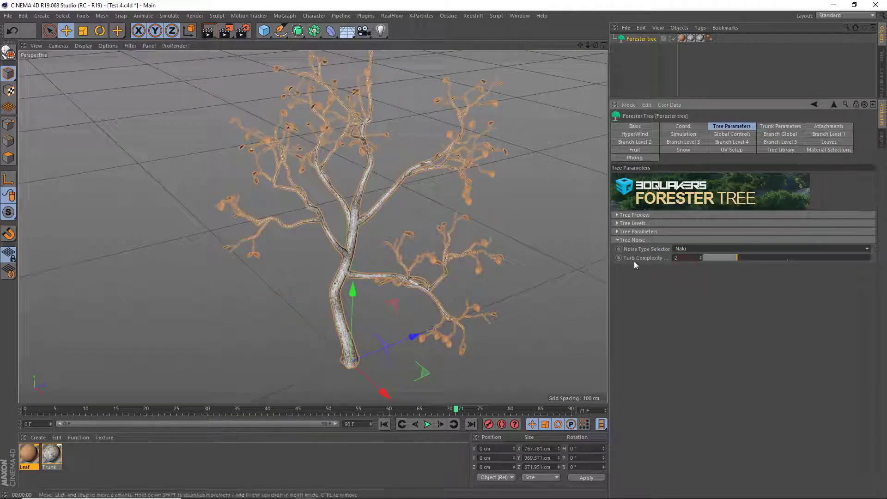
pyautogui.click(684, 249)
pyautogui.click(694, 275)
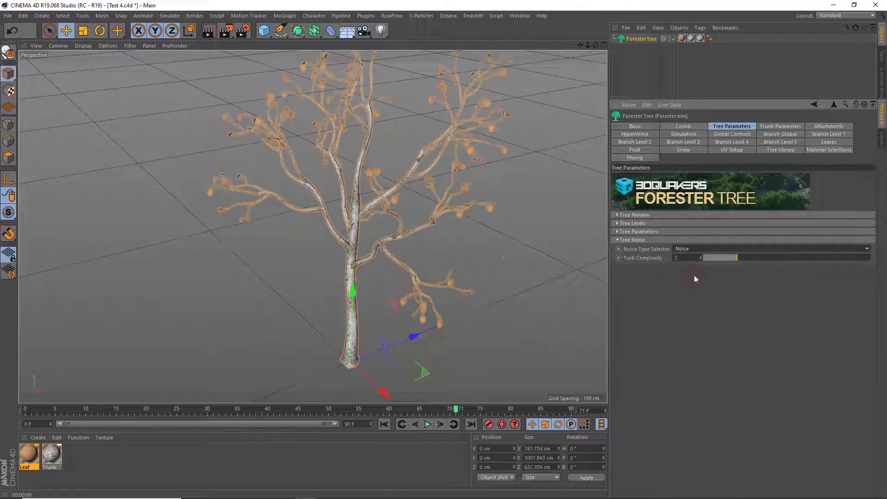
pyautogui.keyDown('alt'); pyautogui.moveTo(439, 265); pyautogui.dragTo(418, 296); pyautogui.keyUp('alt')
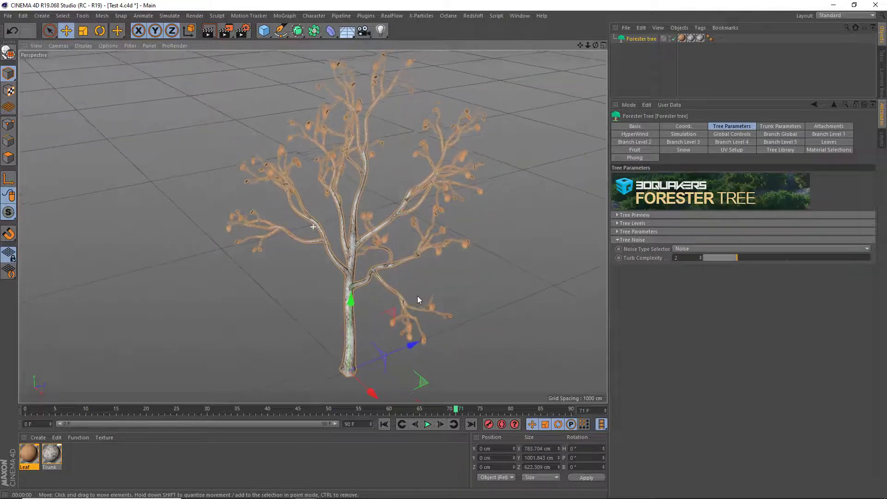
pyautogui.click(687, 249)
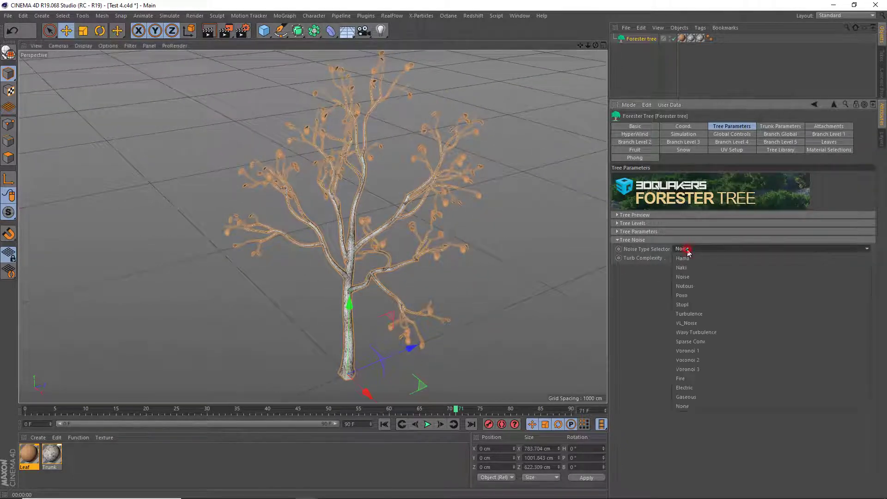
pyautogui.click(687, 286)
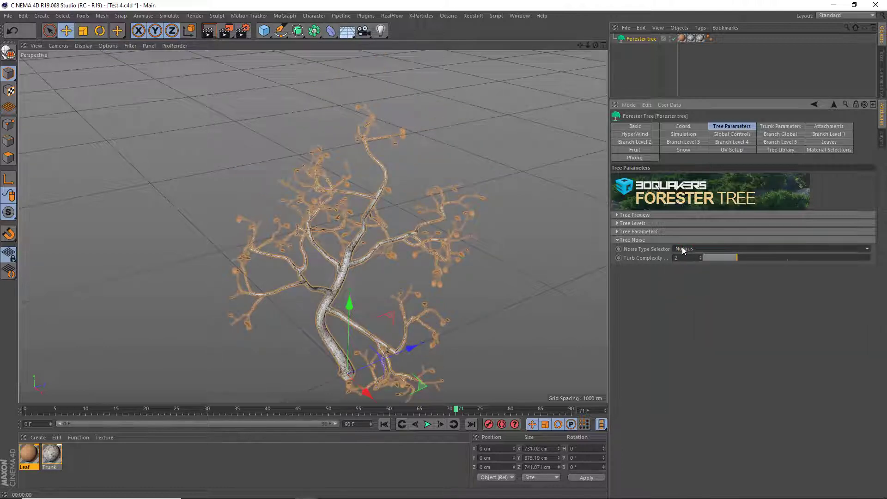
pyautogui.hotkey('ctrl', 'r')
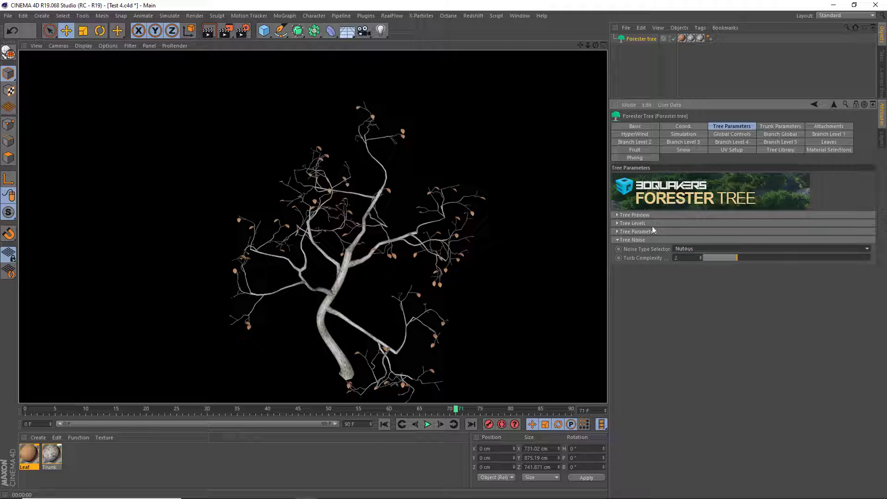
# Step: Randomize the tree's branch layout five times from Tree Preview, then render a preview
pyautogui.click(618, 215)
pyautogui.click(750, 224)
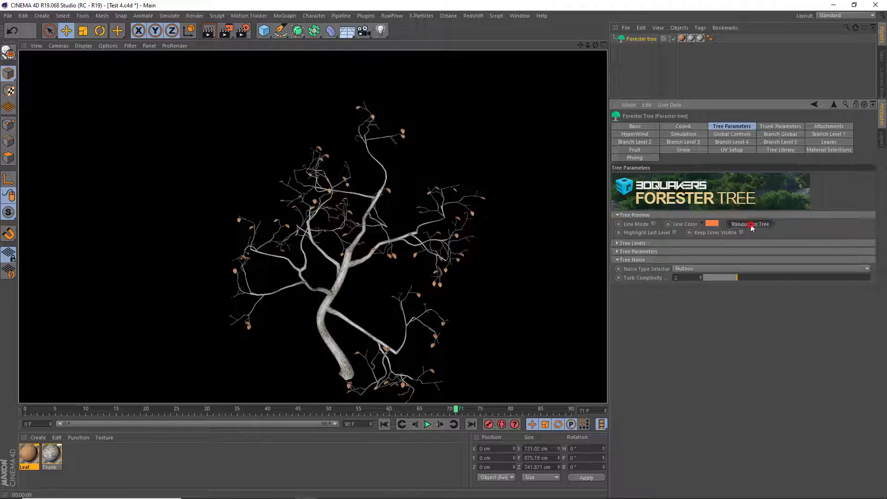
pyautogui.click(752, 226)
pyautogui.click(751, 224)
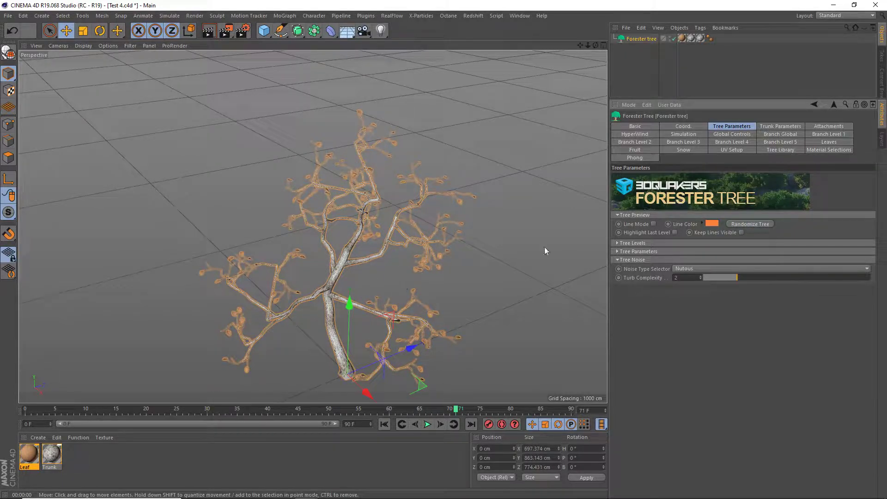
pyautogui.click(744, 225)
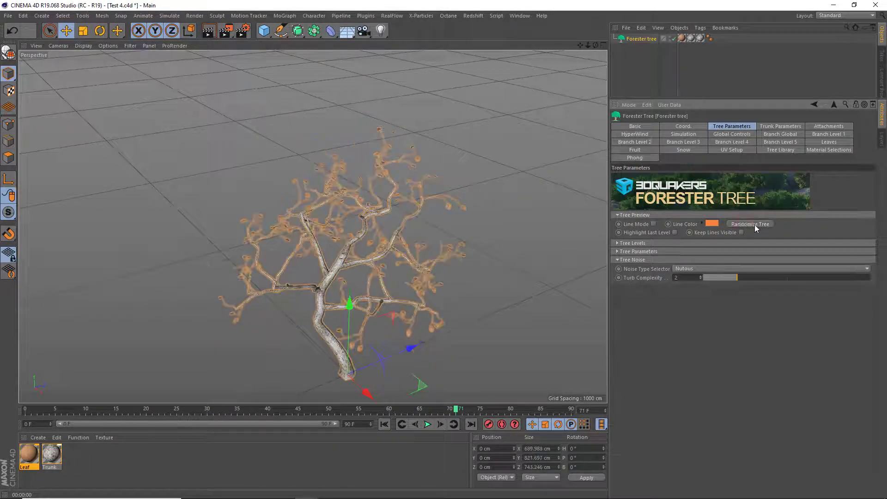
pyautogui.click(756, 225)
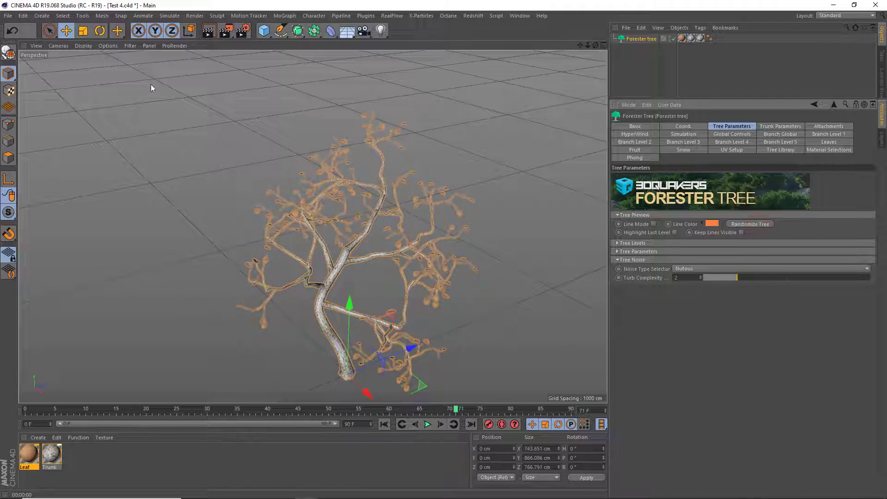
pyautogui.click(206, 35)
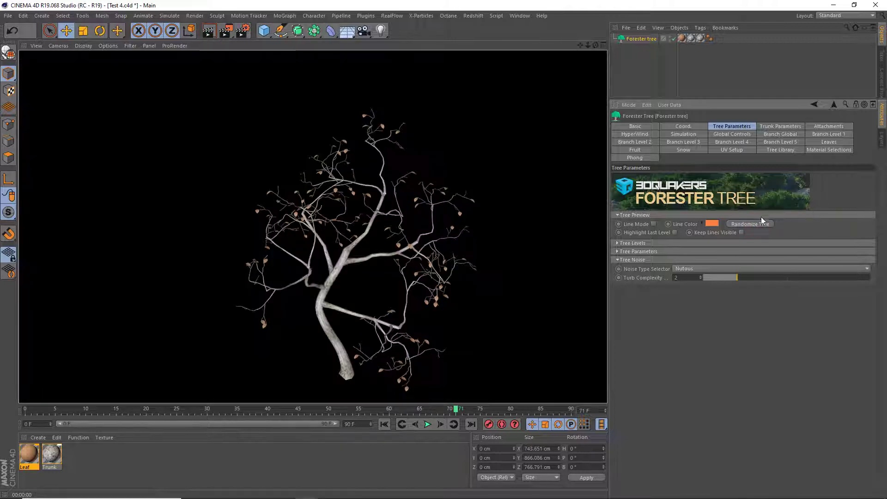
# Step: Generate another random tree, switch its noise type to Stupl, and render it
pyautogui.click(756, 223)
pyautogui.click(699, 269)
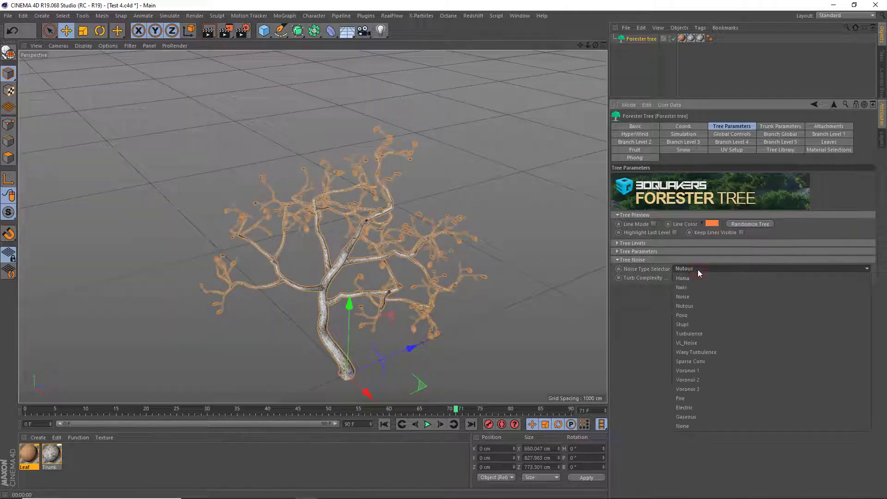
pyautogui.click(690, 324)
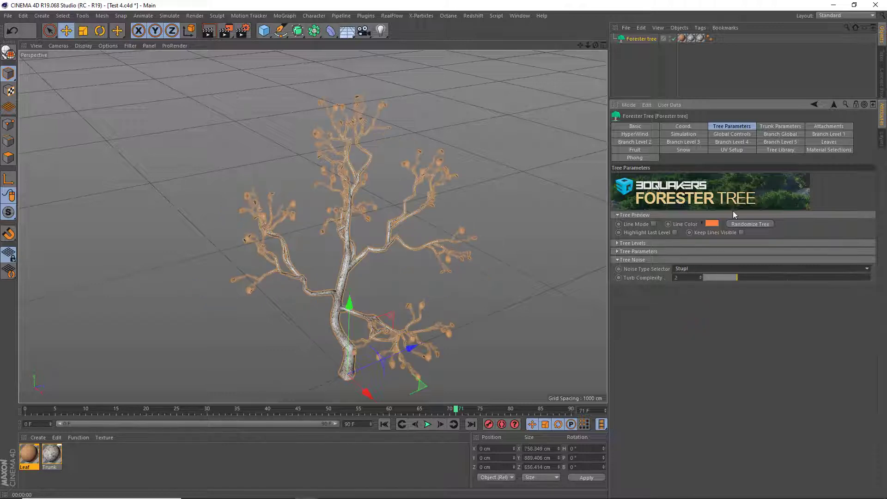
pyautogui.click(208, 33)
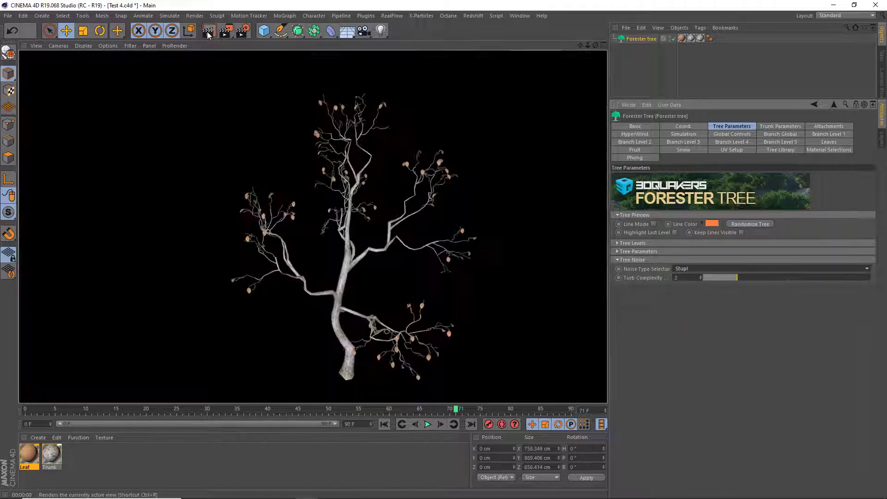
# Step: Randomize the Stupl tree twice, render a preview, then randomize it twice more
pyautogui.click(755, 224)
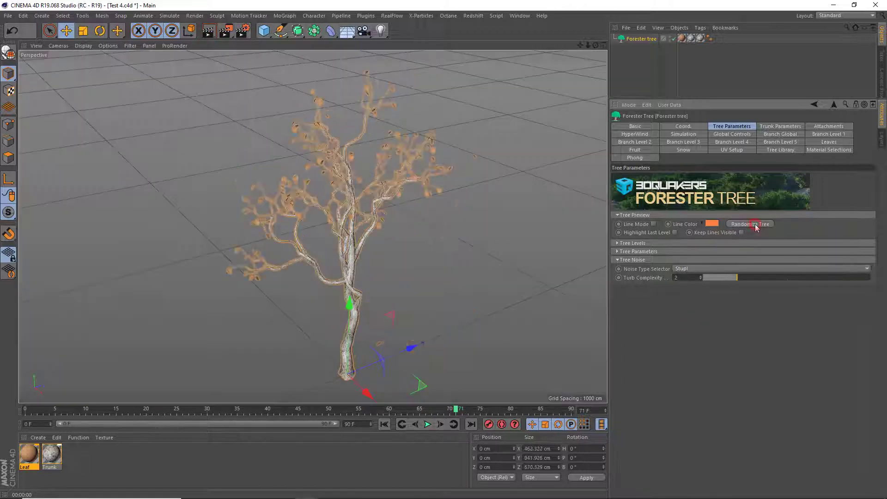
pyautogui.click(755, 225)
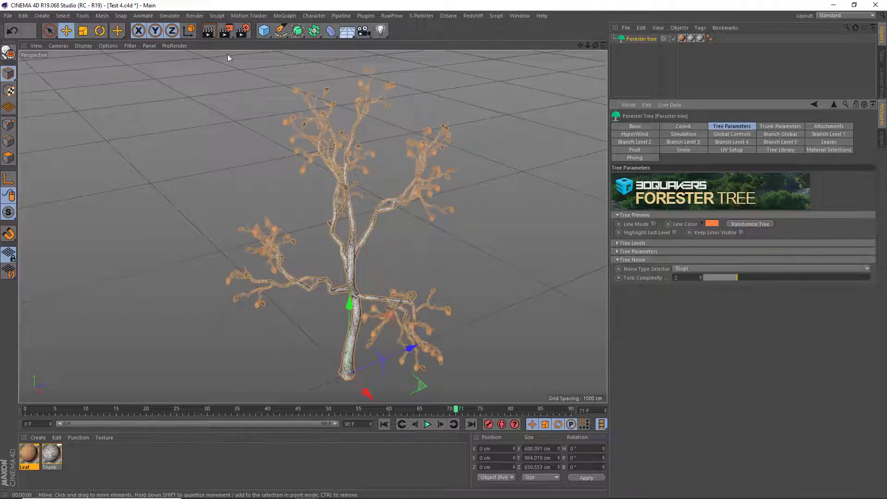
pyautogui.click(208, 31)
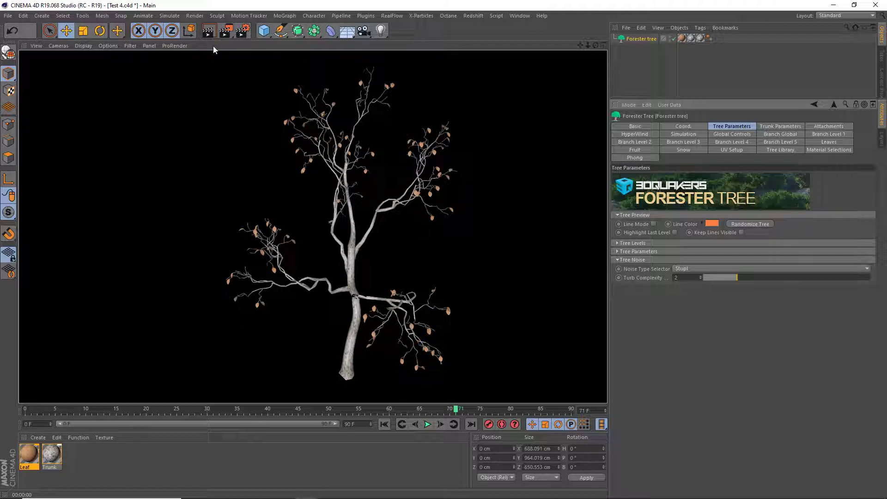
pyautogui.click(752, 224)
pyautogui.click(755, 226)
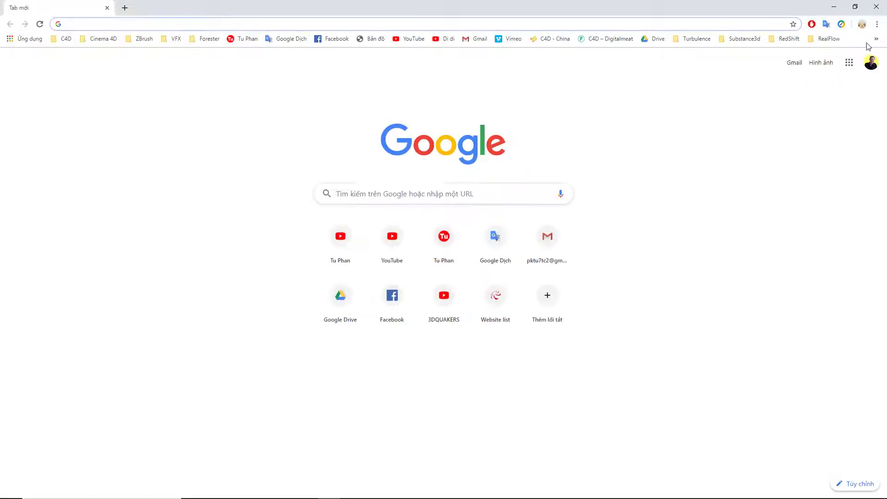
# Step: Search Google Images for 'tree' in a new Chrome tab and preview the lone green tree on a hill
pyautogui.rightClick(862, 40)
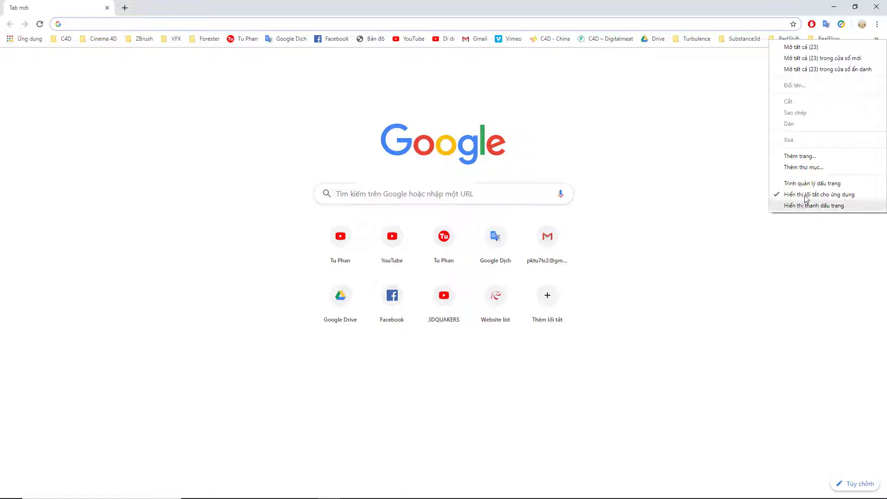
pyautogui.click(125, 7)
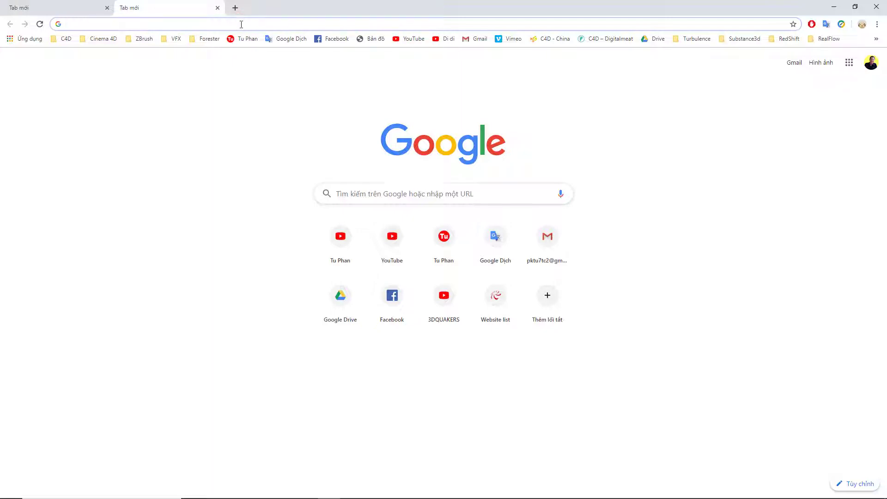
pyautogui.write('tree')
pyautogui.press('Return')
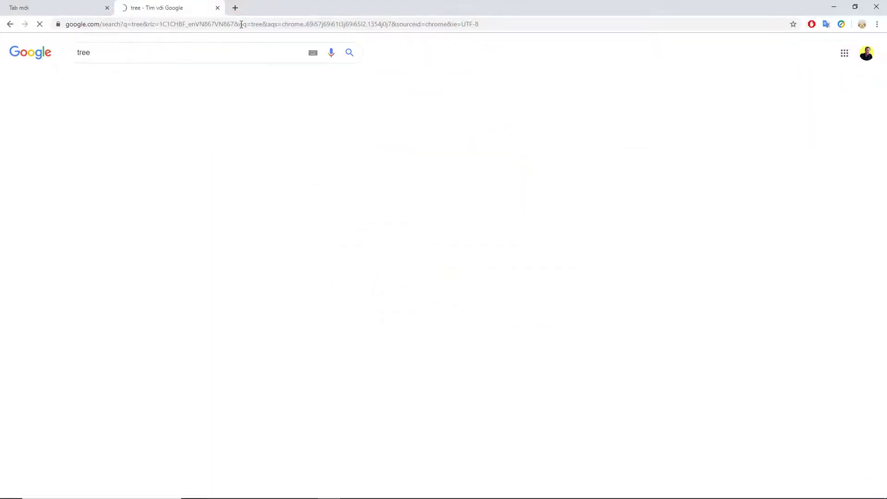
pyautogui.click(143, 81)
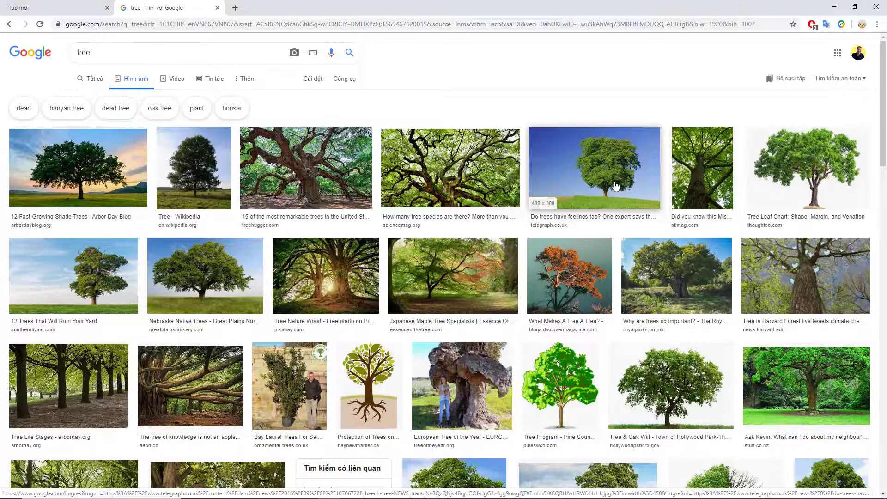
pyautogui.click(616, 186)
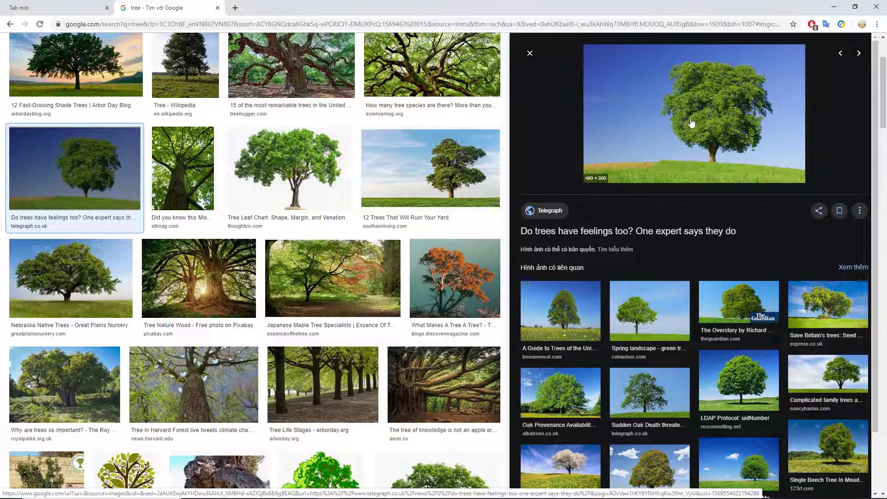
# Step: Search Google for 'forester plugin' in the new browser tab
pyautogui.click(74, 8)
pyautogui.click(196, 25)
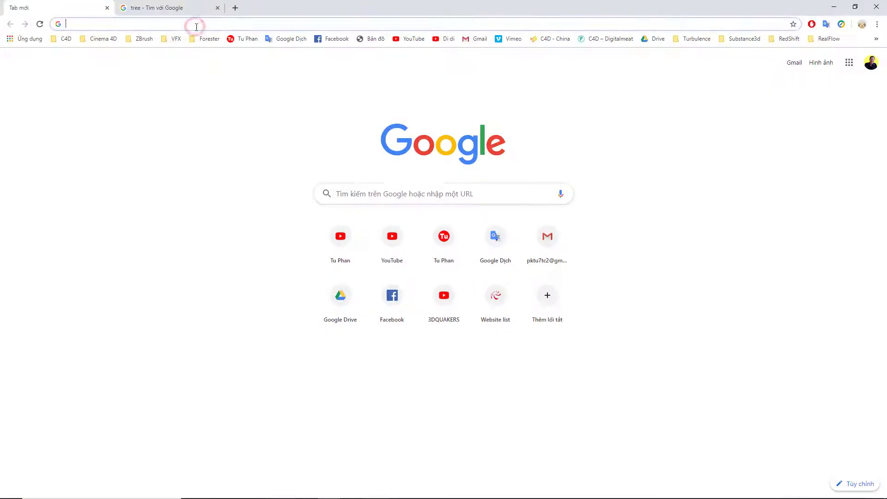
pyautogui.write('fore')
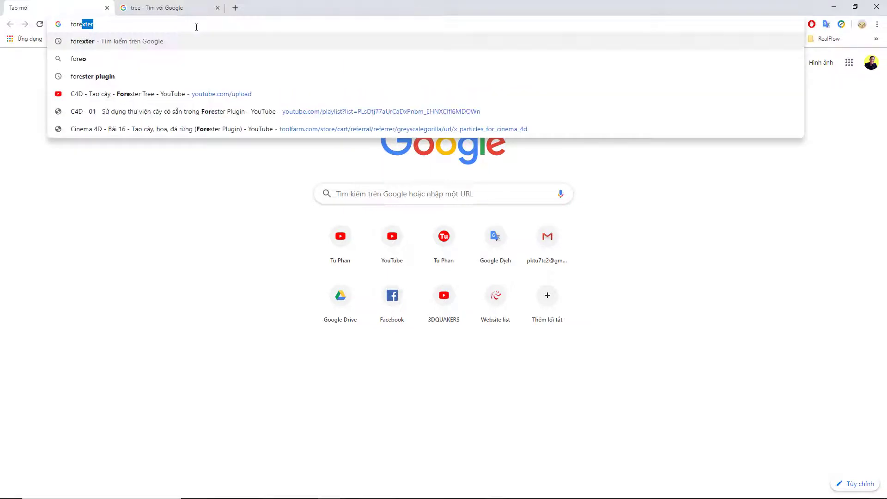
pyautogui.write('ster')
pyautogui.press('Return')
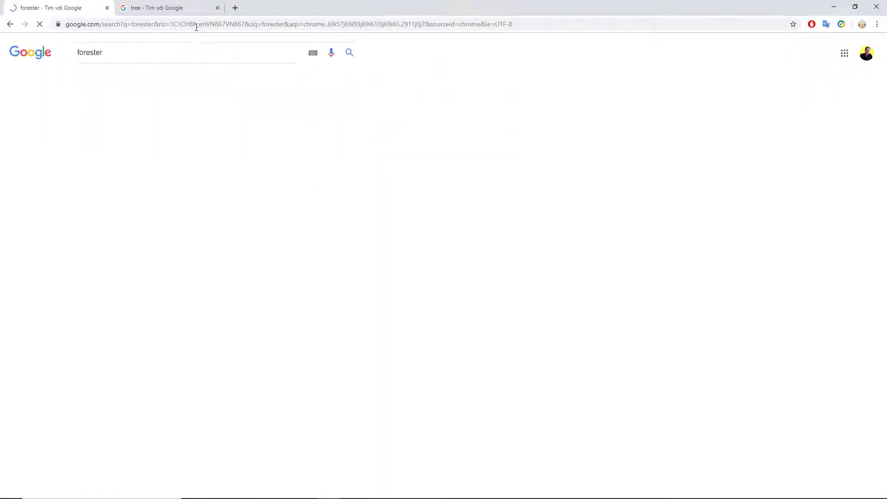
pyautogui.click(147, 60)
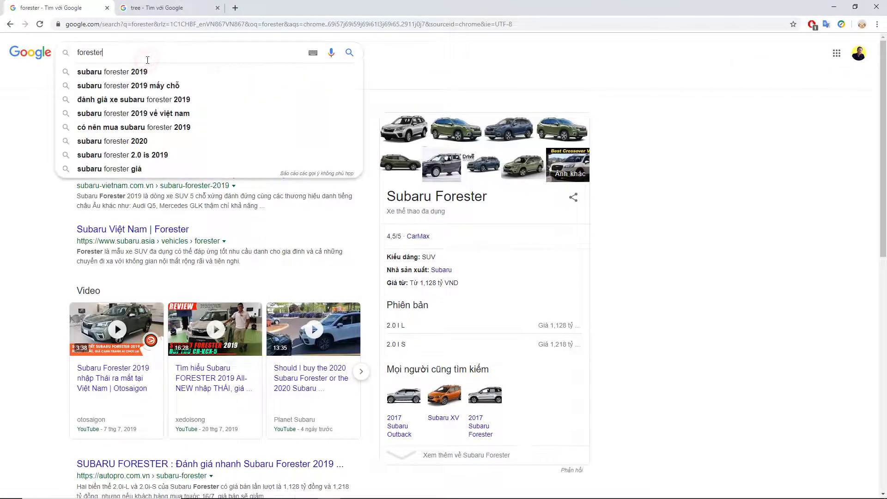
pyautogui.write(' plu')
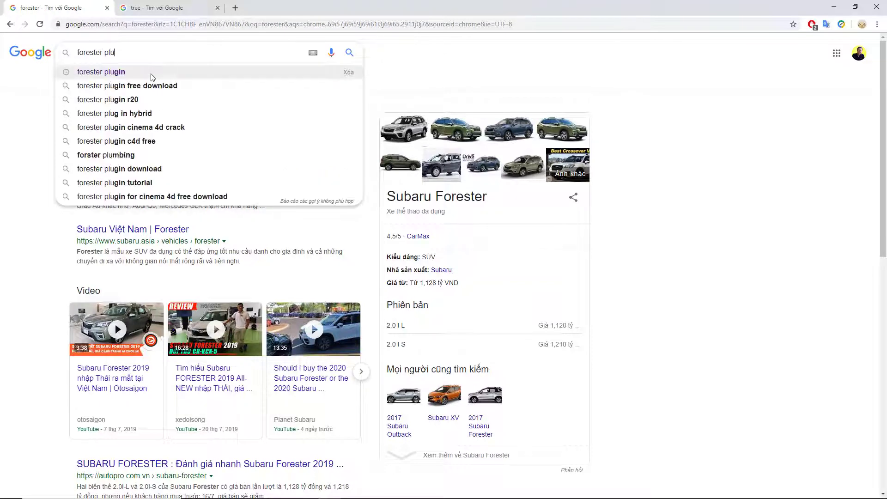
pyautogui.write('gin')
pyautogui.press('Return')
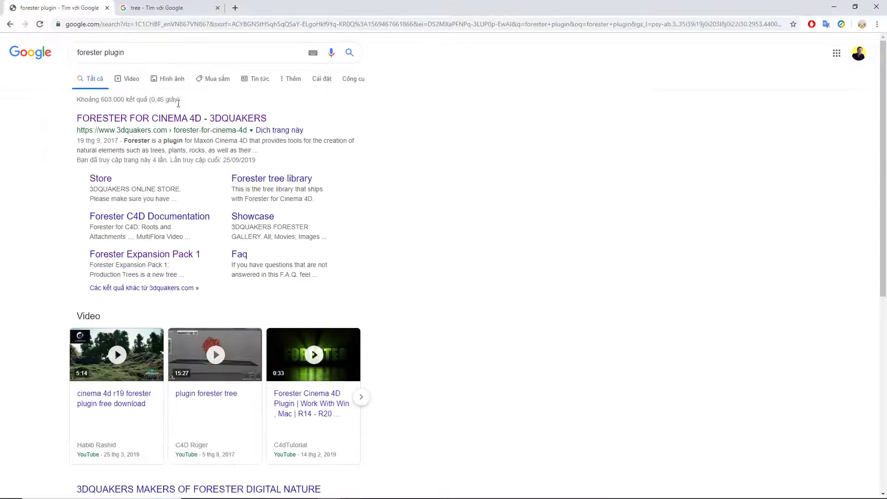
# Step: Open the 'FORESTER FOR CINEMA 4D - 3DQUAKERS' product page from the results
pyautogui.click(276, 122)
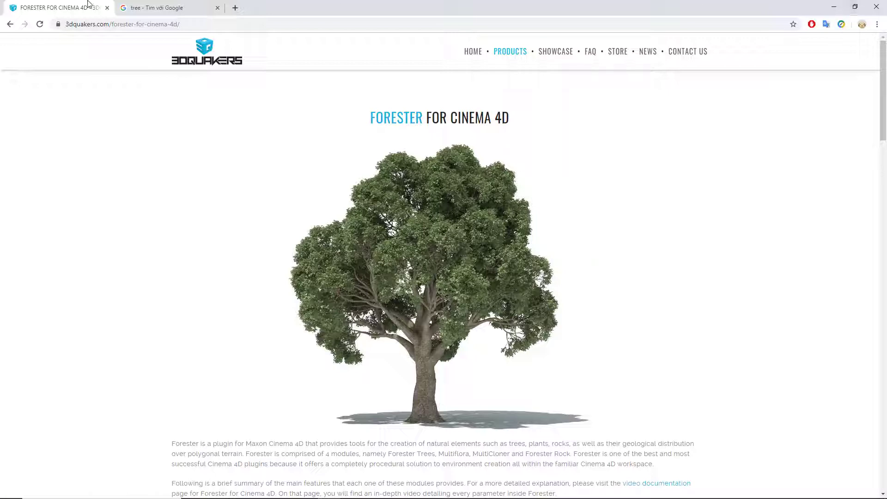
# Step: Return to the Google Images 'tree' results and scroll through the reference photos
pyautogui.click(161, 8)
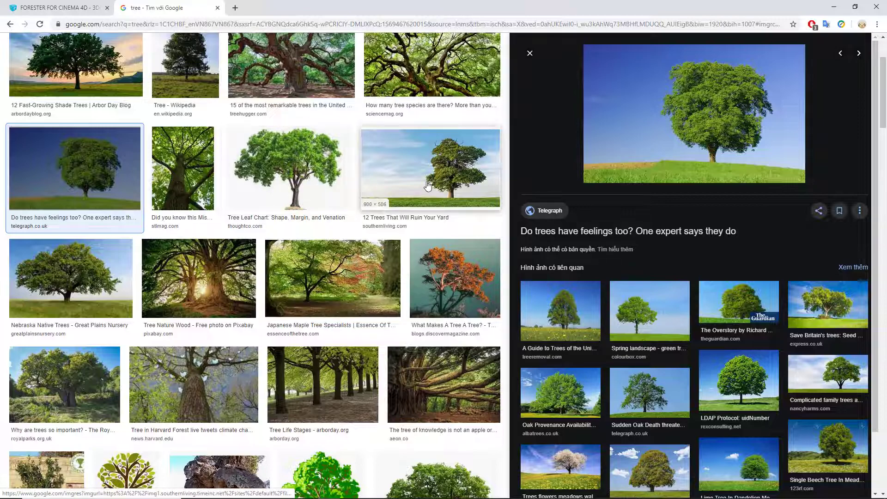
pyautogui.scroll(-1, 379, 189)
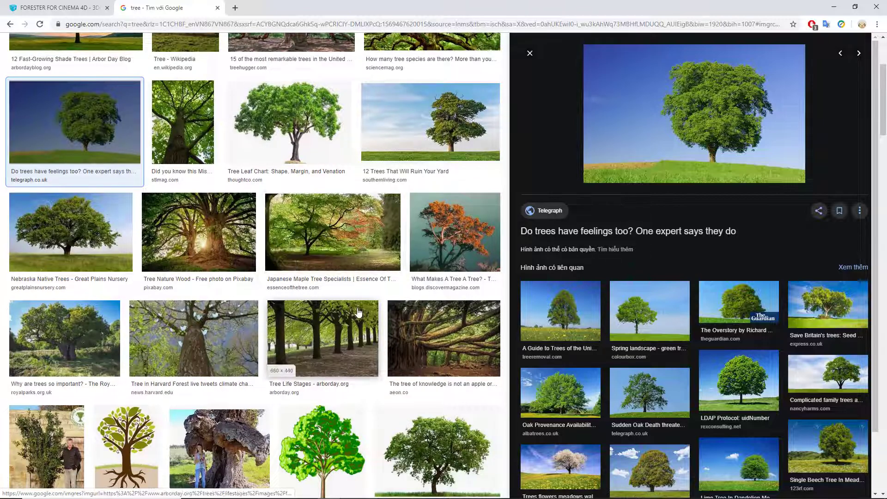
pyautogui.scroll(-2, 347, 245)
pyautogui.scroll(-1, 362, 356)
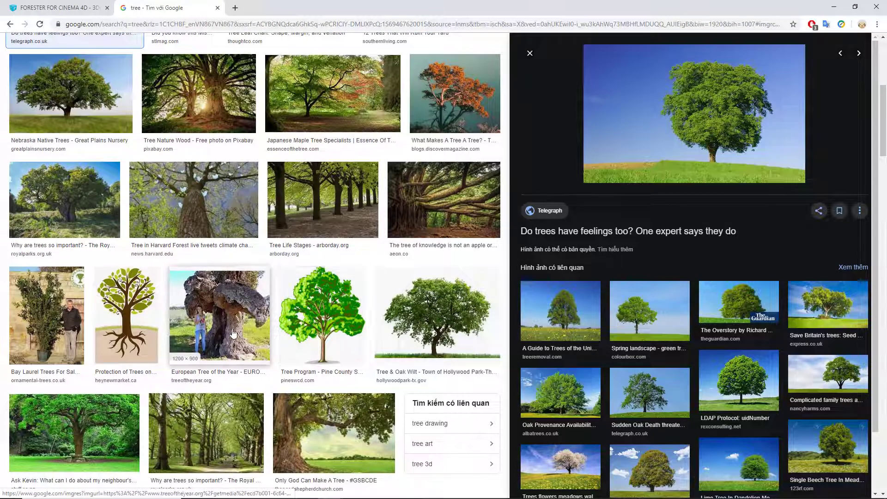
pyautogui.scroll(-2, 255, 341)
pyautogui.scroll(-2, 259, 278)
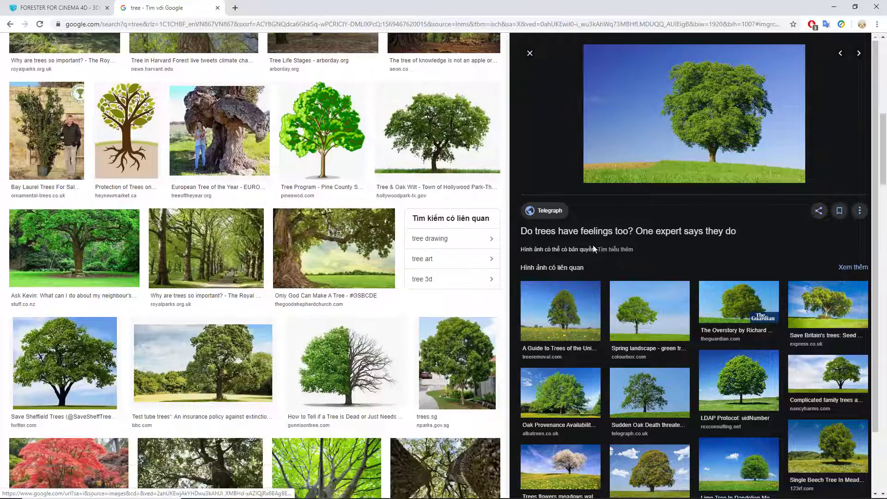
pyautogui.scroll(-1, 374, 345)
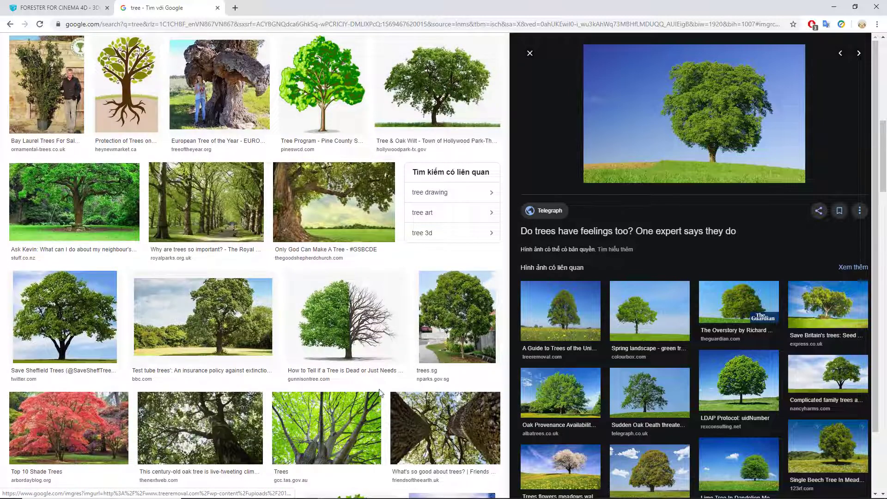
pyautogui.scroll(-2, 381, 394)
pyautogui.scroll(-2, 385, 399)
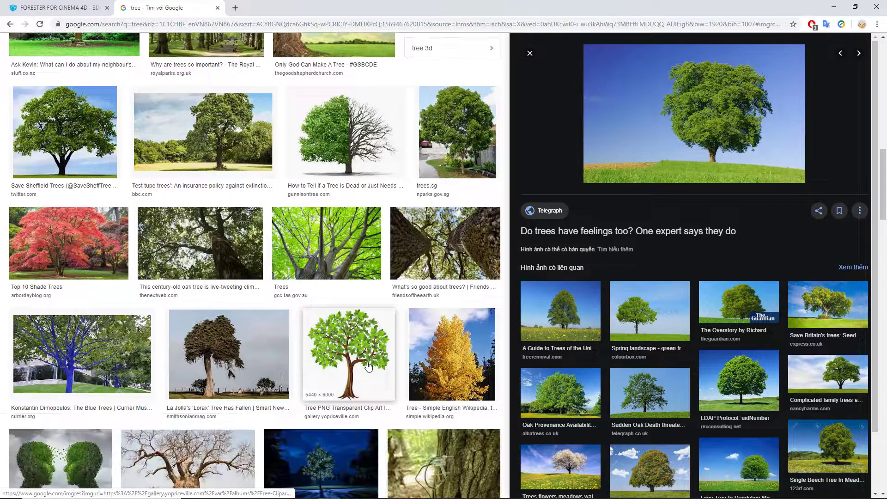
pyautogui.scroll(-2, 353, 336)
pyautogui.scroll(-1, 272, 350)
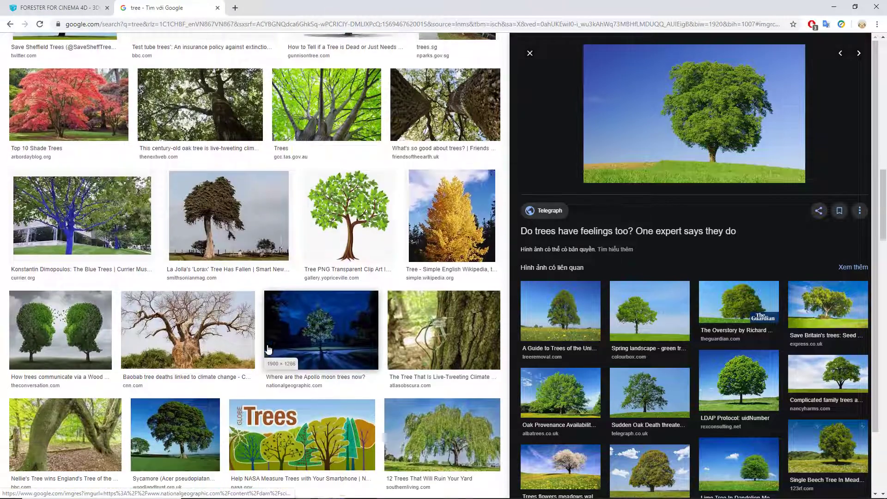
pyautogui.scroll(-2, 592, 321)
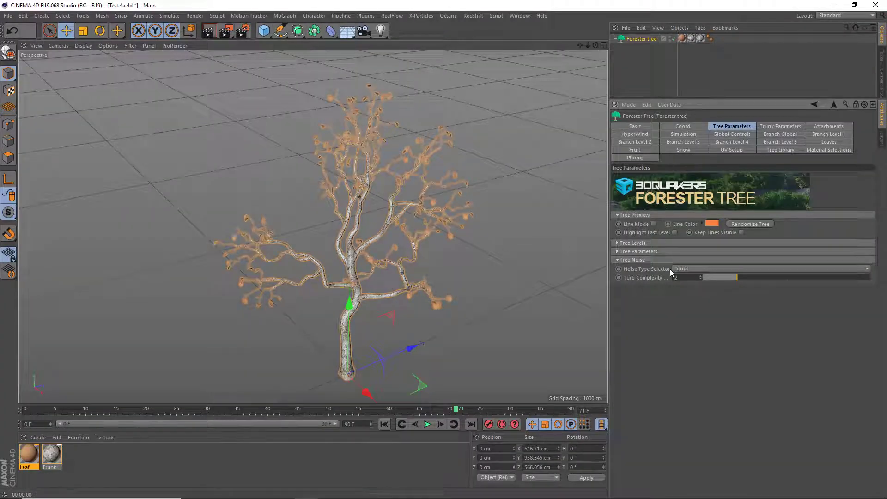
# Step: Set the tree noise type to Fire after briefly trying Voronoi 1
pyautogui.click(675, 269)
pyautogui.click(690, 358)
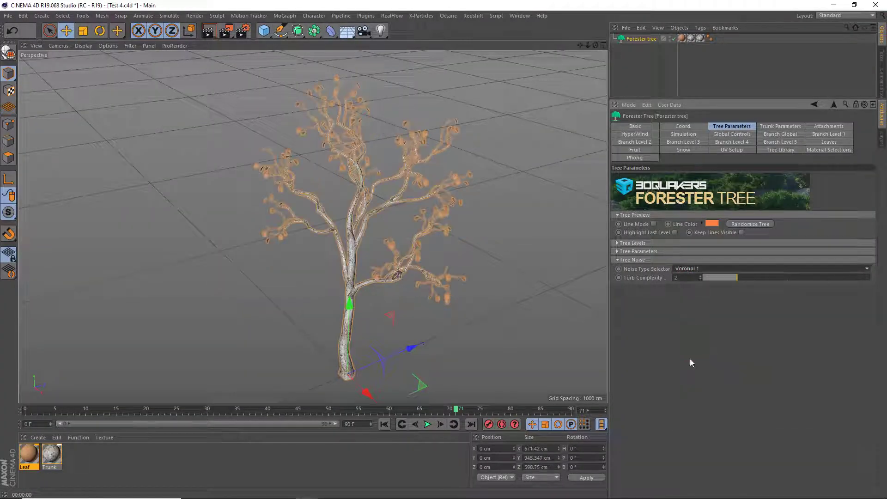
pyautogui.click(689, 272)
pyautogui.click(689, 395)
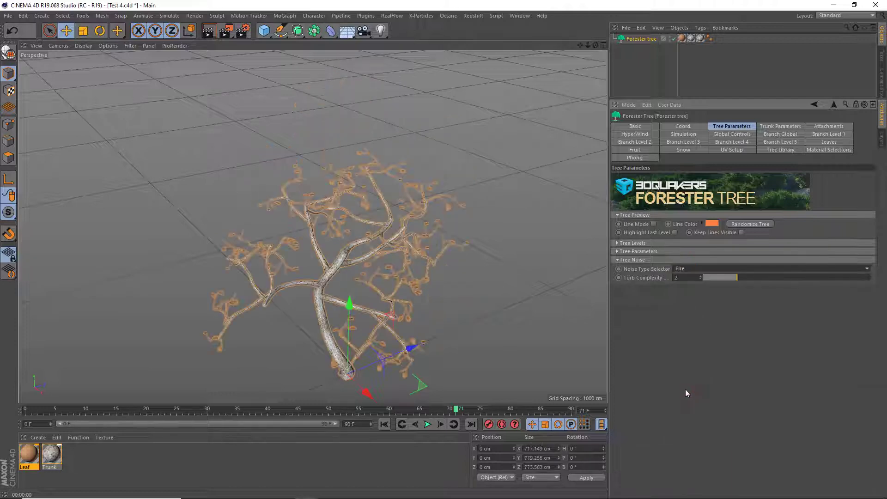
# Step: Render a viewport preview, then randomize the tree into a new branch shape
pyautogui.click(207, 32)
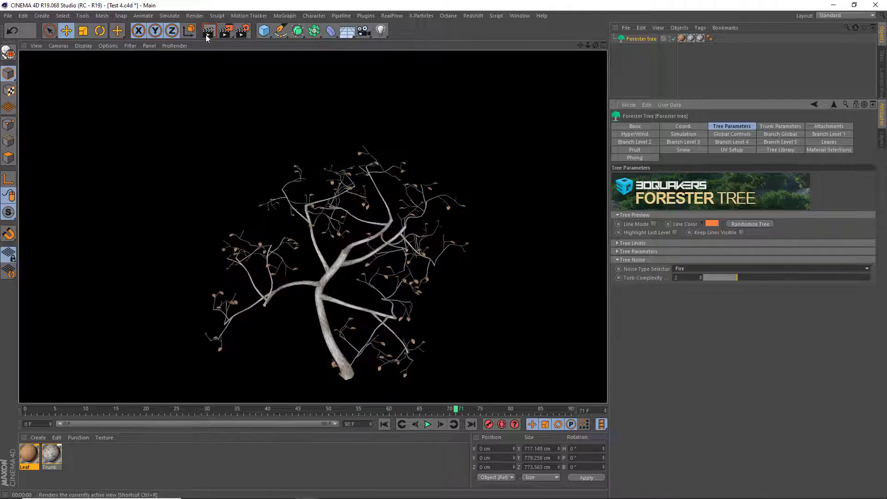
pyautogui.click(752, 223)
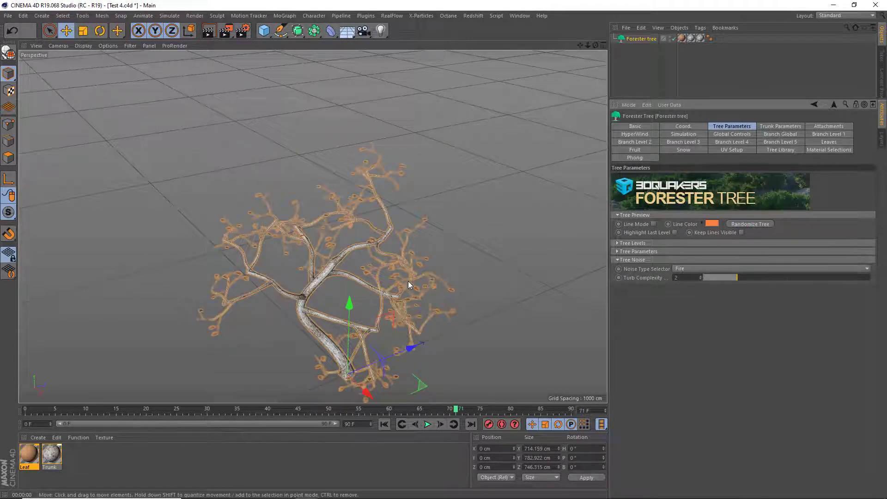
pyautogui.scroll(3, 357, 288)
pyautogui.scroll(3, 357, 268)
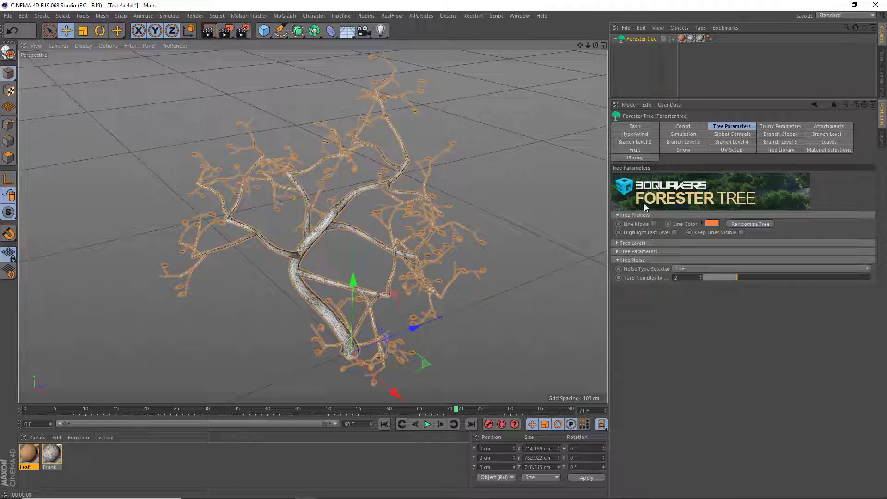
# Step: Turn off the tree's leaf generation and render the bare-branched tree
pyautogui.click(826, 142)
pyautogui.click(666, 186)
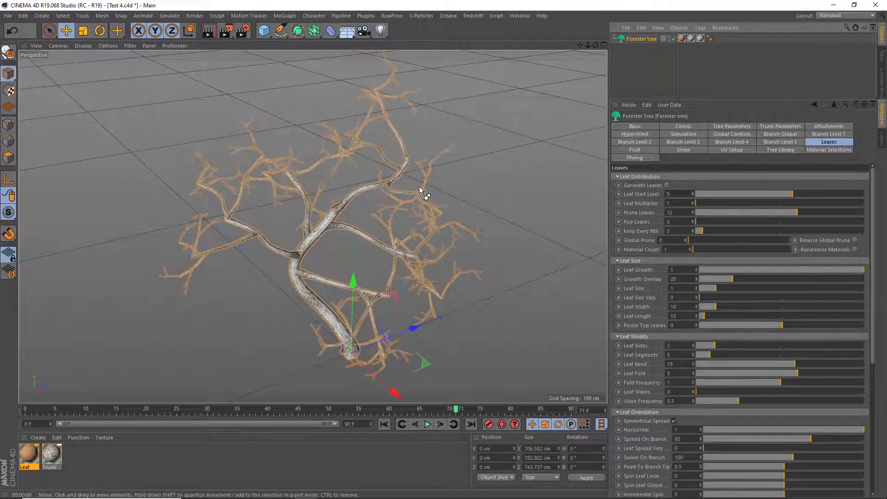
pyautogui.click(450, 182)
pyautogui.hotkey('ctrl', 'e')
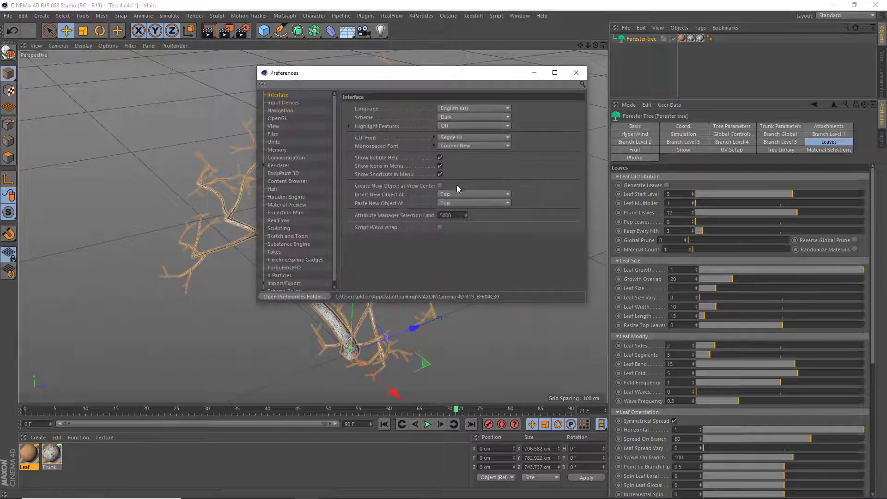
pyautogui.click(576, 72)
pyautogui.hotkey('ctrl', 'r')
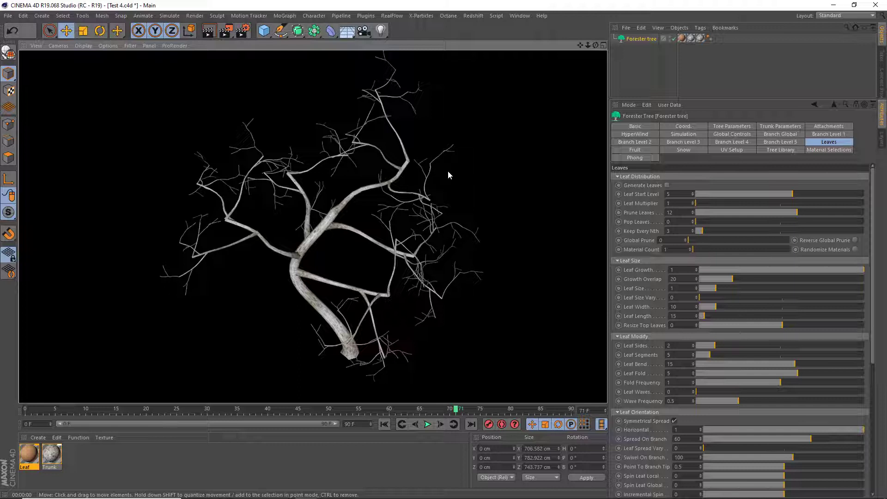
# Step: Browse the Plugins menu without adding anything, then show the Forester tree's Tree Parameters
pyautogui.click(366, 16)
pyautogui.moveTo(402, 71)
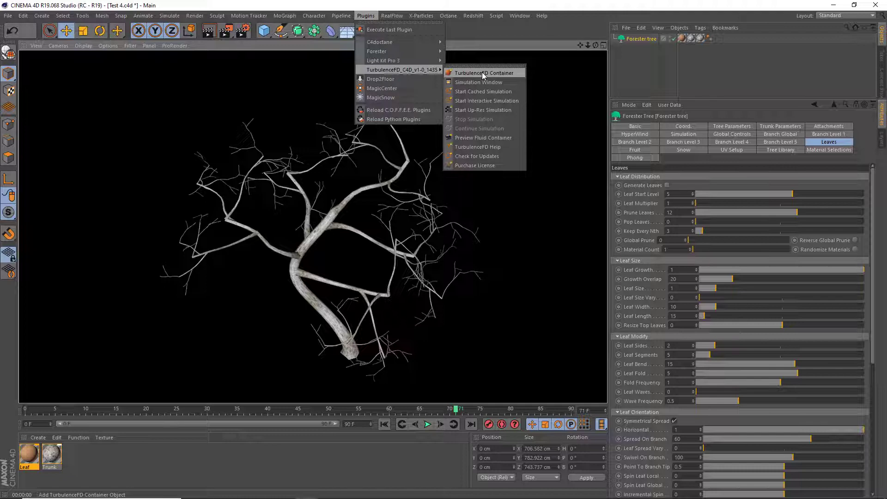
pyautogui.click(629, 75)
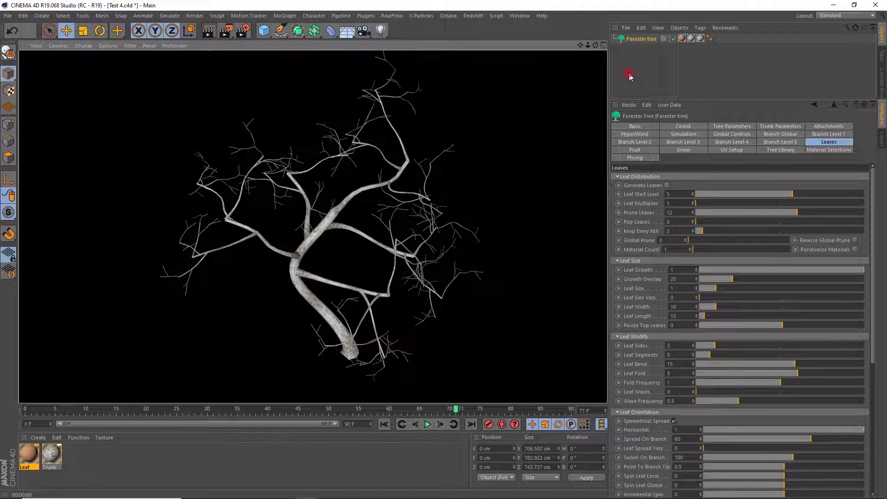
pyautogui.click(641, 39)
pyautogui.click(725, 127)
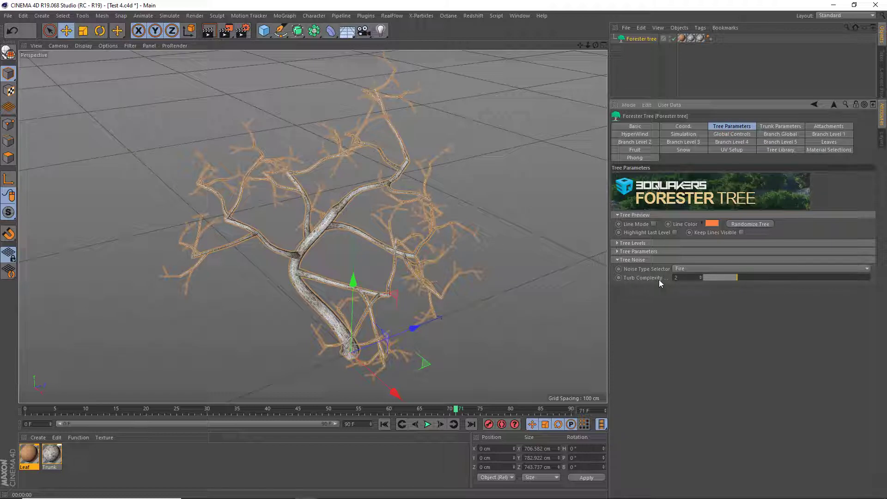
# Step: Raise the tree noise Turb Complexity to its maximum of 10
pyautogui.moveTo(707, 280)
pyautogui.mouseDown()
pyautogui.moveTo(836, 285)
pyautogui.moveTo(695, 287)
pyautogui.mouseUp()
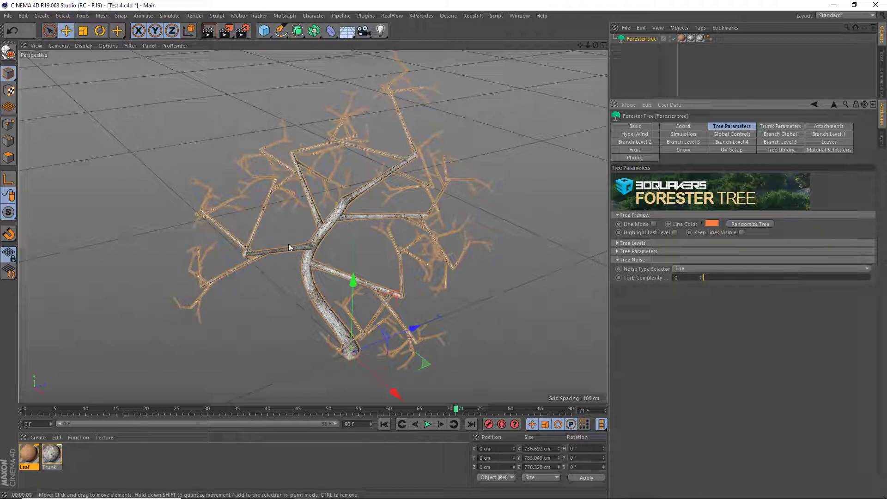
pyautogui.moveTo(734, 276); pyautogui.dragTo(830, 277)
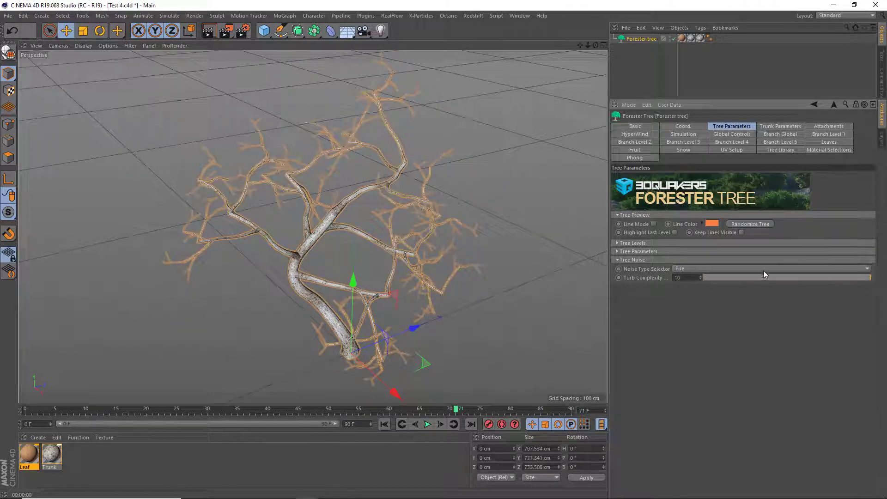
pyautogui.click(706, 269)
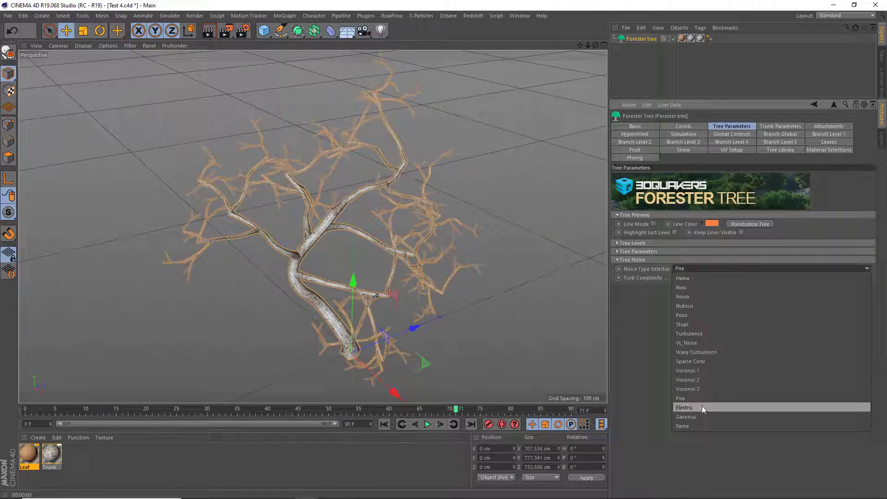
# Step: Switch the noise type to Turbulence after trying Electric, orbiting to inspect the branches
pyautogui.click(703, 407)
pyautogui.keyDown('alt'); pyautogui.moveTo(467, 286); pyautogui.dragTo(484, 285); pyautogui.keyUp('alt')
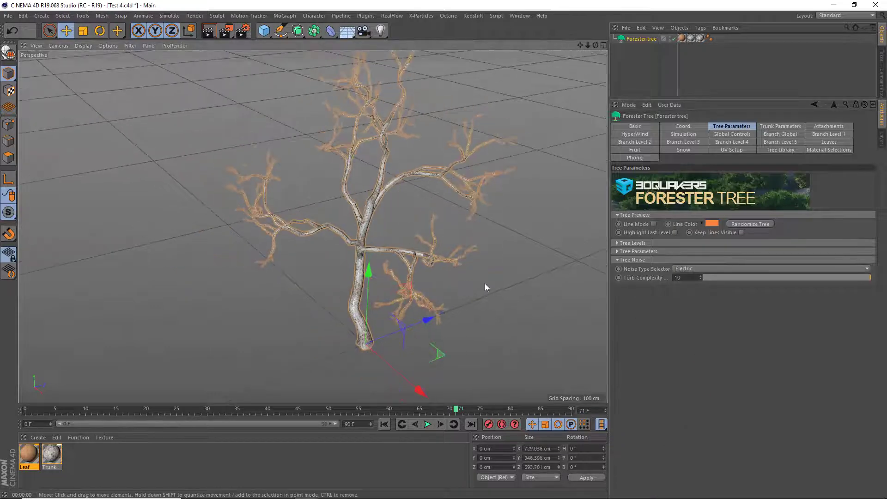
pyautogui.click(698, 269)
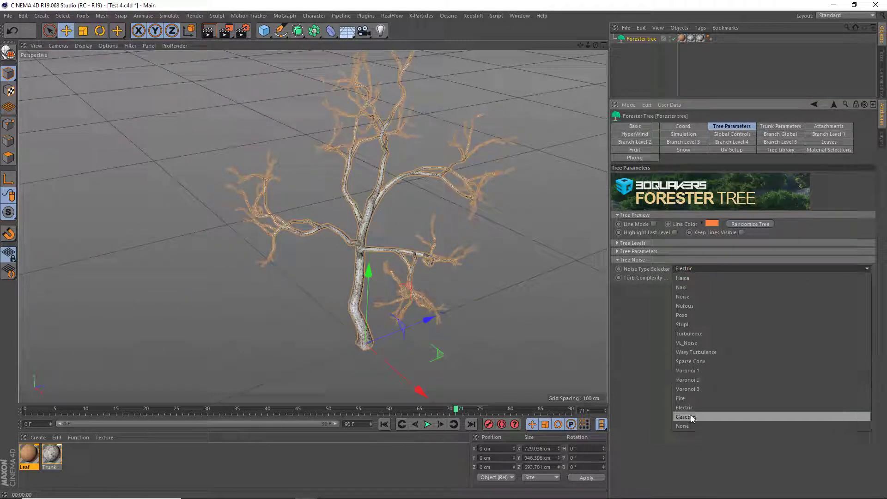
pyautogui.click(687, 333)
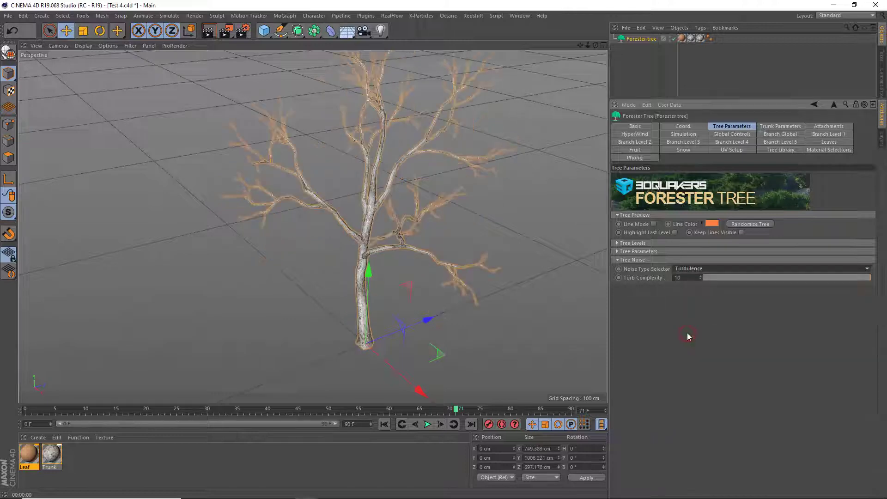
pyautogui.moveTo(450, 291)
pyautogui.keyDown('alt'); pyautogui.mouseDown()
pyautogui.moveTo(402, 324)
pyautogui.moveTo(376, 285)
pyautogui.mouseUp(); pyautogui.keyUp('alt')
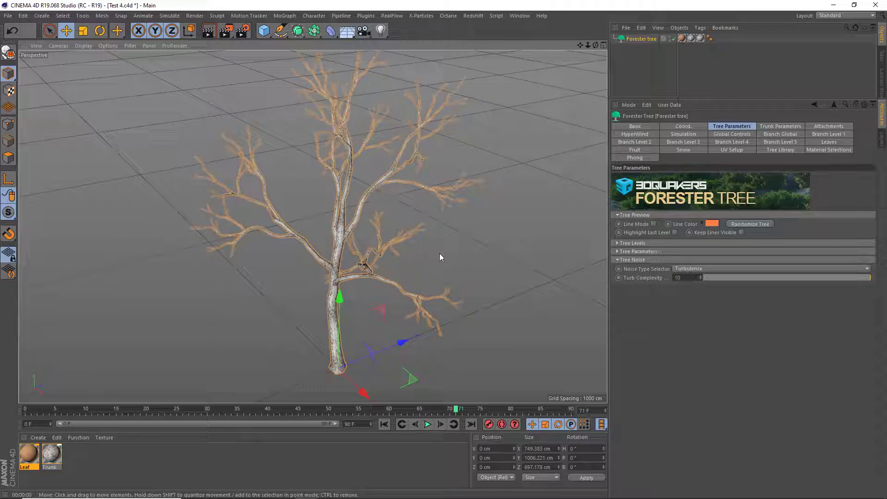
pyautogui.moveTo(406, 258)
pyautogui.keyDown('alt'); pyautogui.mouseDown()
pyautogui.moveTo(334, 245)
pyautogui.moveTo(495, 237)
pyautogui.moveTo(418, 250)
pyautogui.moveTo(478, 248)
pyautogui.mouseUp(); pyautogui.keyUp('alt')
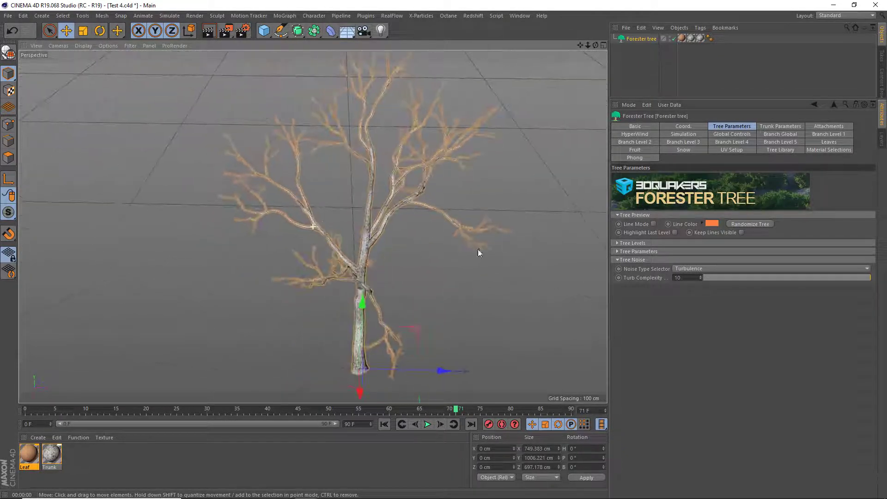
# Step: Switch the tree noise type to Stupl and render a preview of the bare tree
pyautogui.click(686, 270)
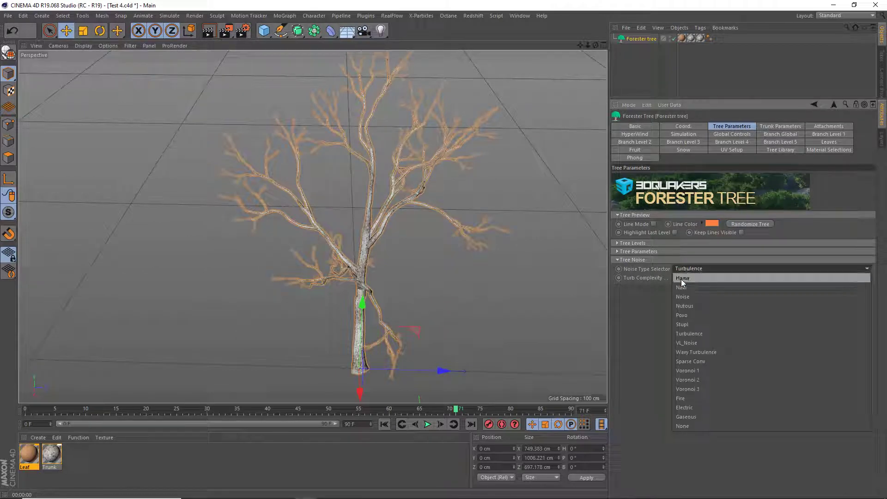
pyautogui.click(695, 323)
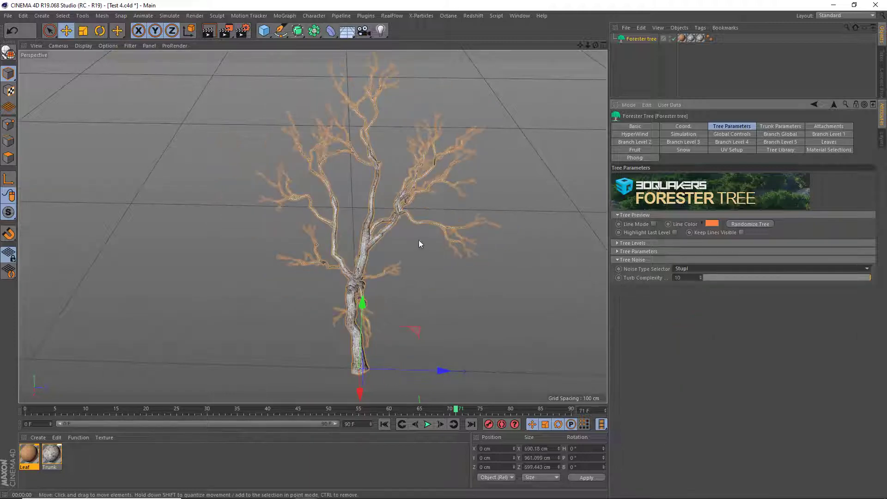
pyautogui.keyDown('alt'); pyautogui.moveTo(313, 227); pyautogui.dragTo(411, 235); pyautogui.keyUp('alt')
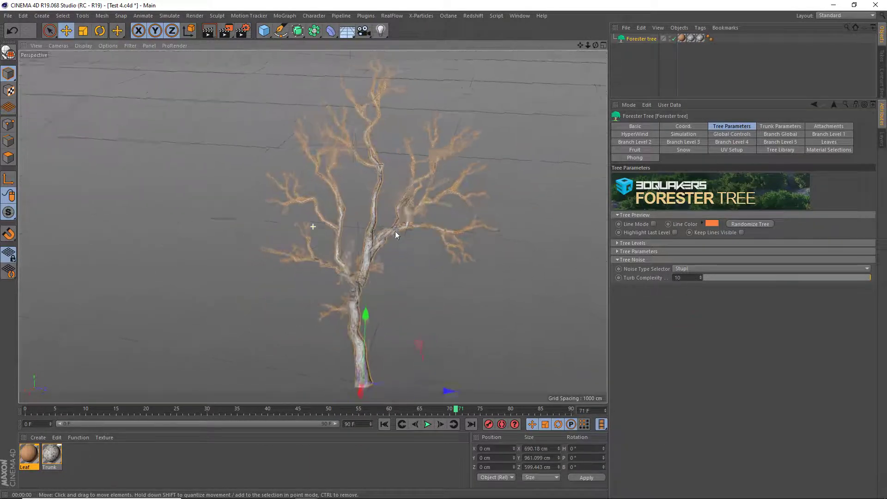
pyautogui.click(207, 31)
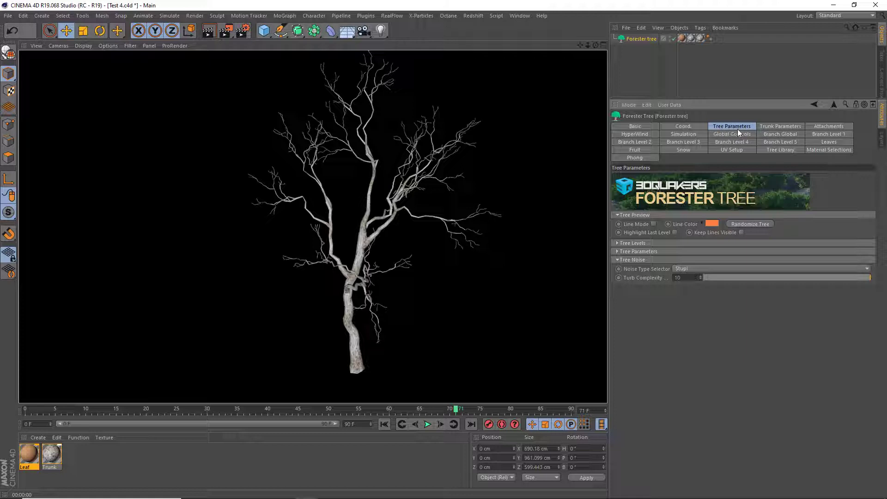
# Step: Collapse and expand the Tree Parameters sections and drag Tree Grow to 1
pyautogui.click(619, 260)
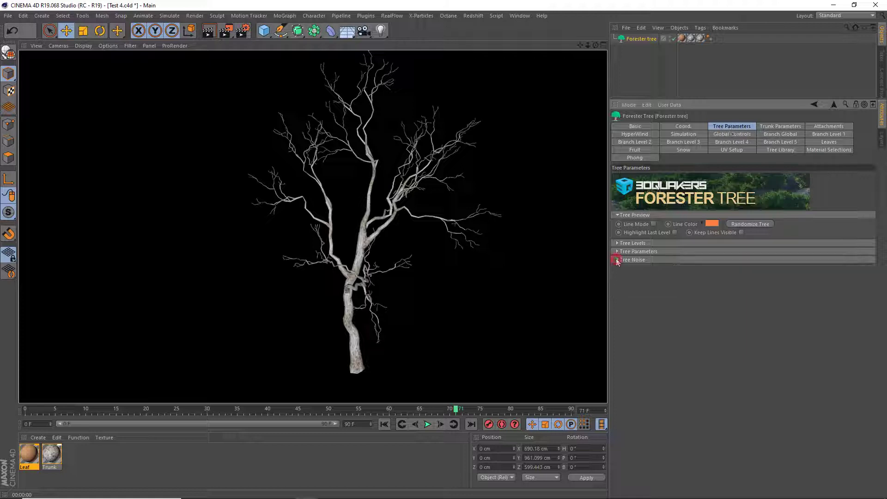
pyautogui.click(616, 215)
pyautogui.click(618, 215)
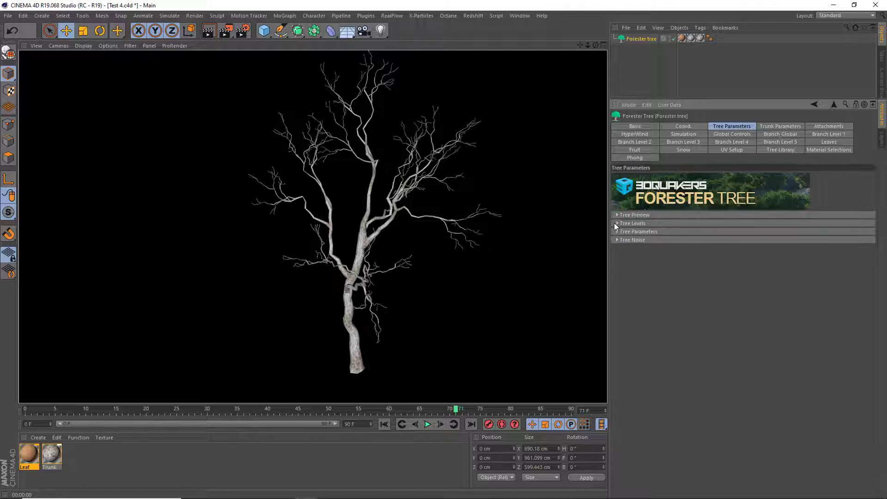
pyautogui.click(617, 223)
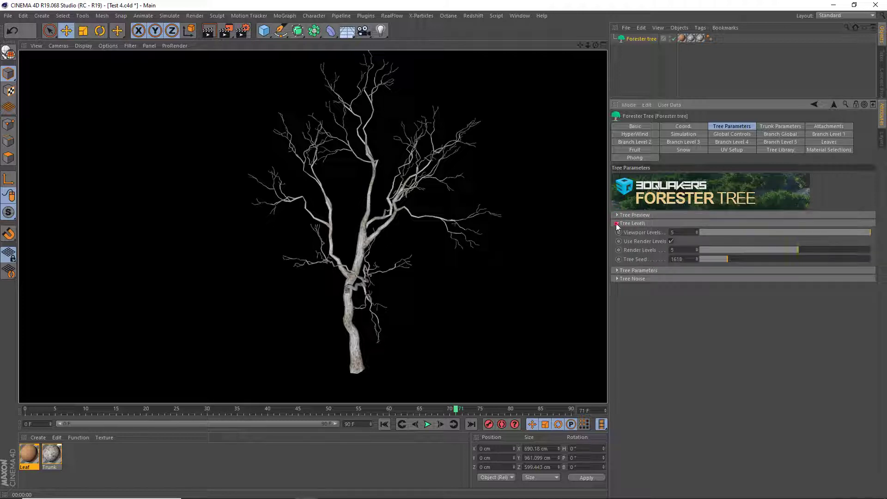
pyautogui.click(617, 223)
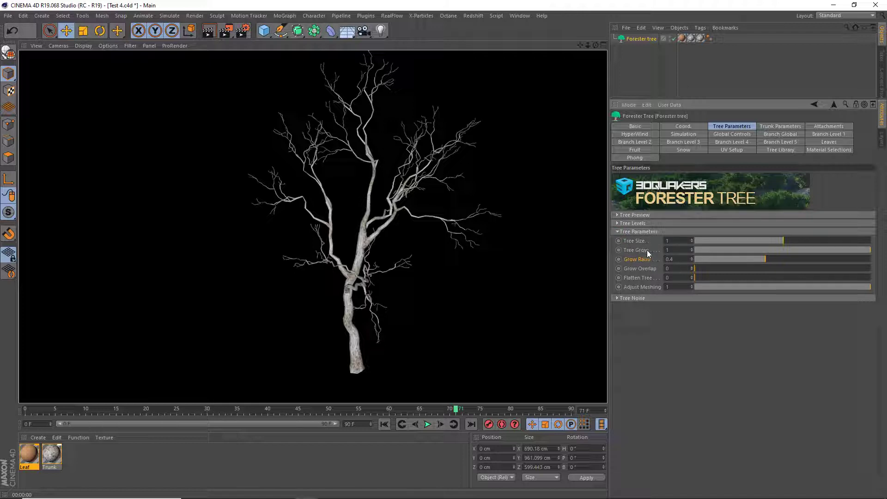
pyautogui.moveTo(756, 253)
pyautogui.mouseDown()
pyautogui.moveTo(729, 253)
pyautogui.moveTo(874, 251)
pyautogui.mouseUp()
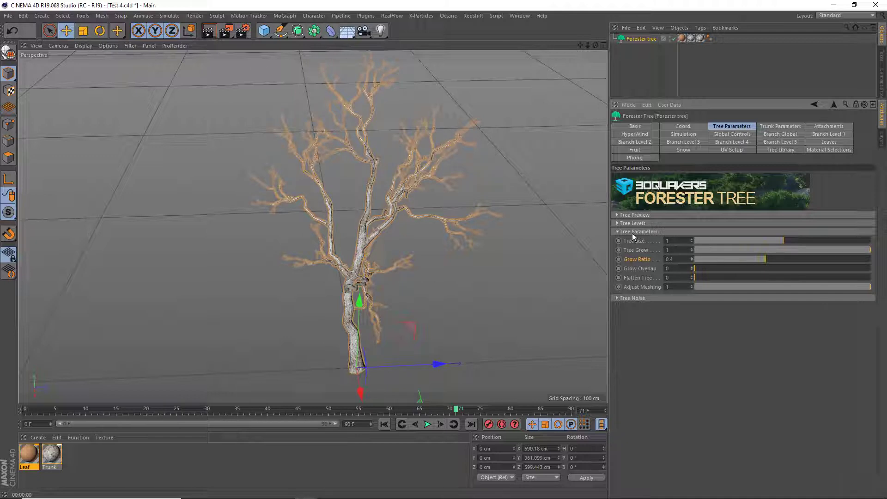
# Step: Collapse the tree noise settings and show the Forester tree's Trunk Parameters
pyautogui.click(617, 232)
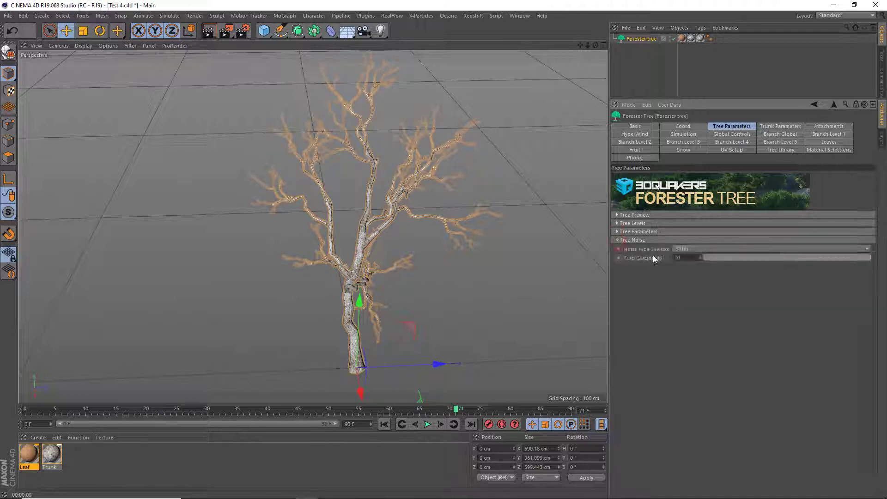
pyautogui.click(618, 240)
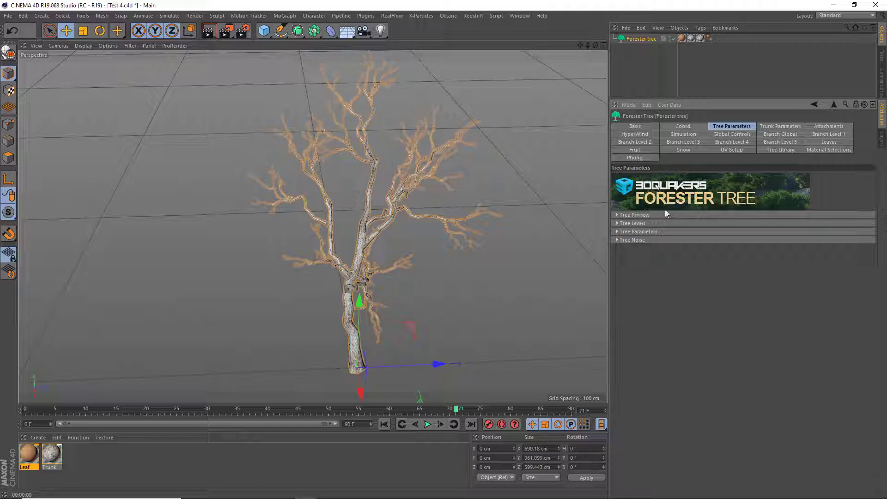
pyautogui.click(773, 130)
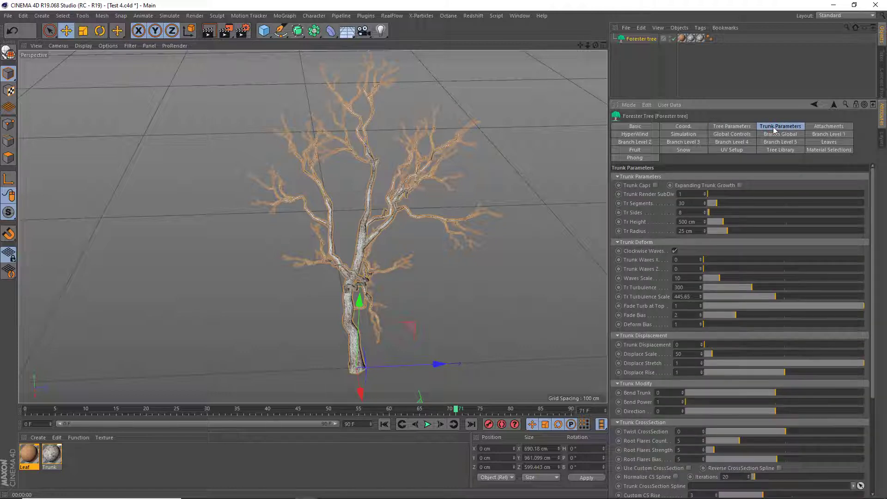